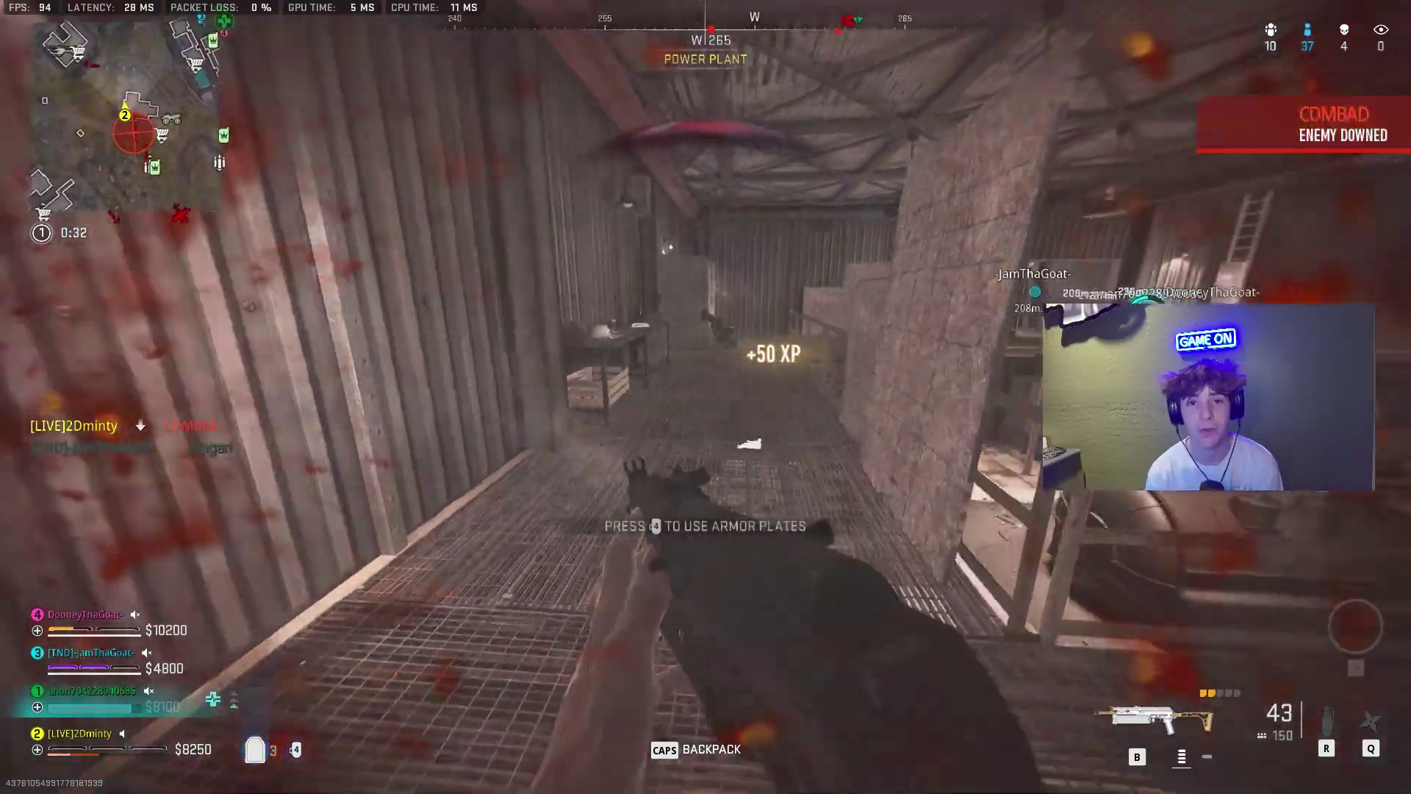
key(4)
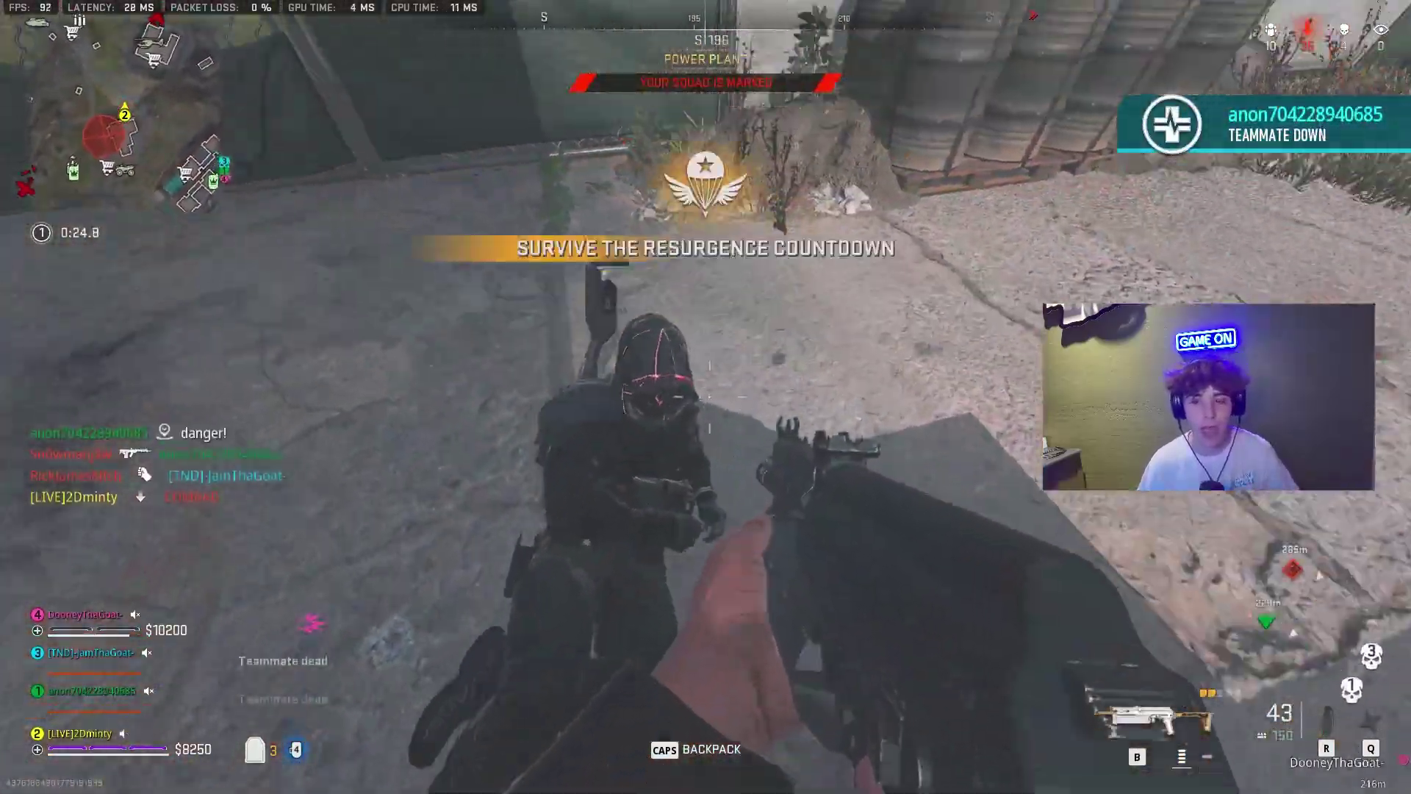
click(706, 397)
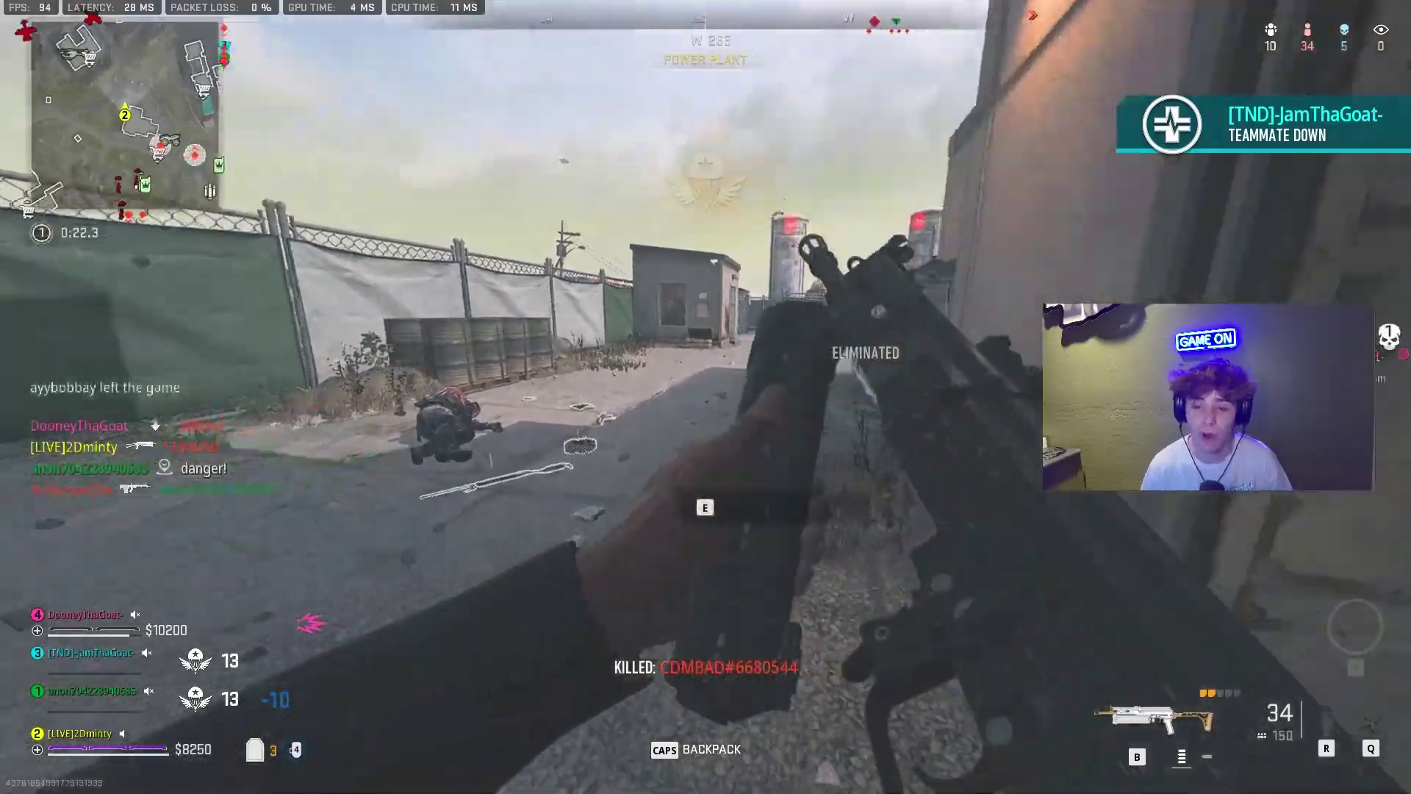
key(r)
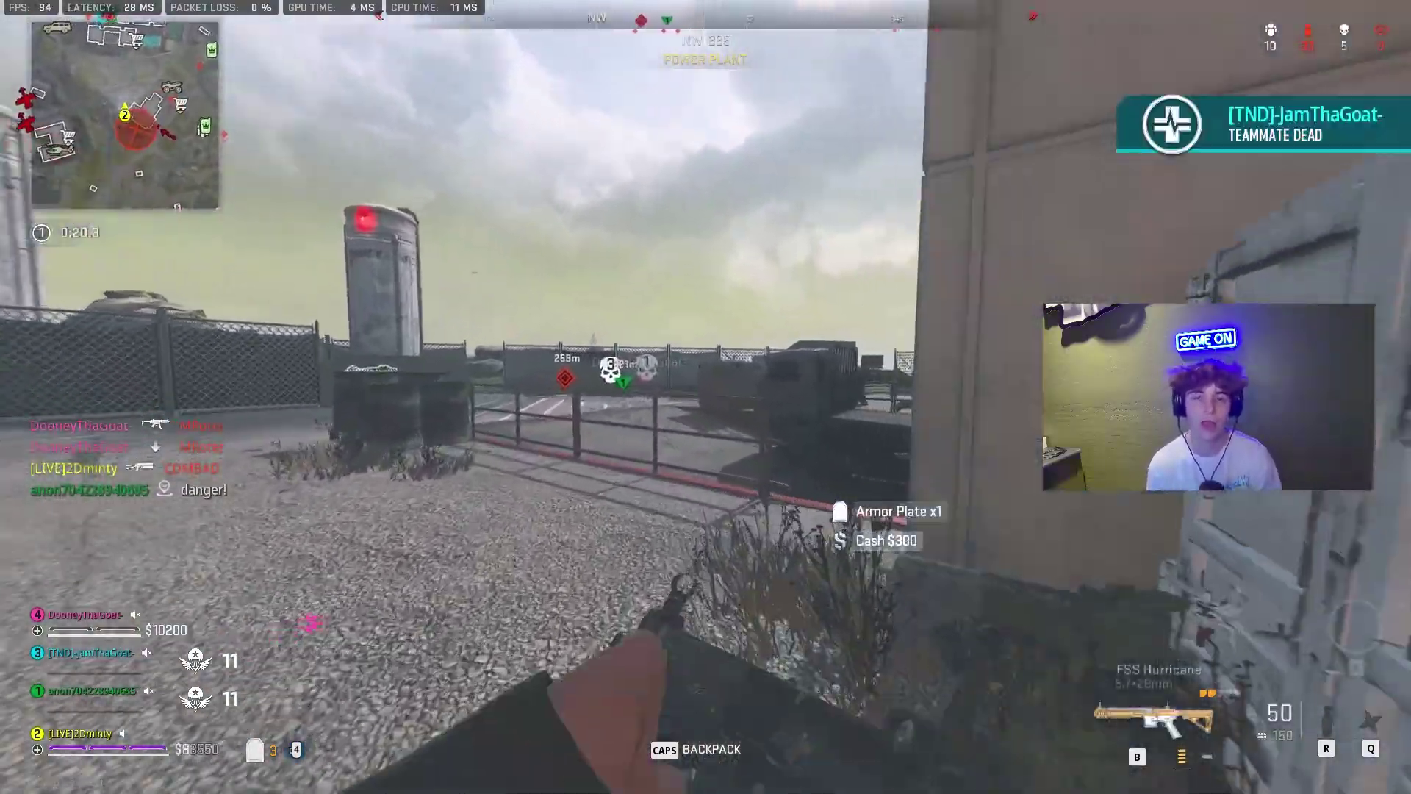
click(706, 397)
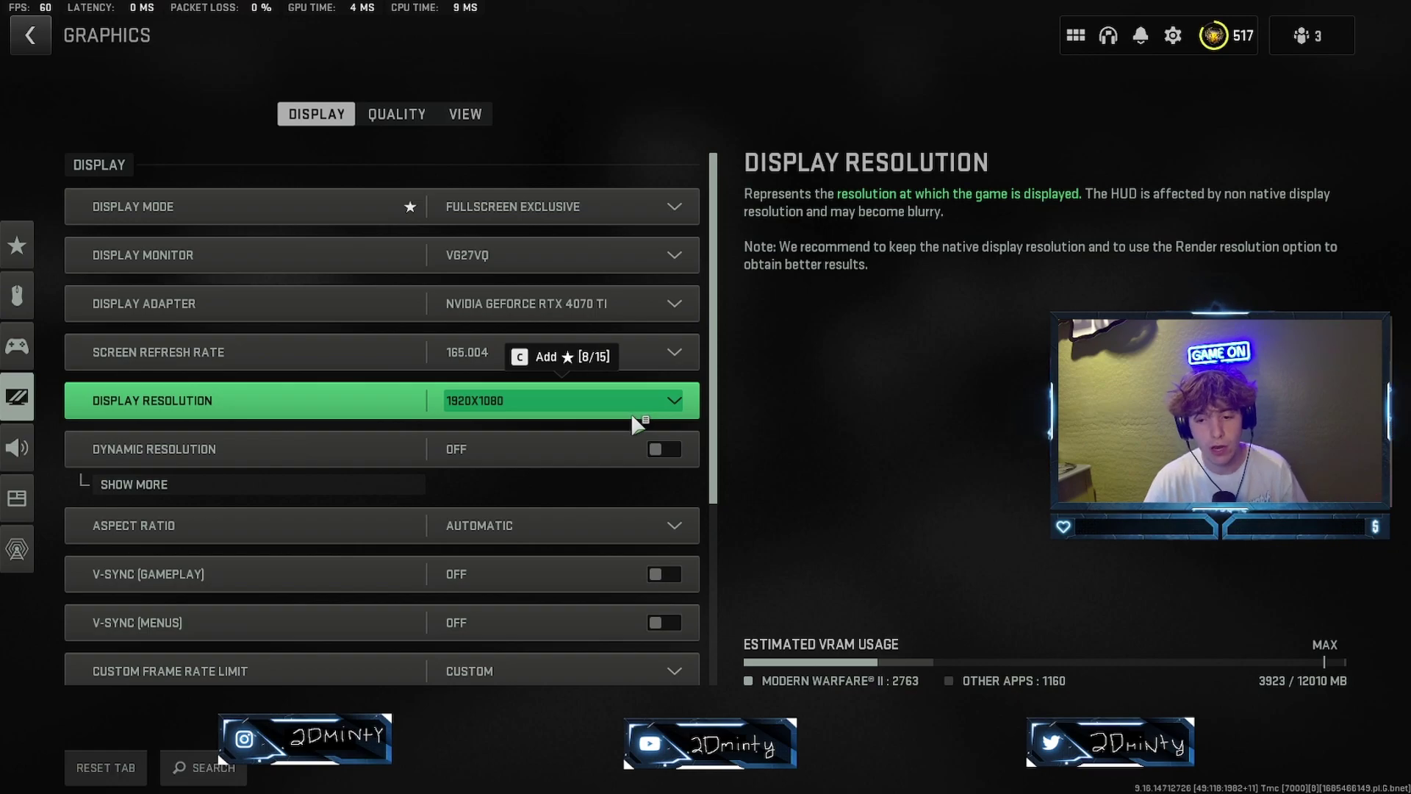
Review the display settings from Display Resolution down to Display Gamma and Brightness
scroll(631, 411, down, 2)
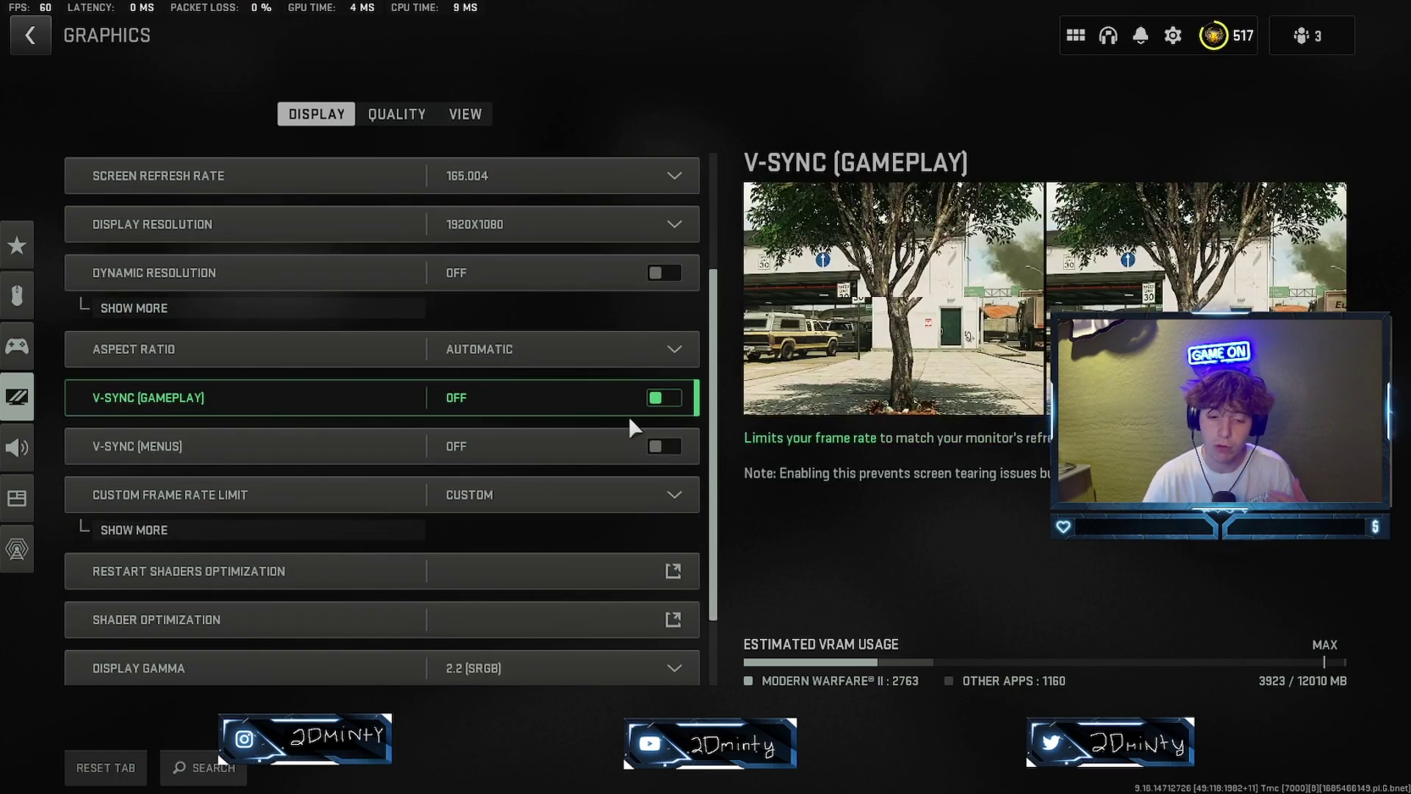
scroll(628, 416, down, 1)
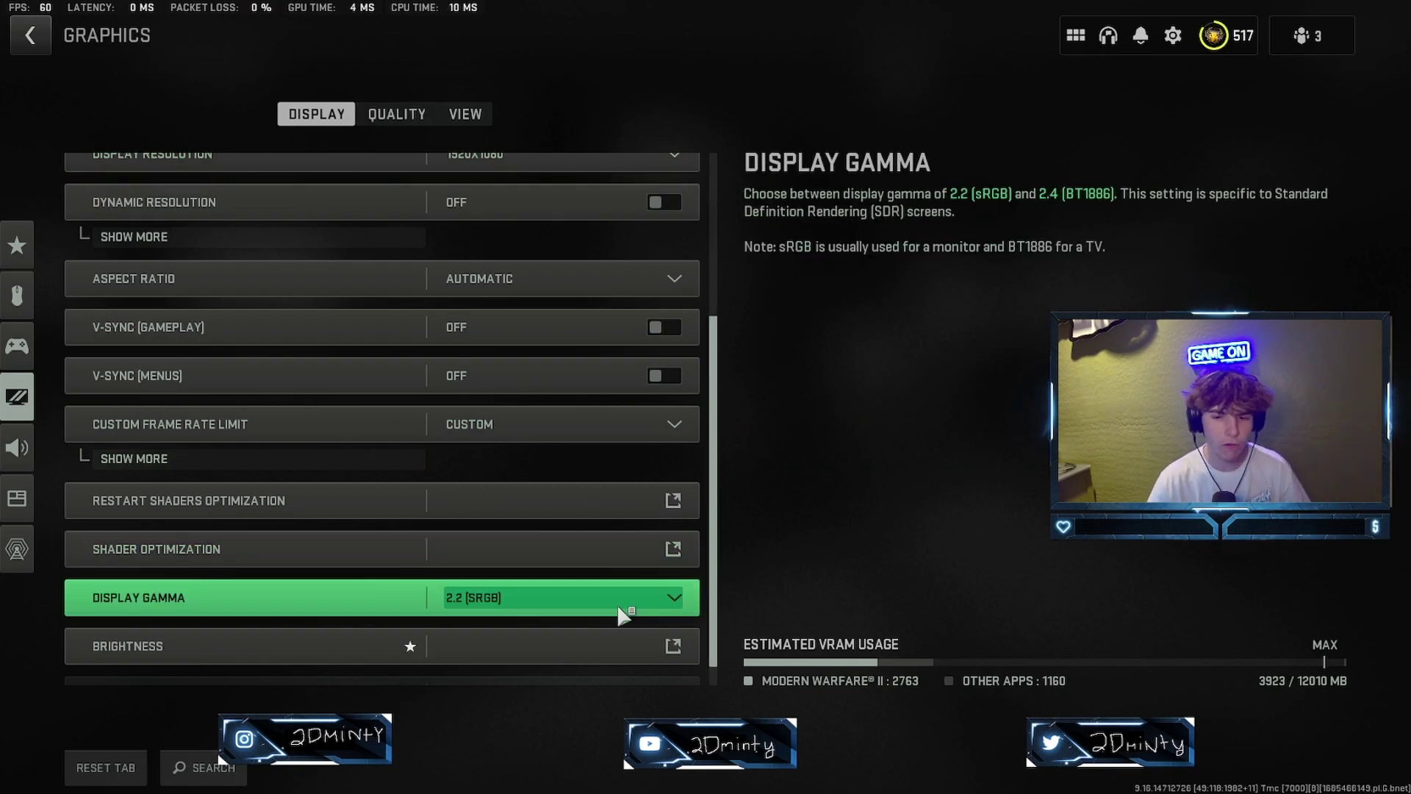
scroll(621, 614, up, 4)
Open the graphics quality settings and inspect the FidelityFX CAS strength belonging to Upscaling / Sharpening
click(401, 116)
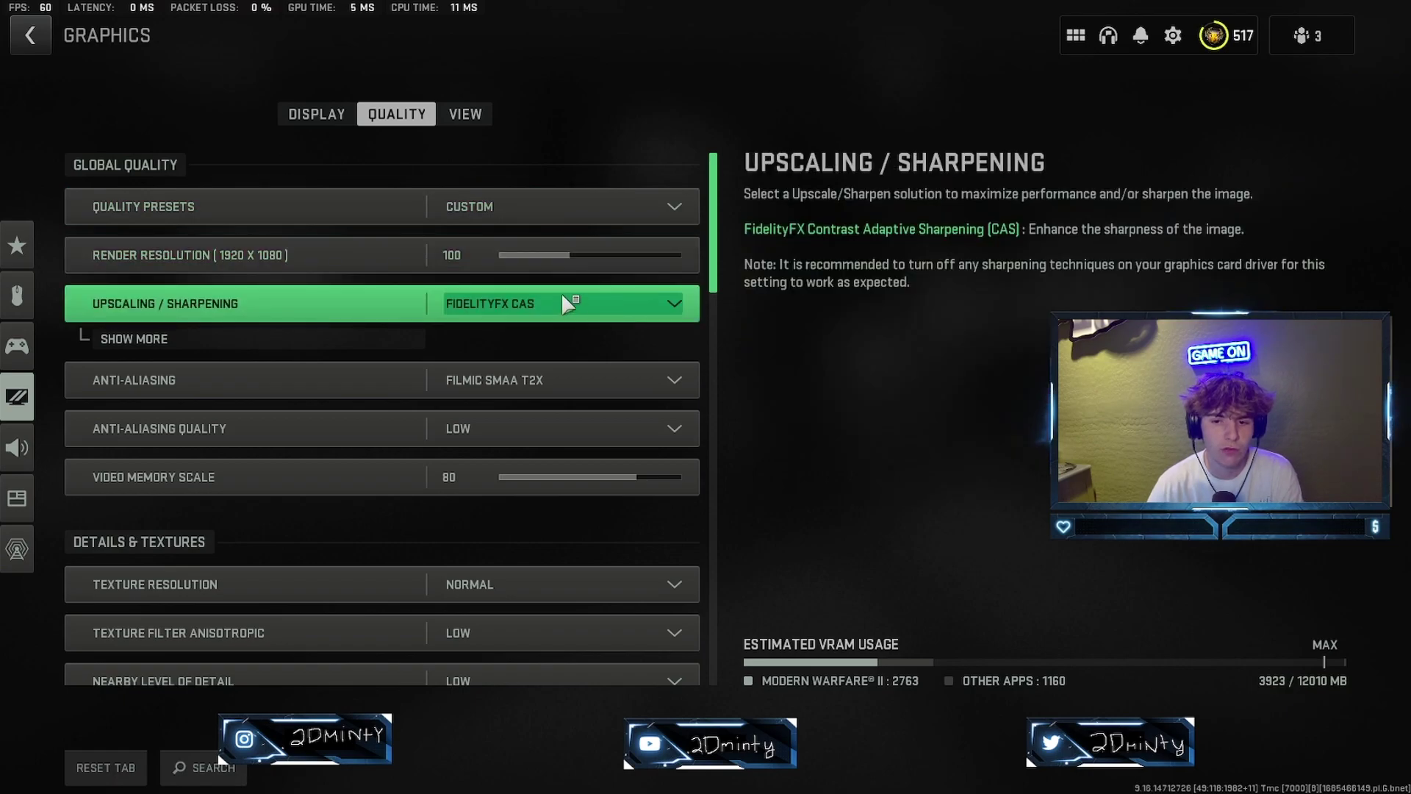
click(261, 340)
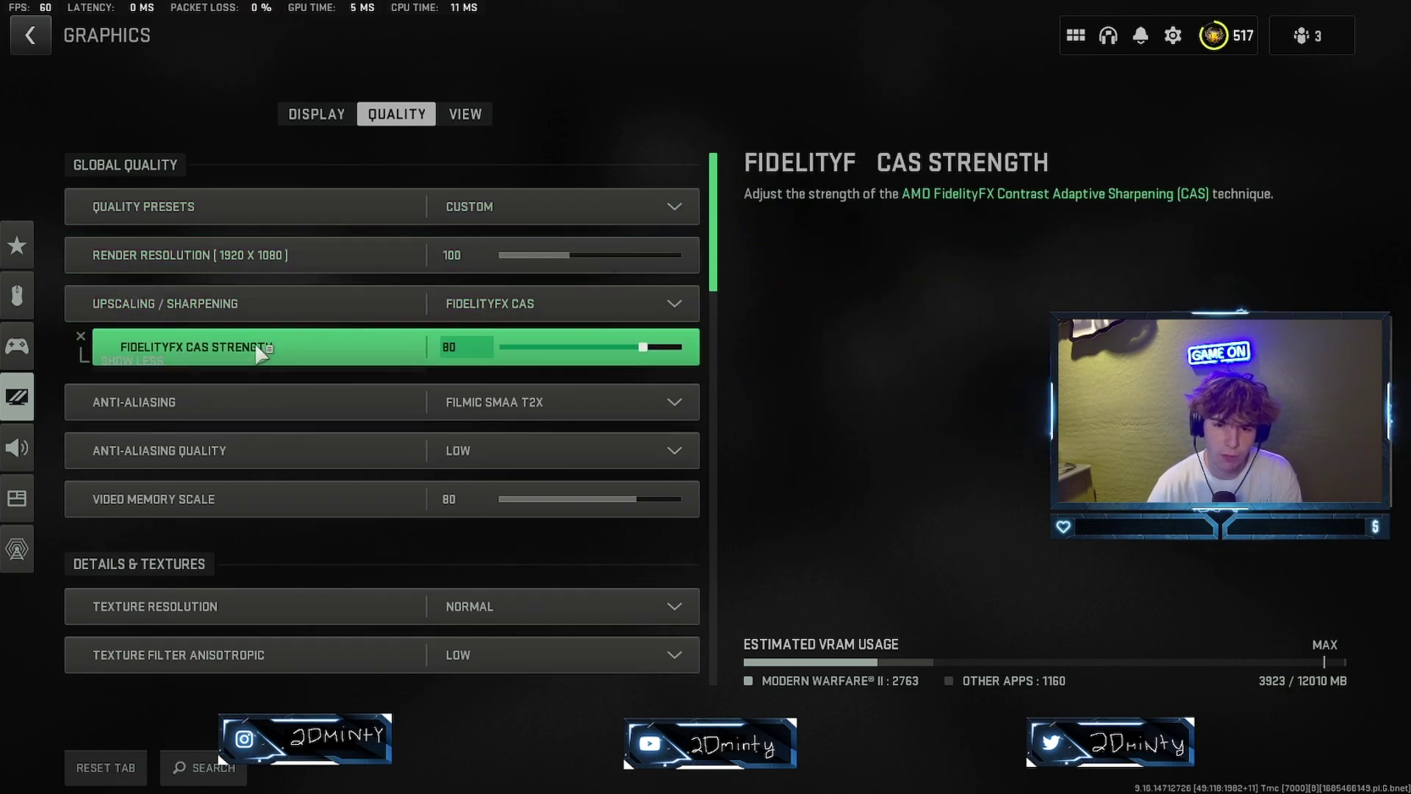
click(276, 381)
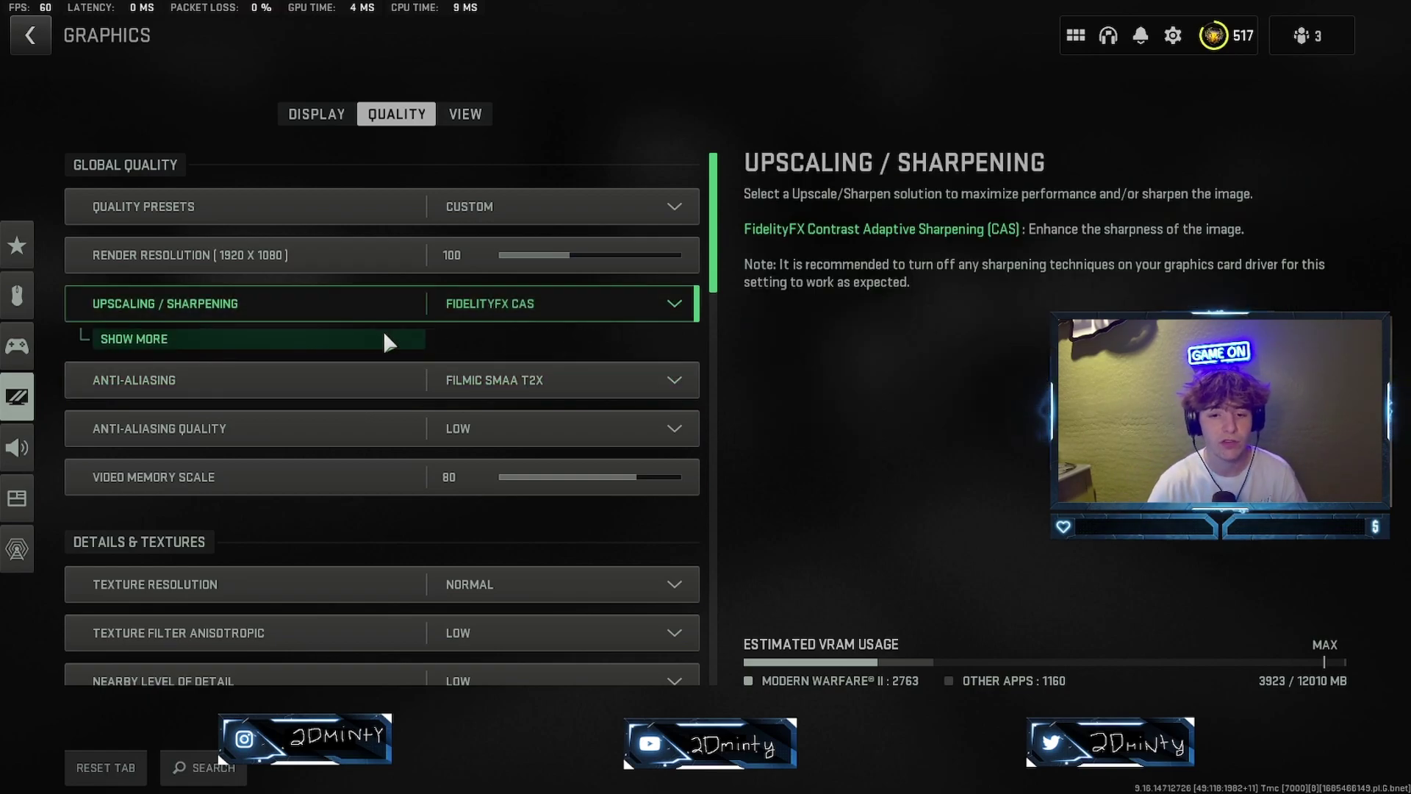
click(373, 336)
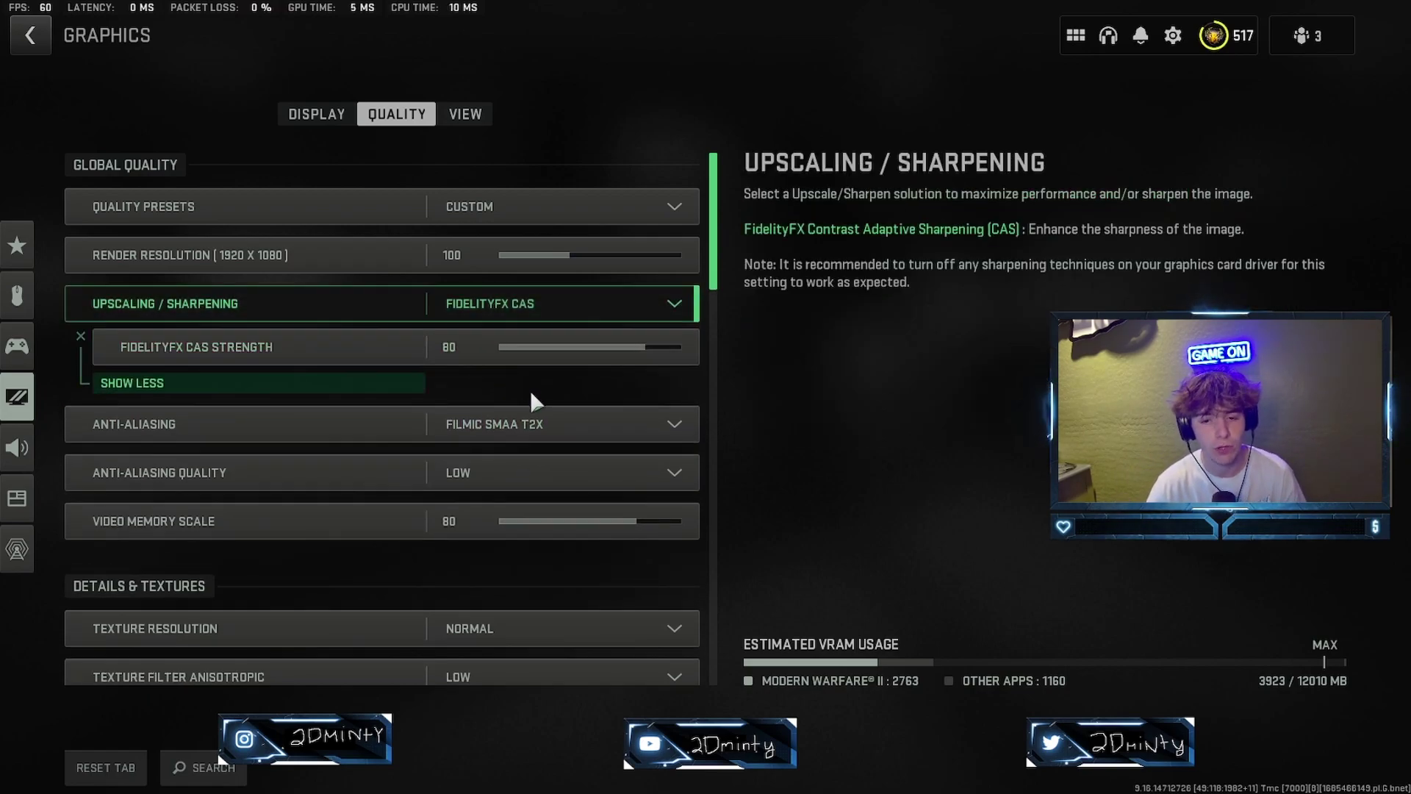
click(359, 382)
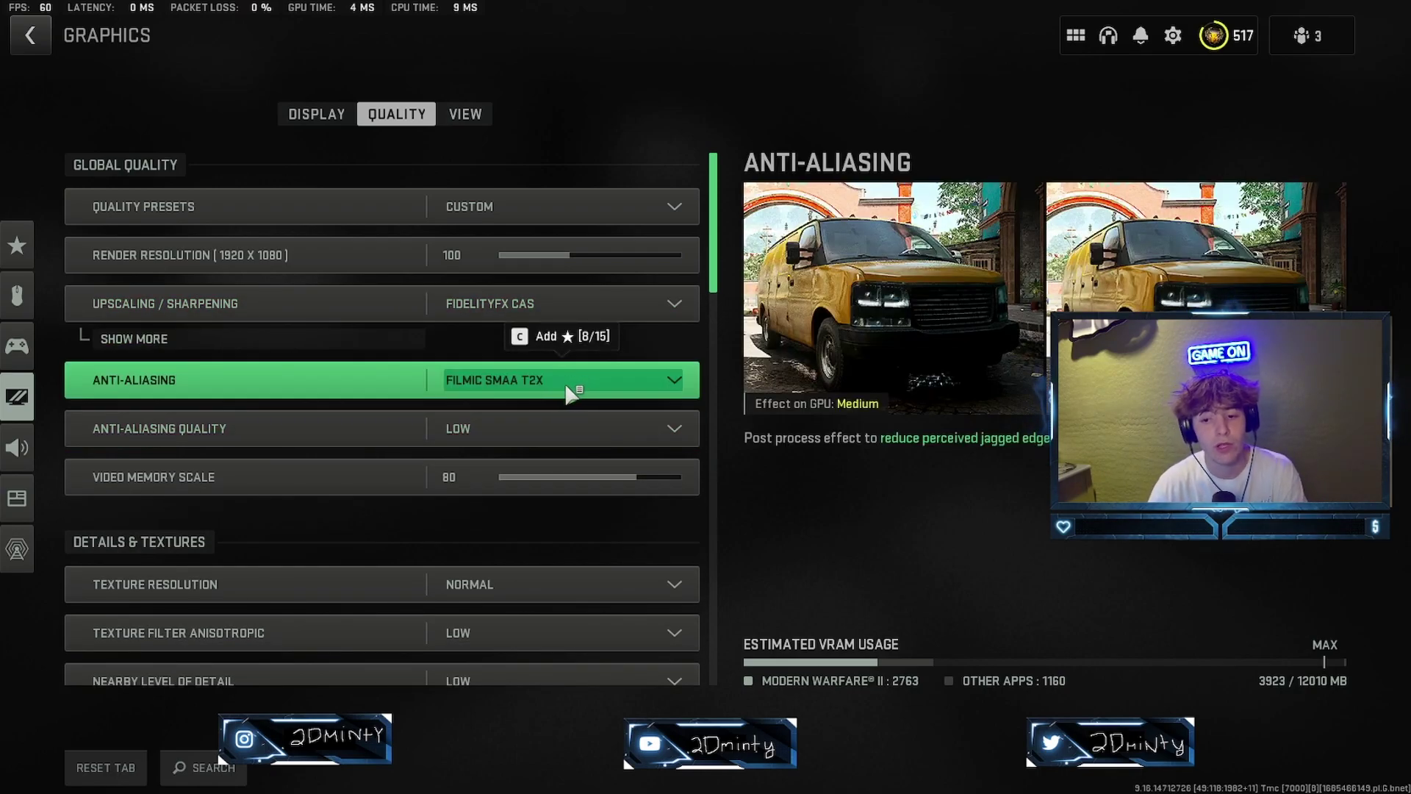
Check the available options for Anti-Aliasing and Texture Resolution without changing either setting
click(568, 395)
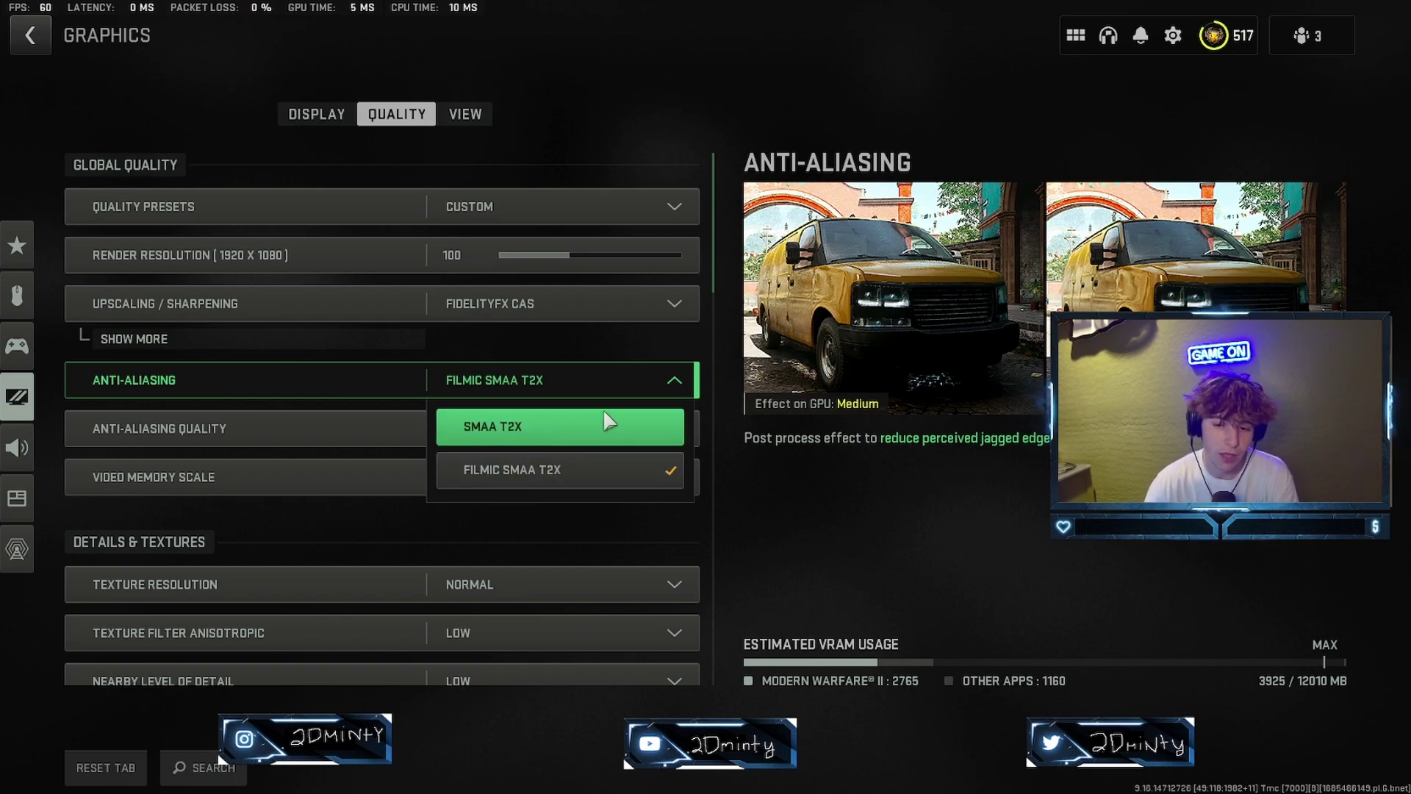
key(Escape)
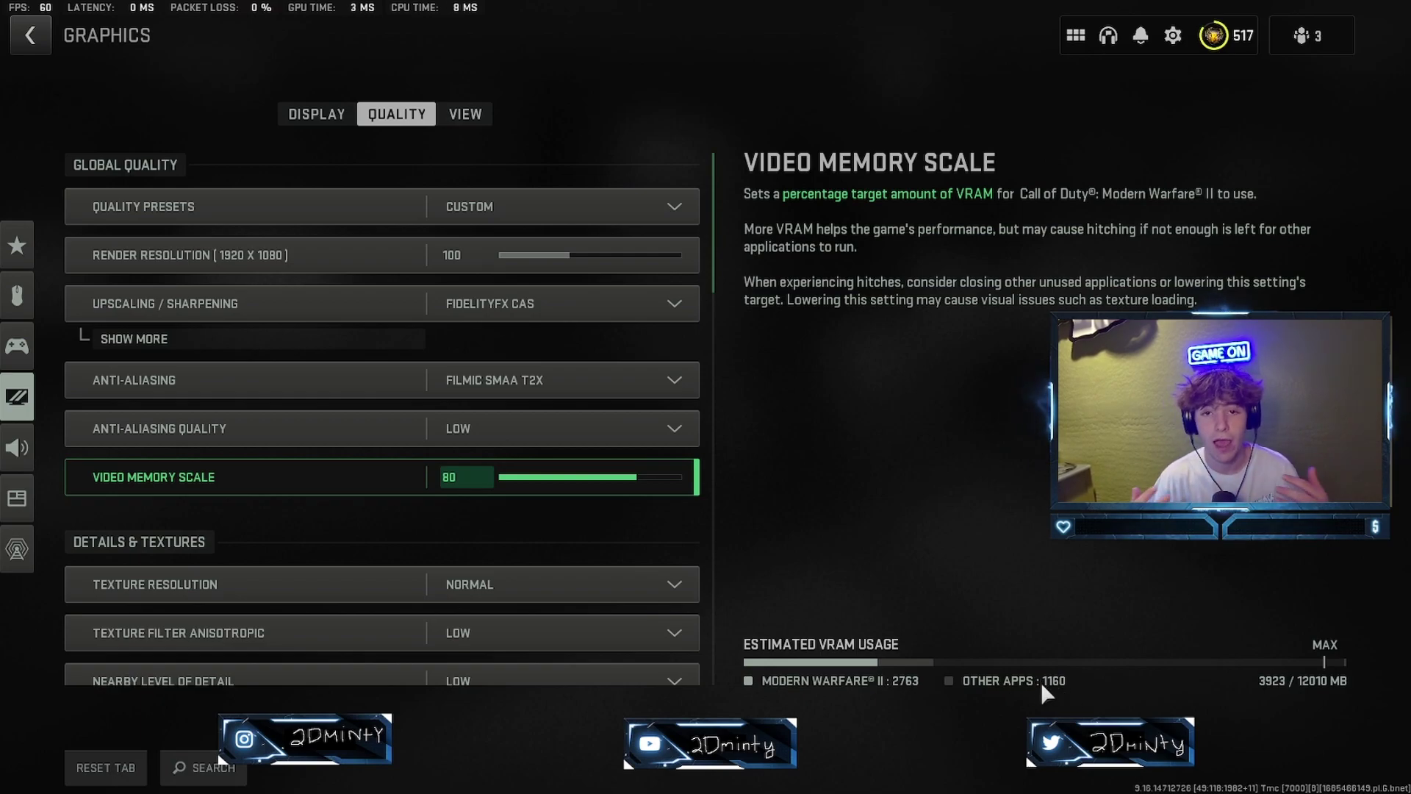
scroll(572, 359, down, 2)
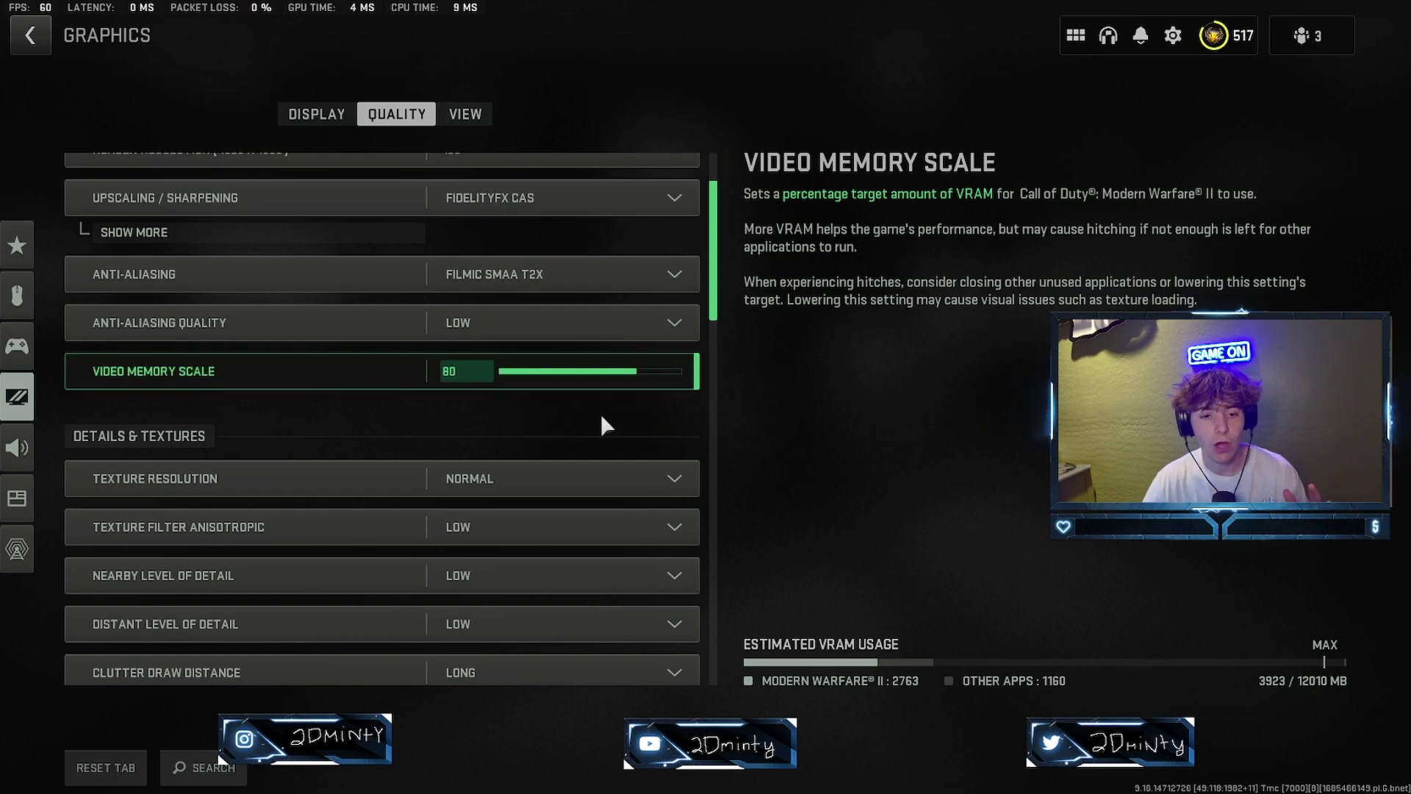
scroll(572, 445, down, 2)
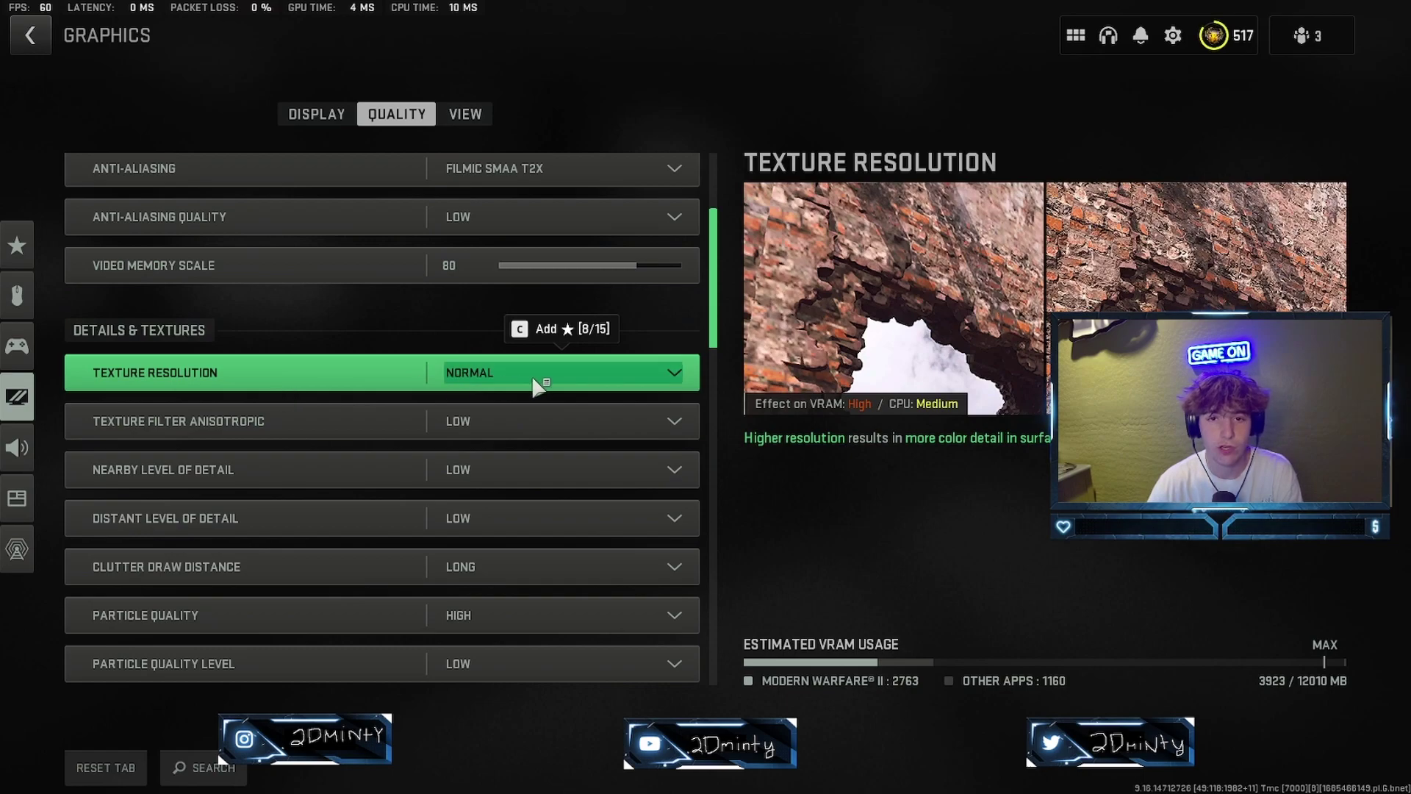
click(536, 378)
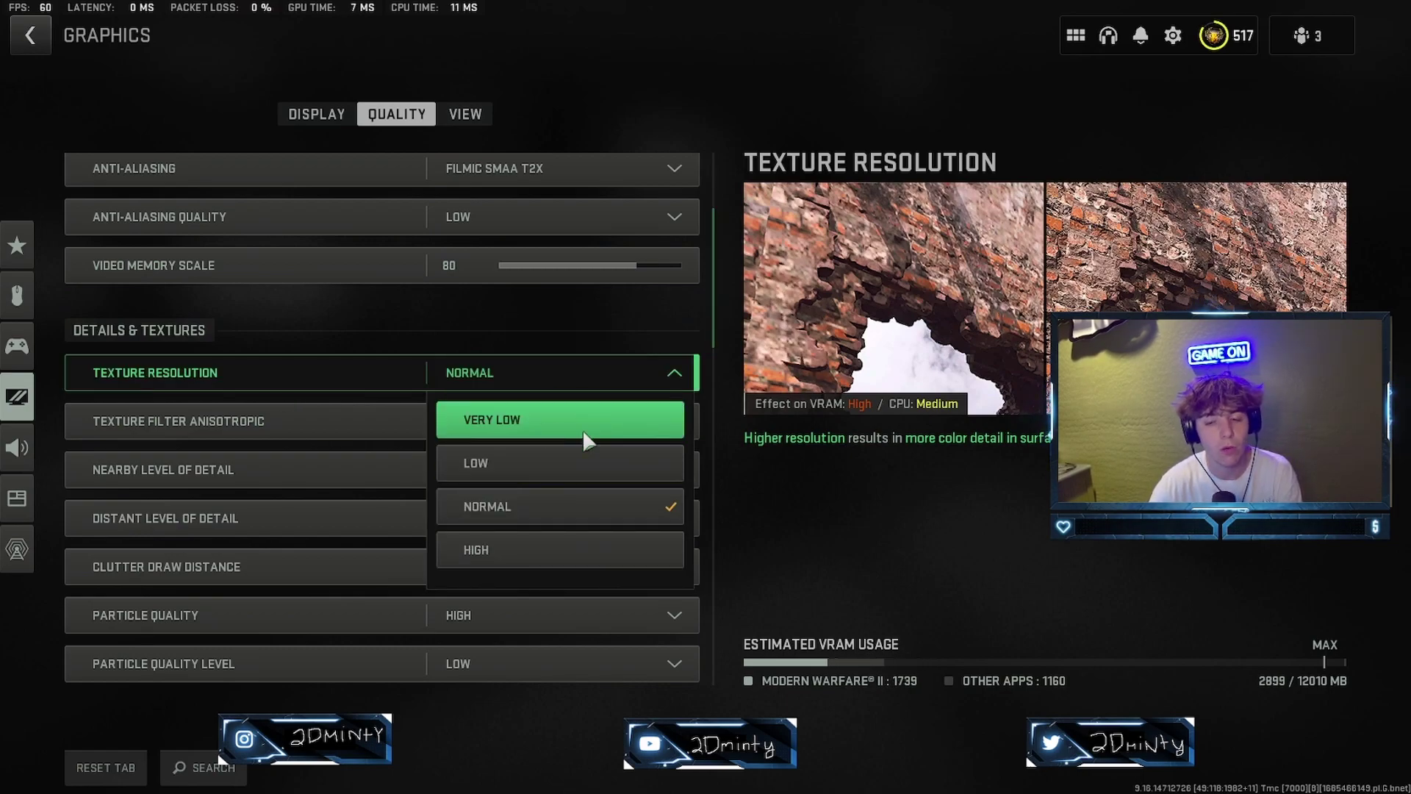
click(614, 382)
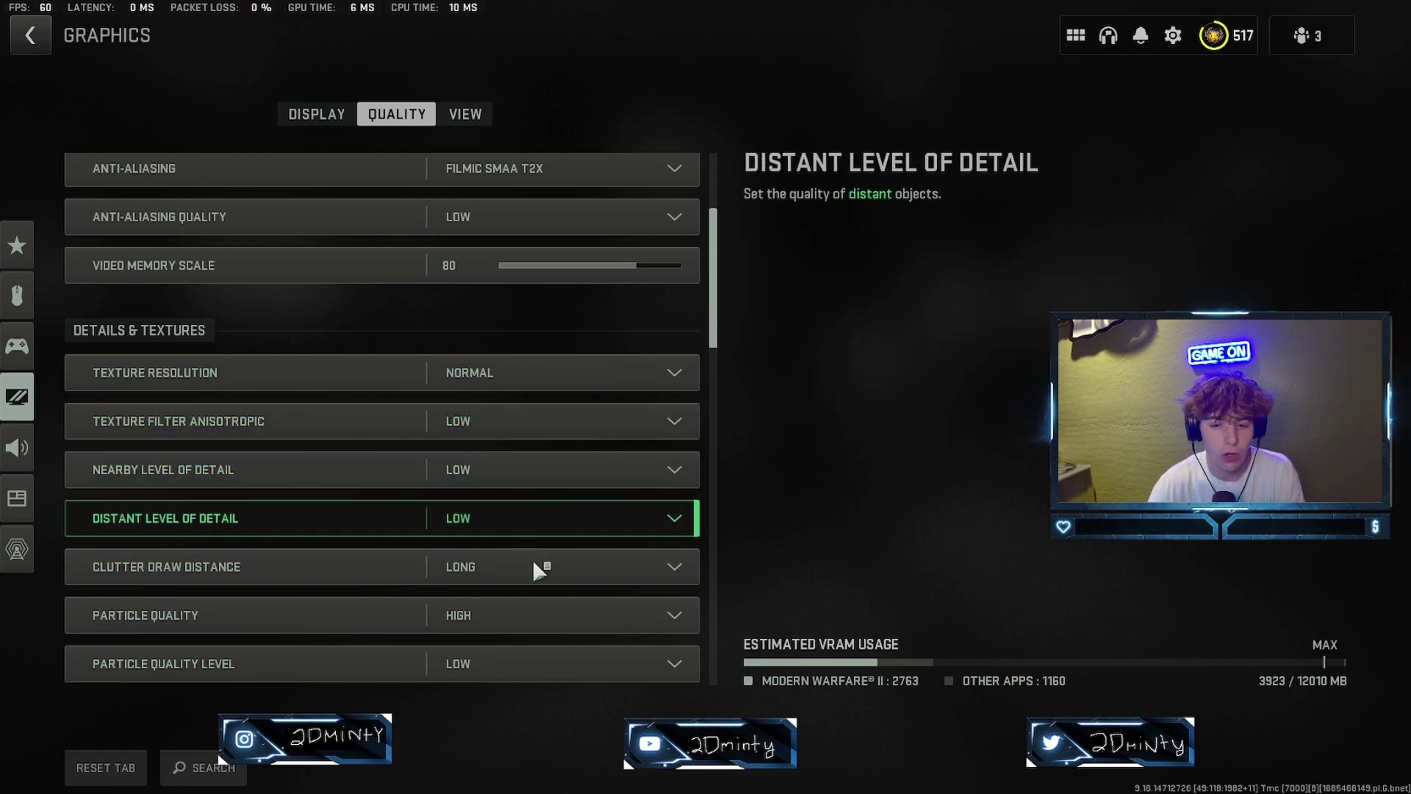
Set the Clutter Draw Distance to Short
scroll(536, 570, down, 1)
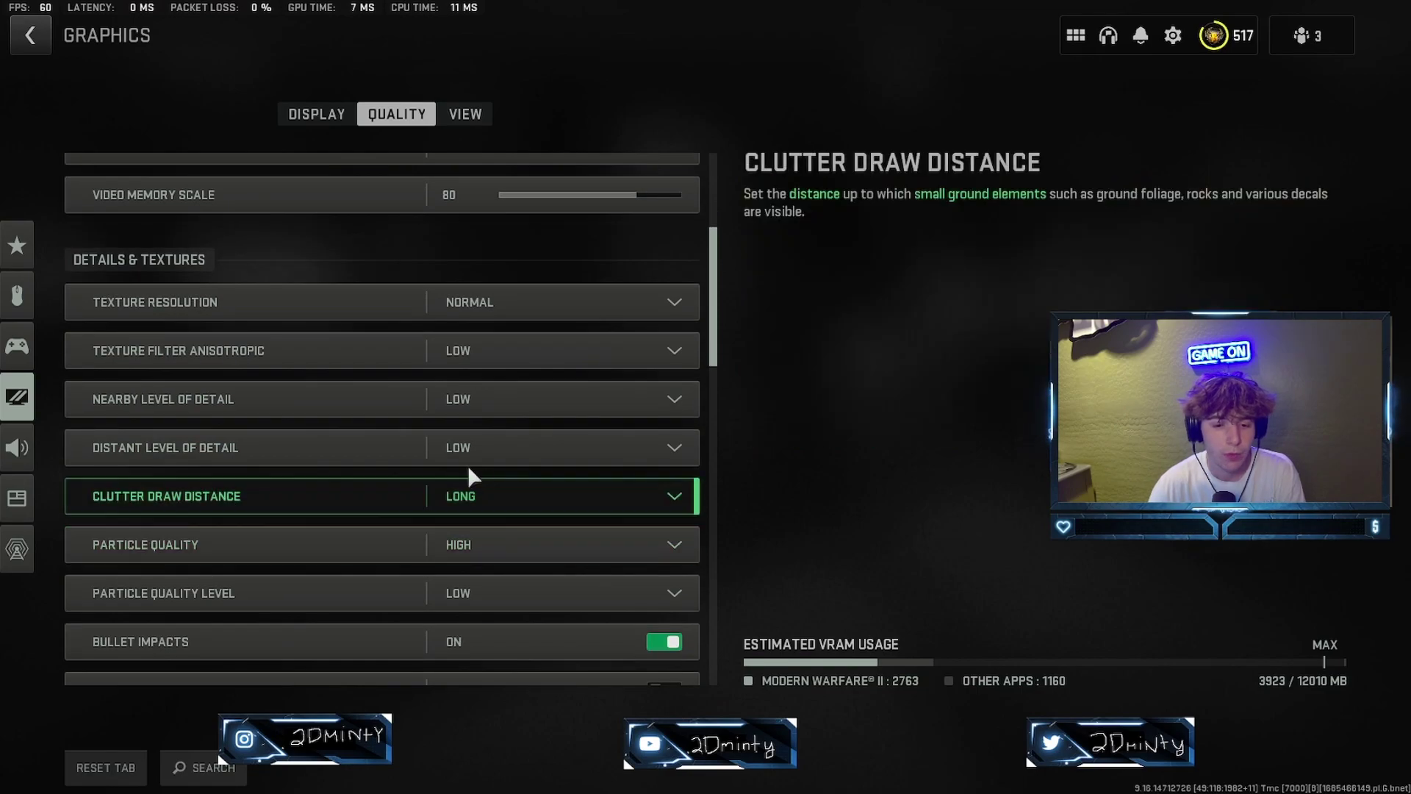
click(544, 507)
click(524, 543)
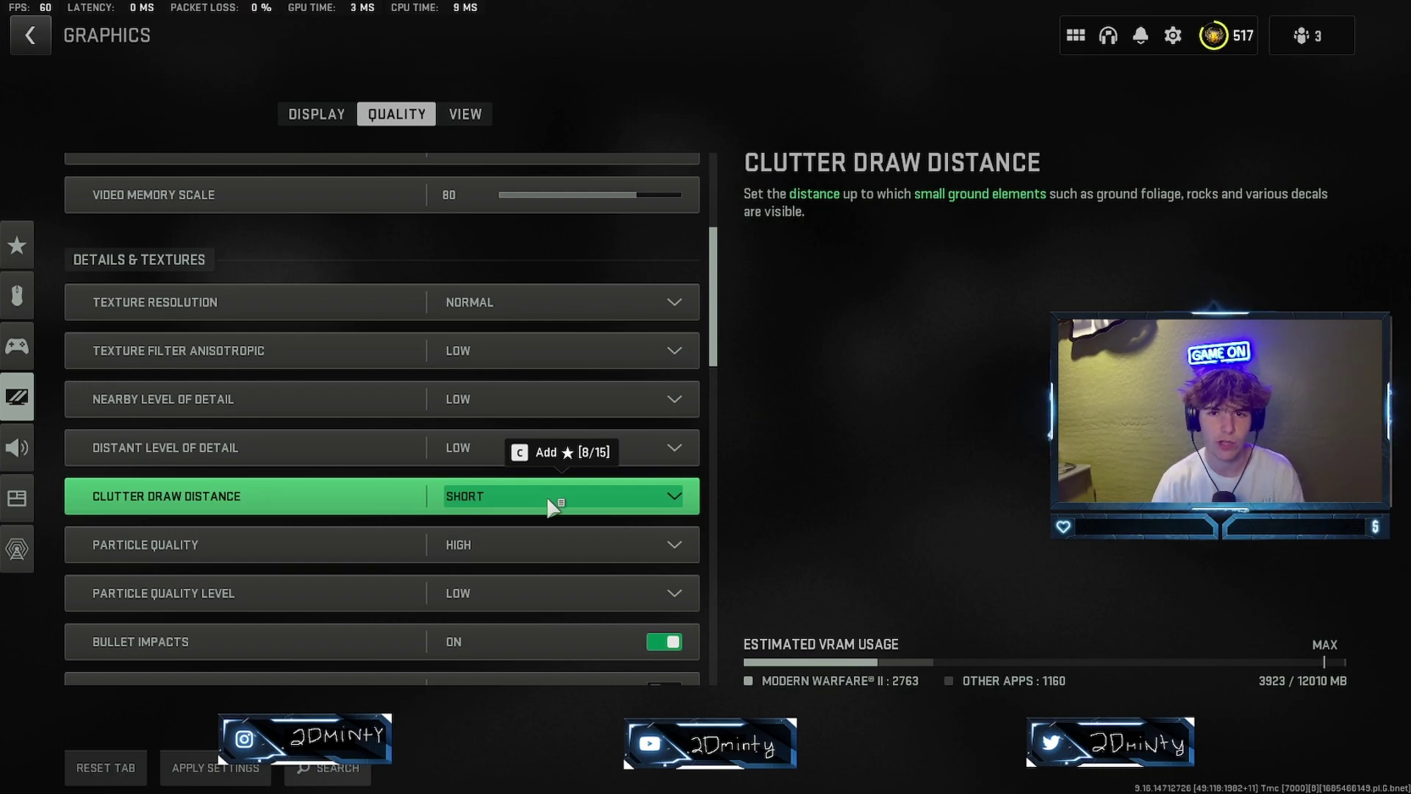
Review the detail and texture settings from Particle Quality to On-Demand Texture Streaming, including the latter's additional options
scroll(554, 505, down, 1)
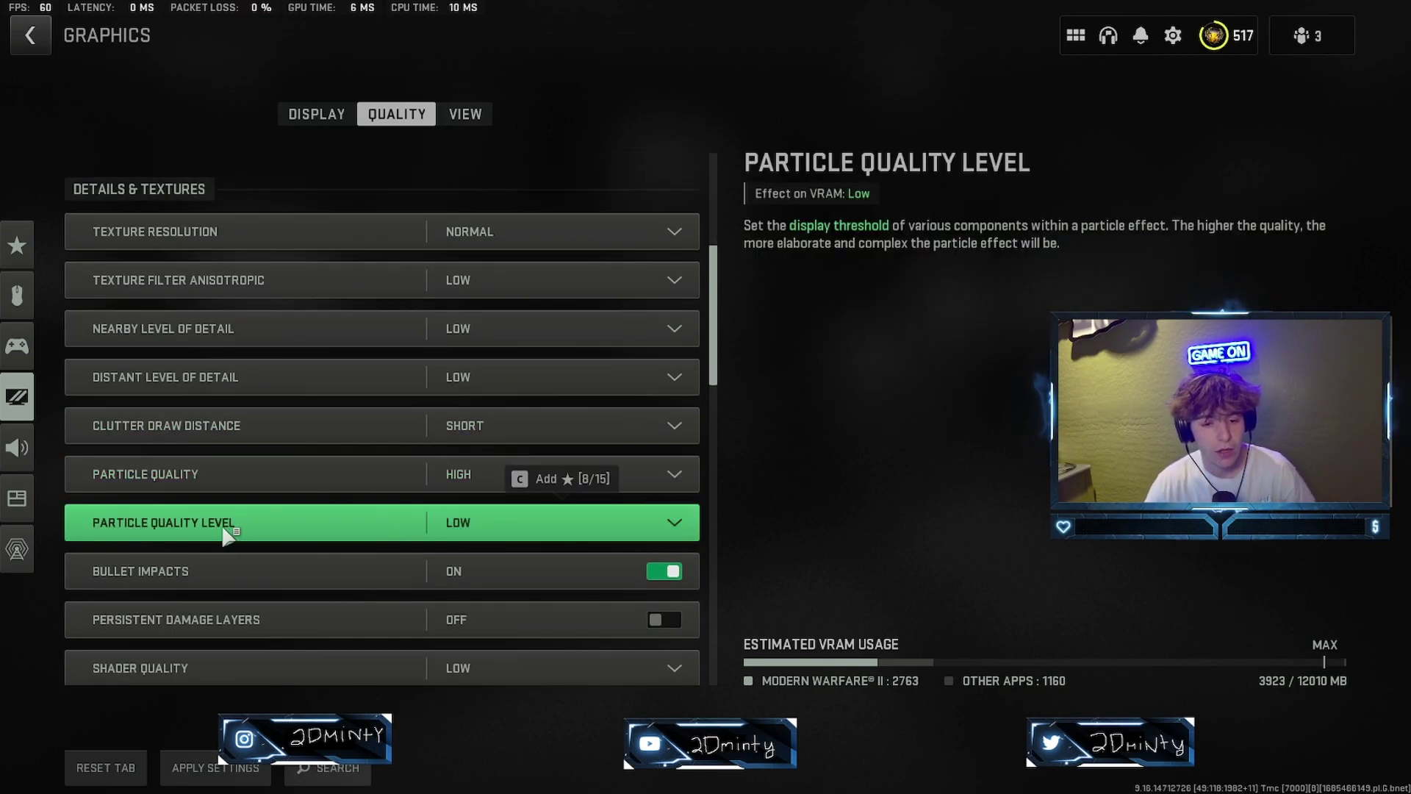
scroll(443, 515, down, 1)
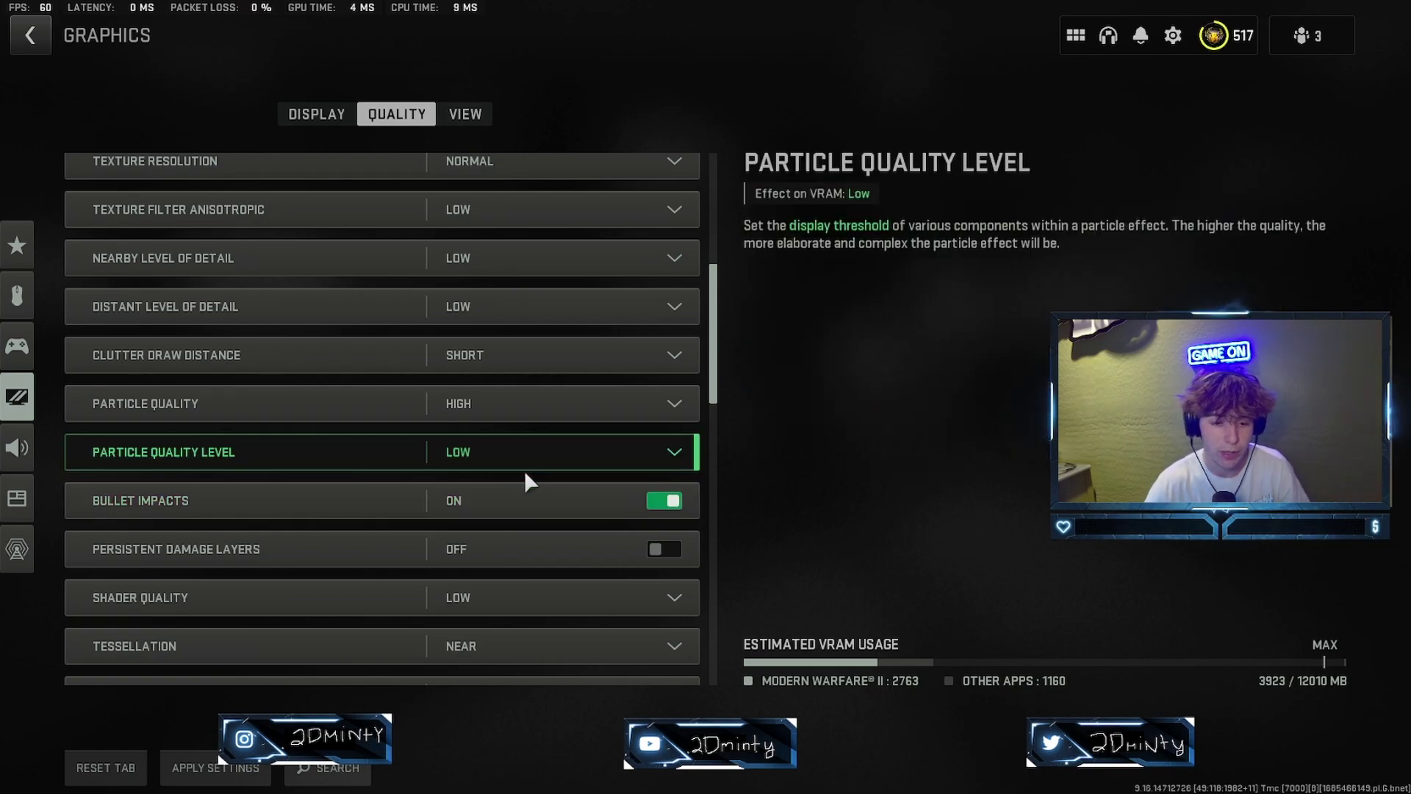
scroll(568, 479, down, 2)
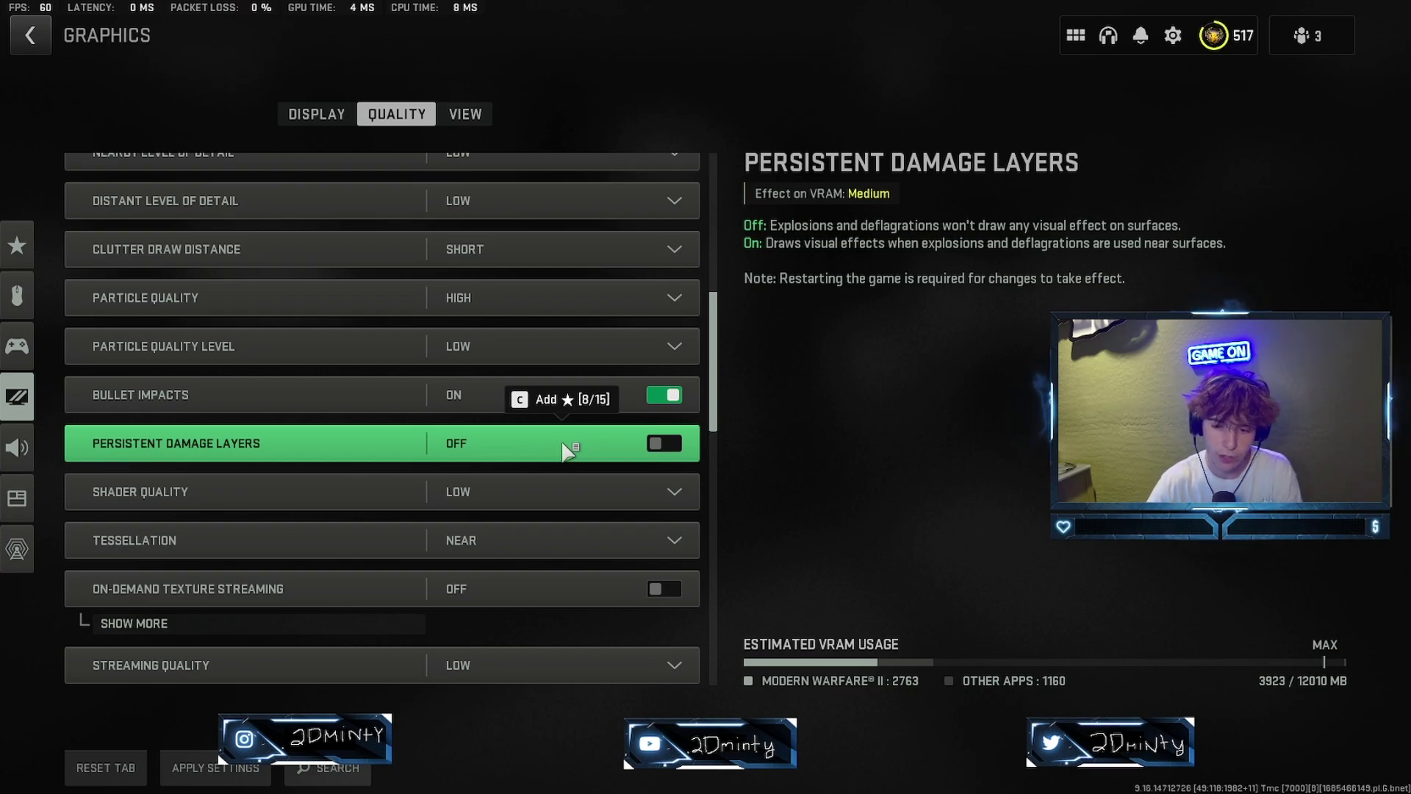
scroll(566, 448, down, 2)
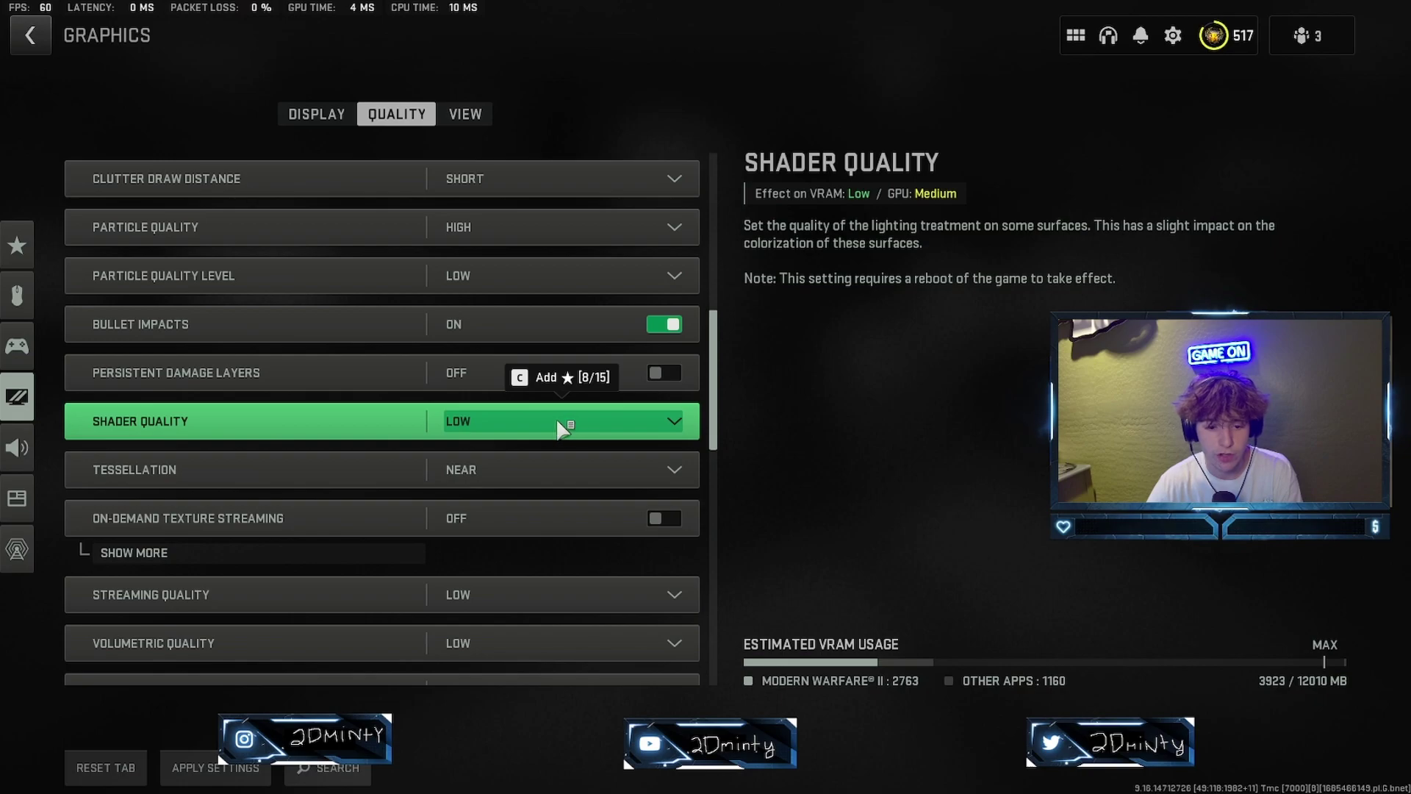
scroll(562, 428, down, 2)
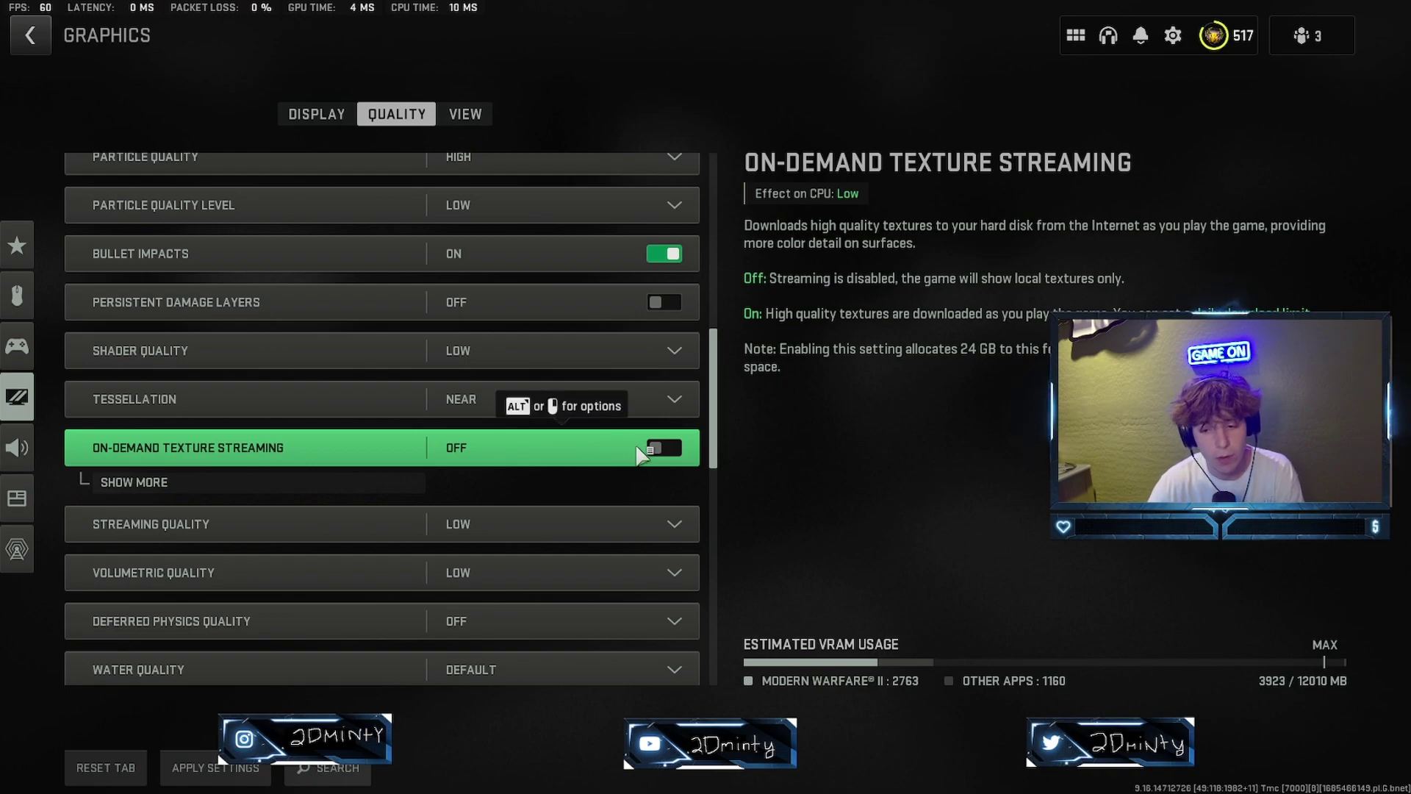
click(280, 487)
click(272, 622)
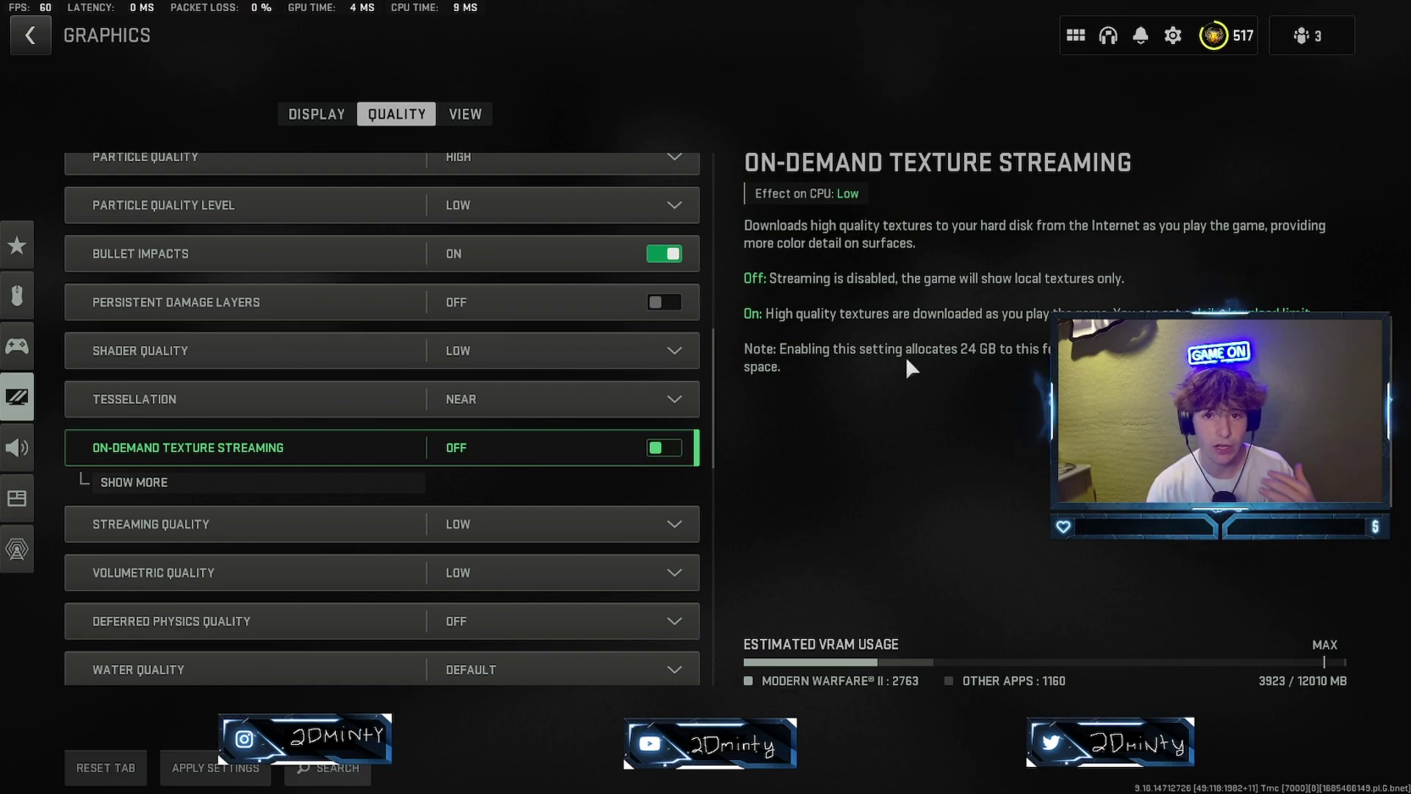
Check the Water Quality options and keep the setting at Default
scroll(661, 343, down, 2)
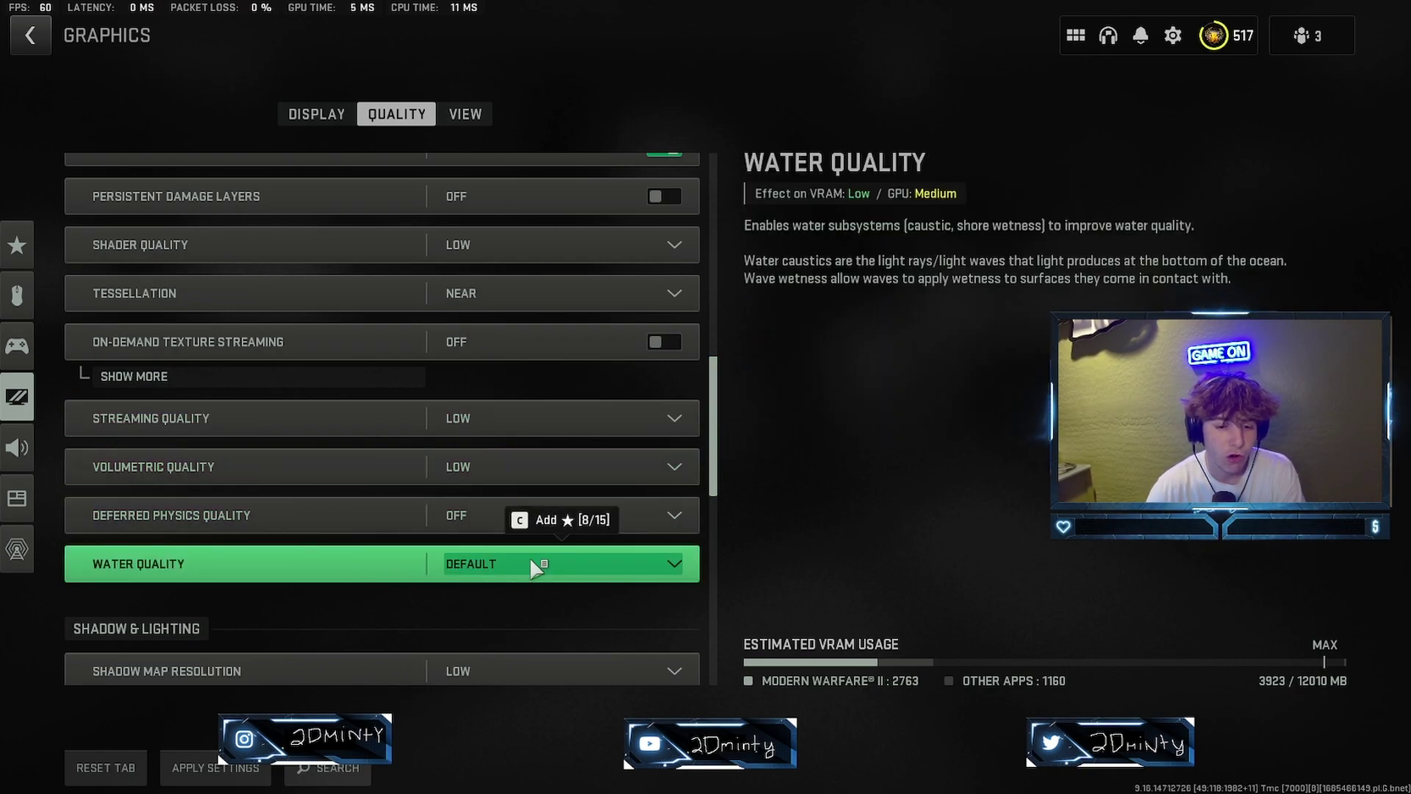
click(588, 560)
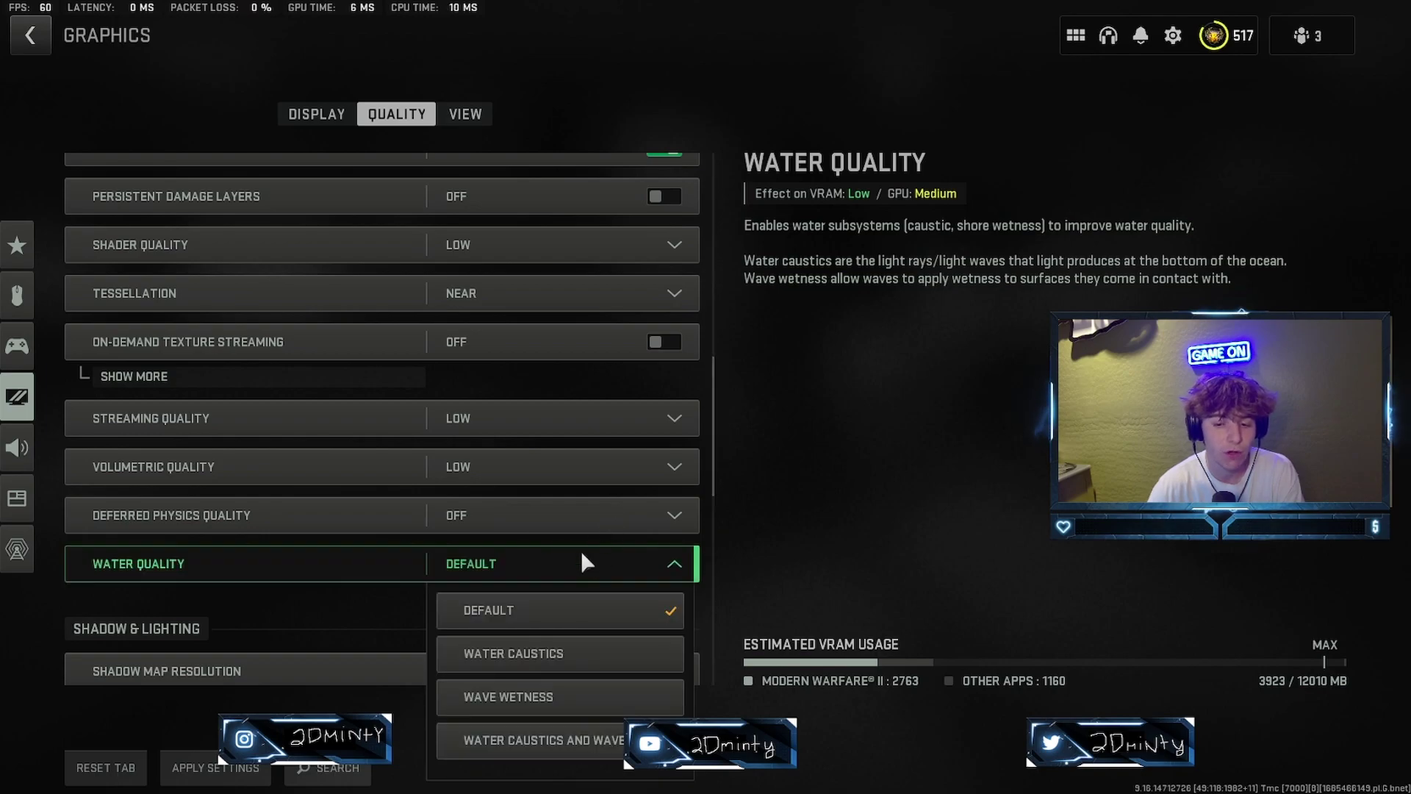
click(620, 607)
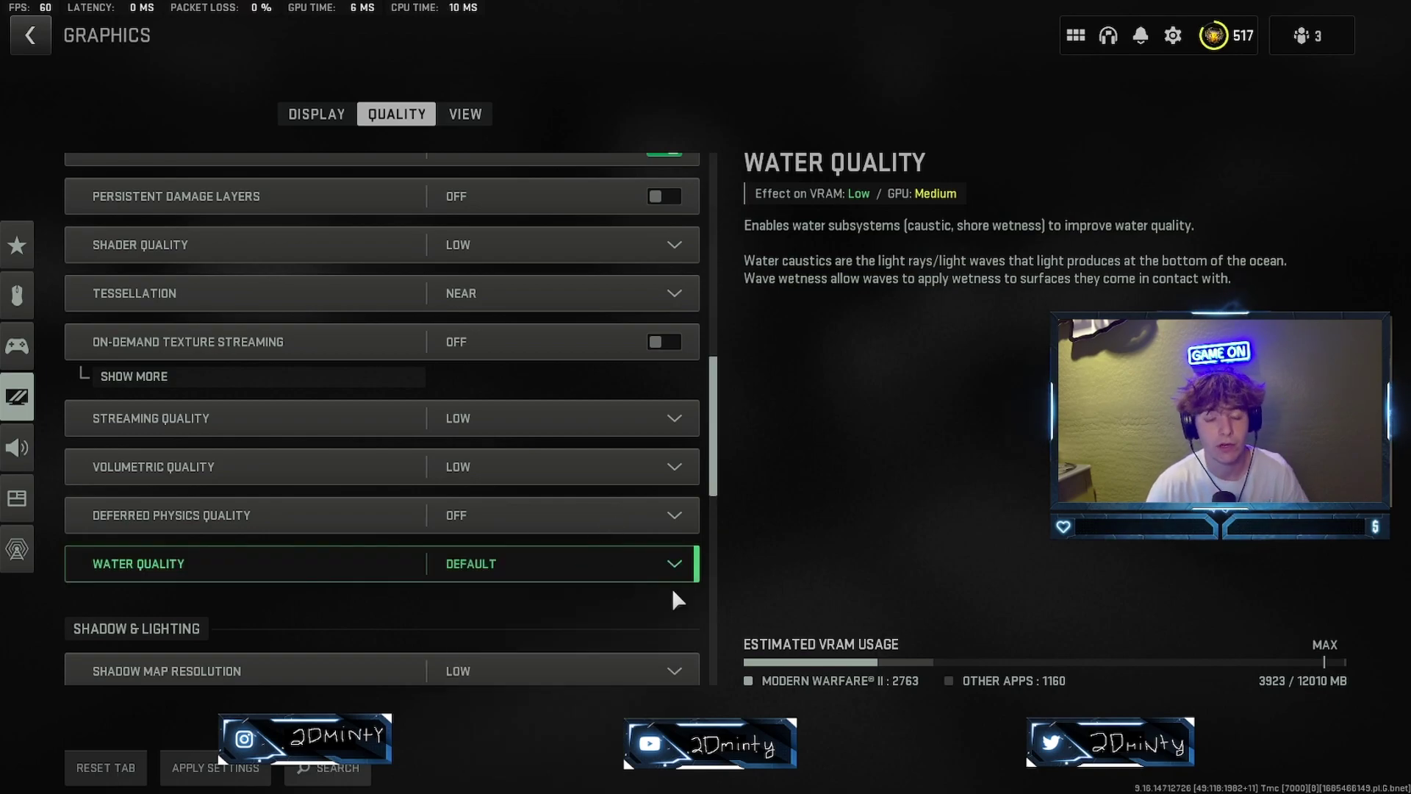
Review the shadow and lighting settings and inspect the additional option under Ambient Occlusion
scroll(581, 518, down, 2)
scroll(588, 520, down, 3)
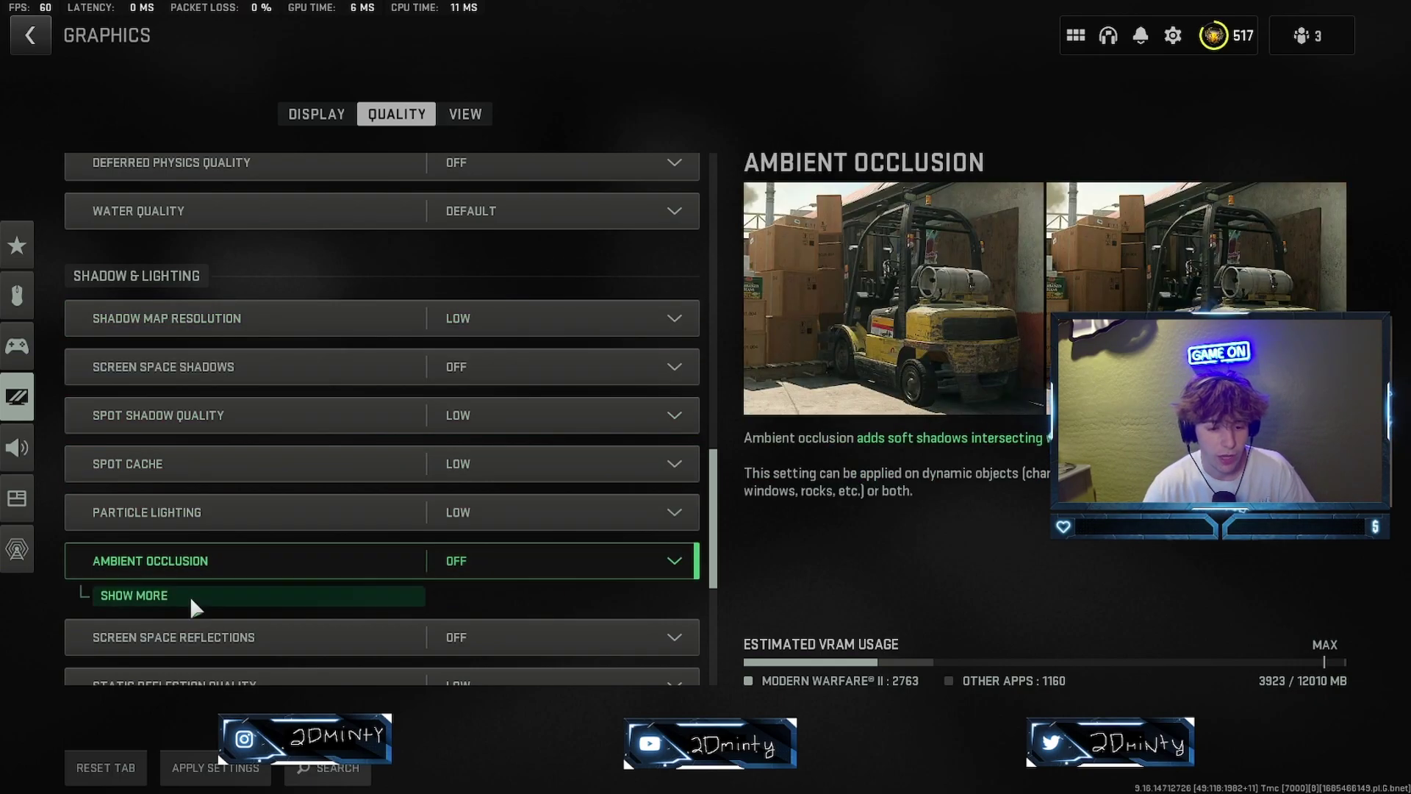
click(404, 567)
scroll(355, 588, down, 1)
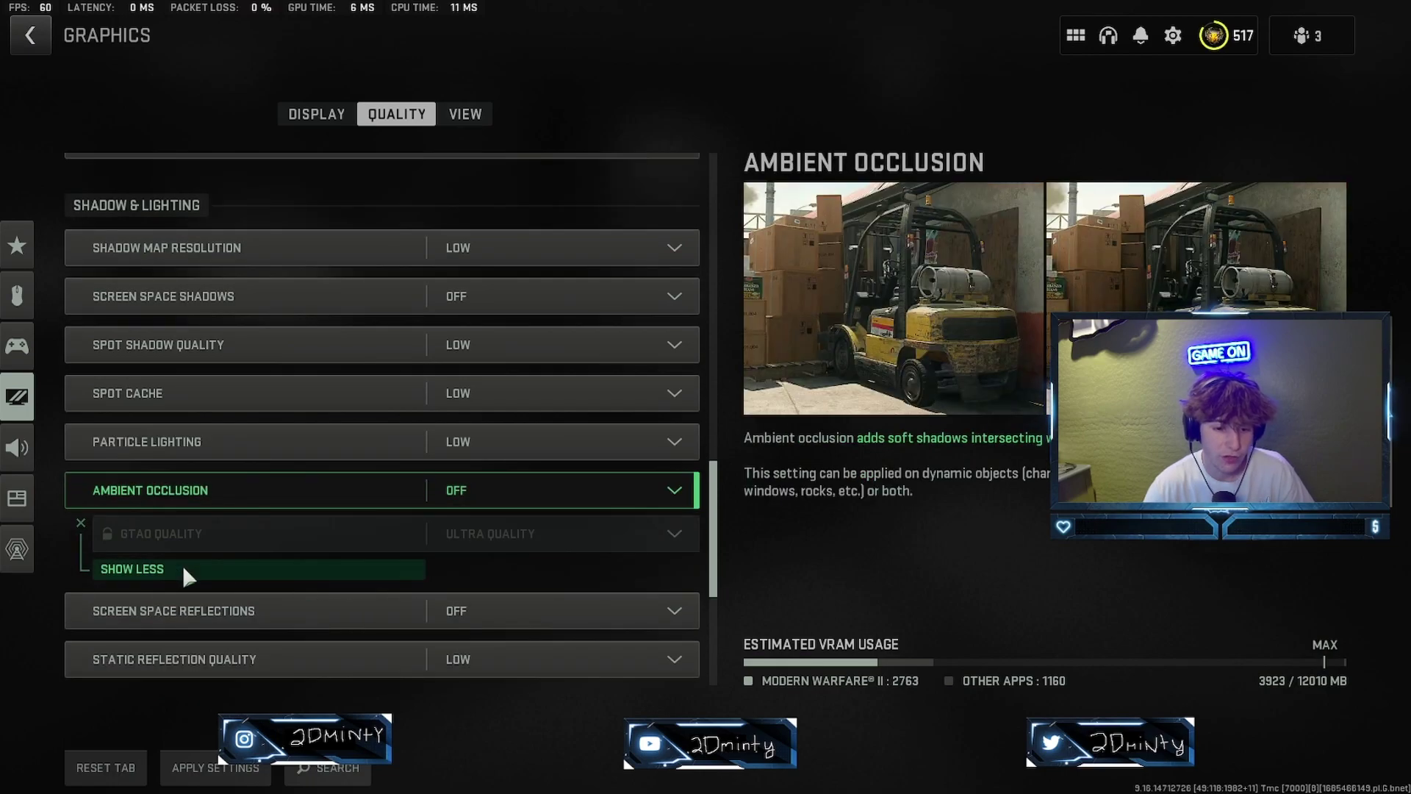
click(202, 568)
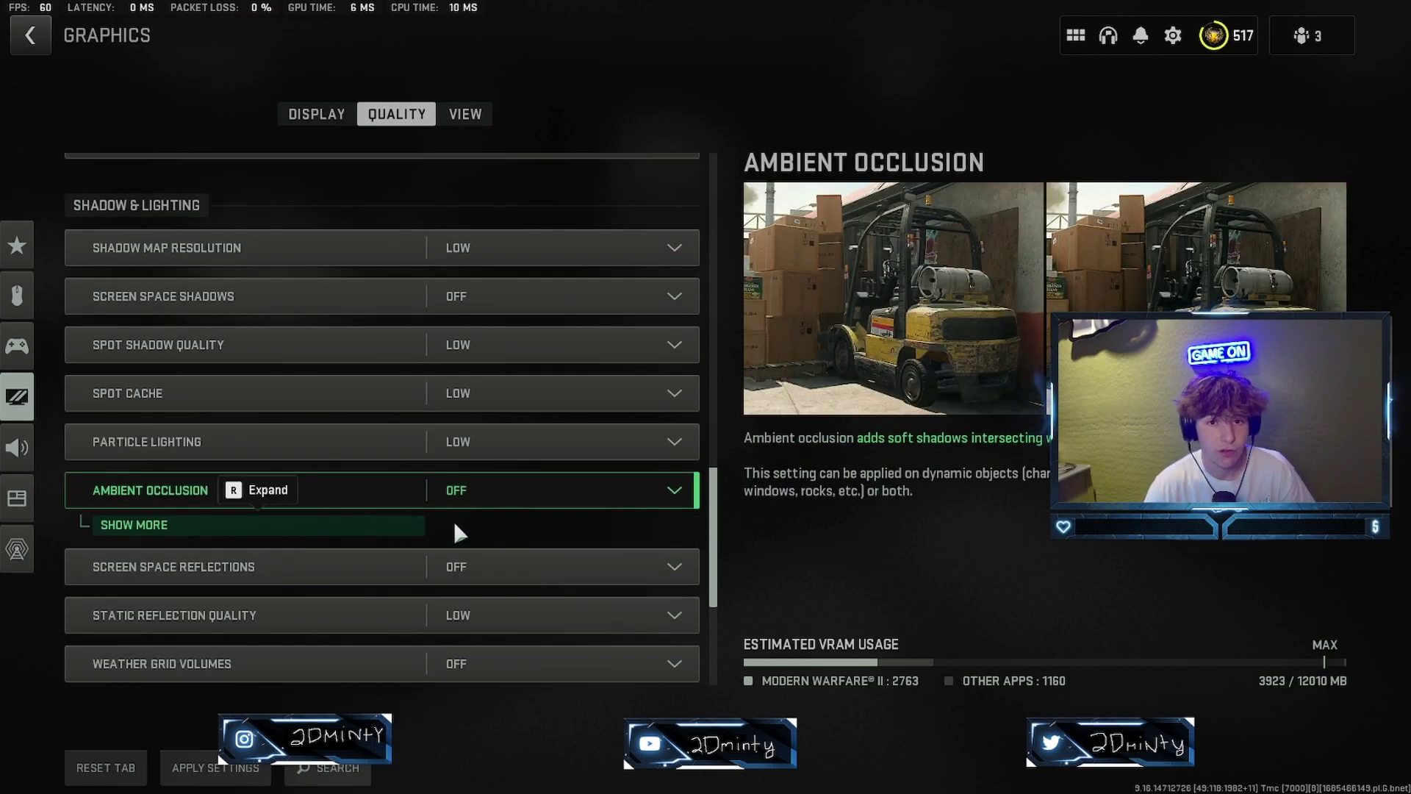
Set NVIDIA Reflex Low Latency under the post processing effects to On + Boost
scroll(515, 536, down, 3)
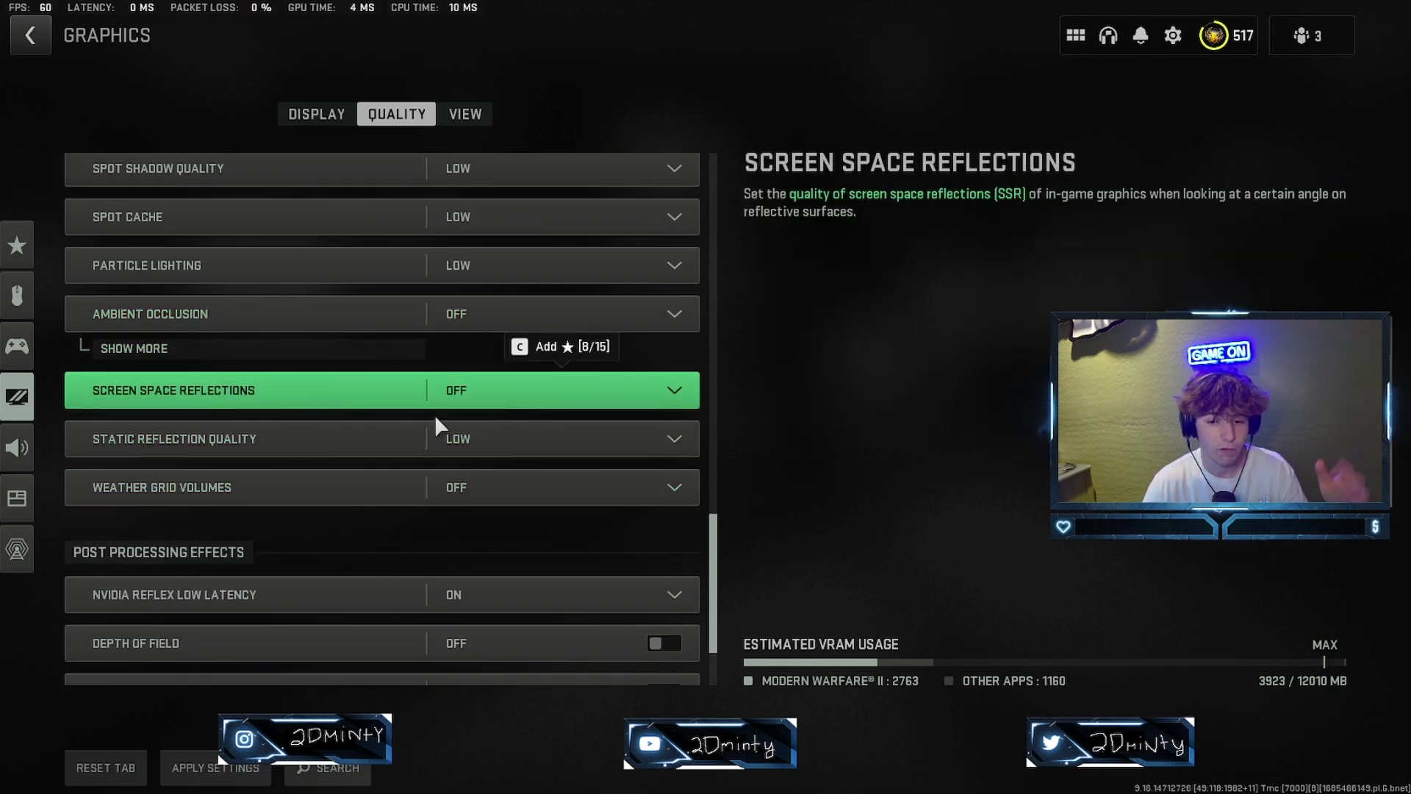
scroll(617, 451, down, 2)
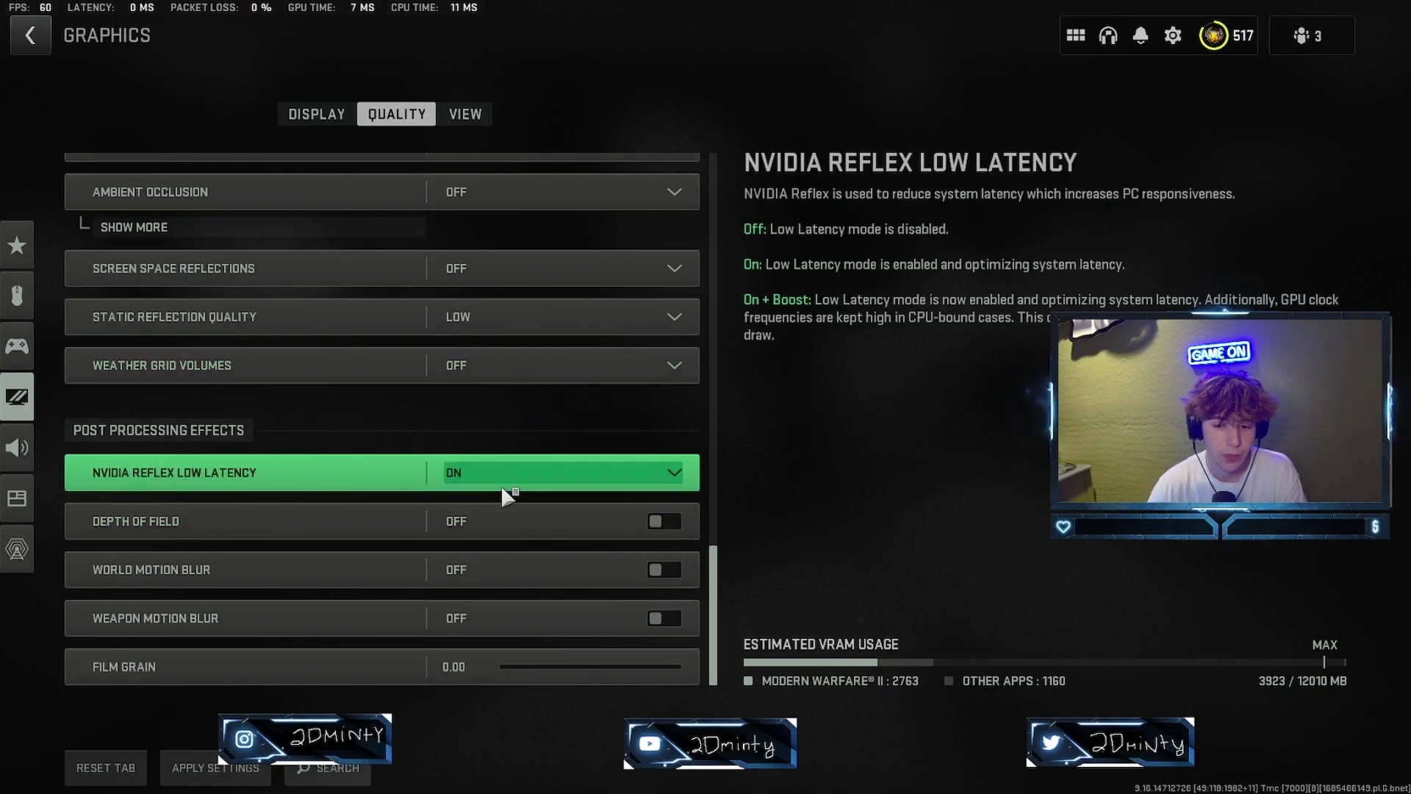
click(586, 479)
click(547, 577)
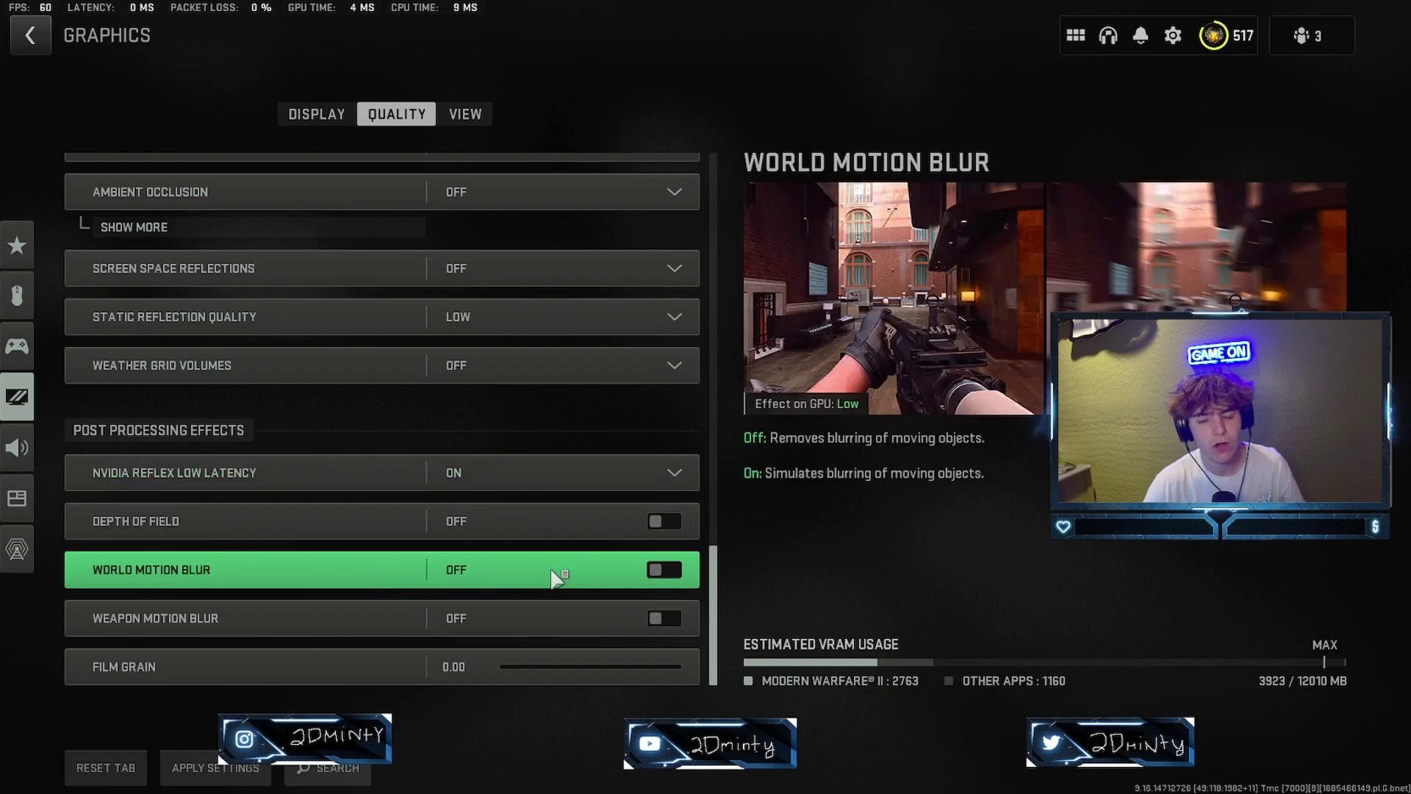
click(623, 473)
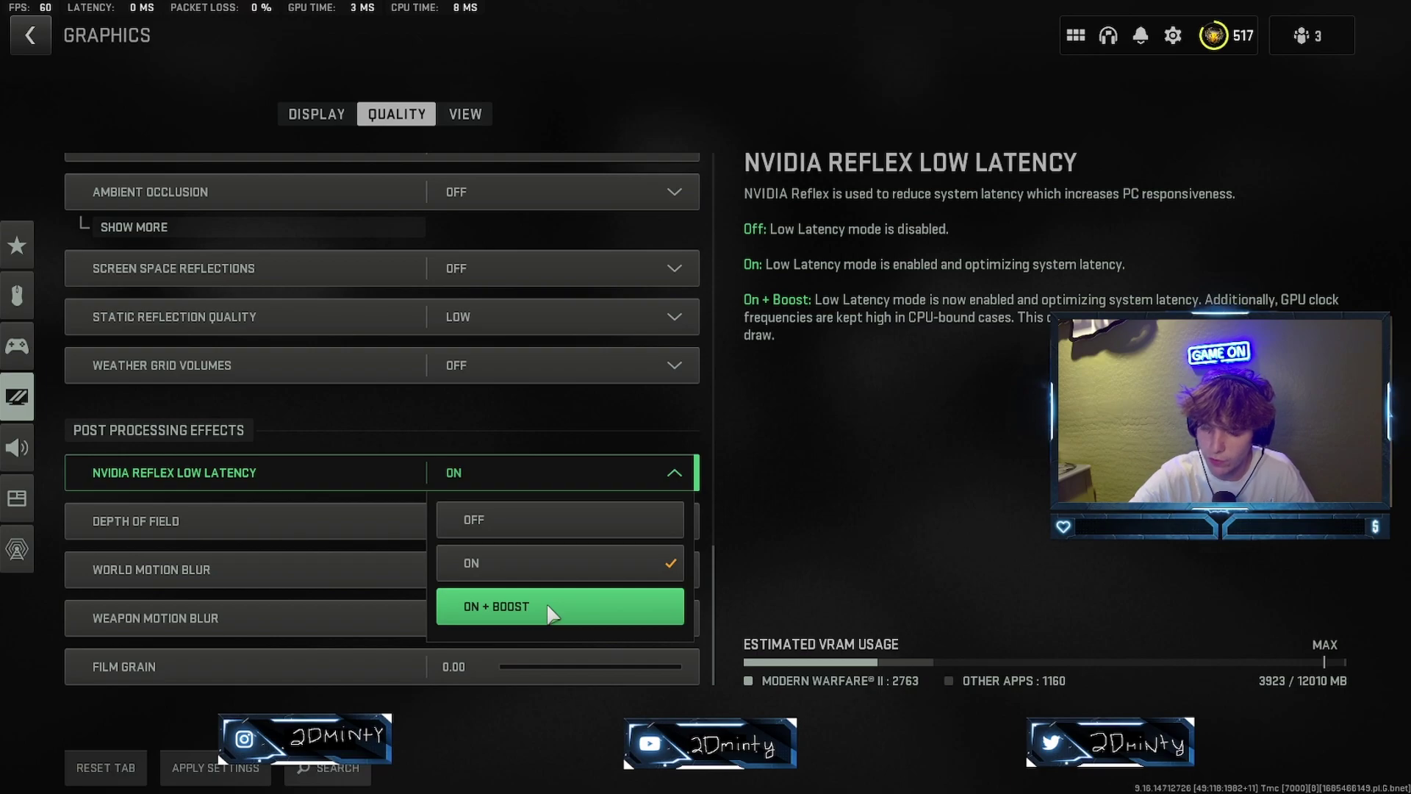
click(550, 609)
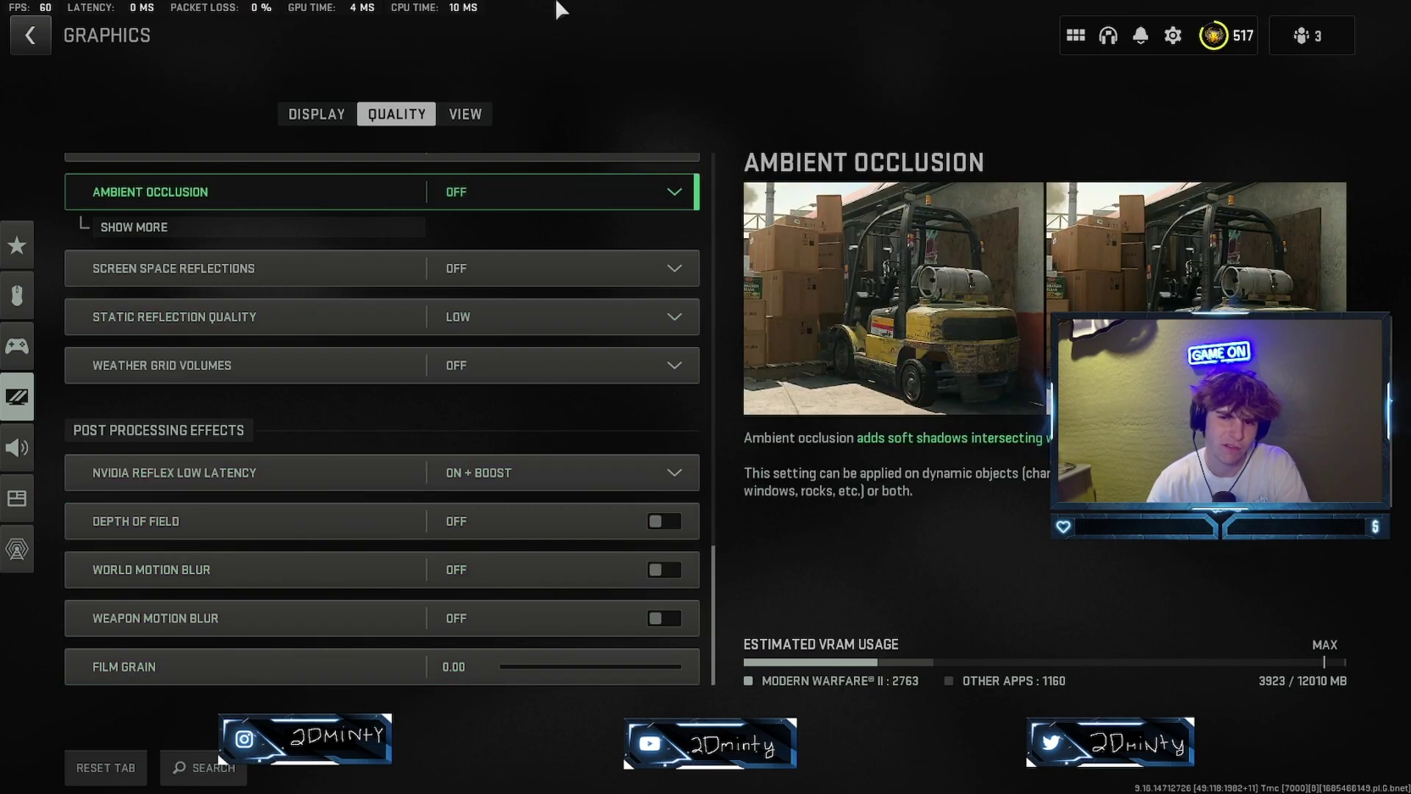
Review the field of view and camera settings in the graphics view options, and return to the lobby
click(465, 114)
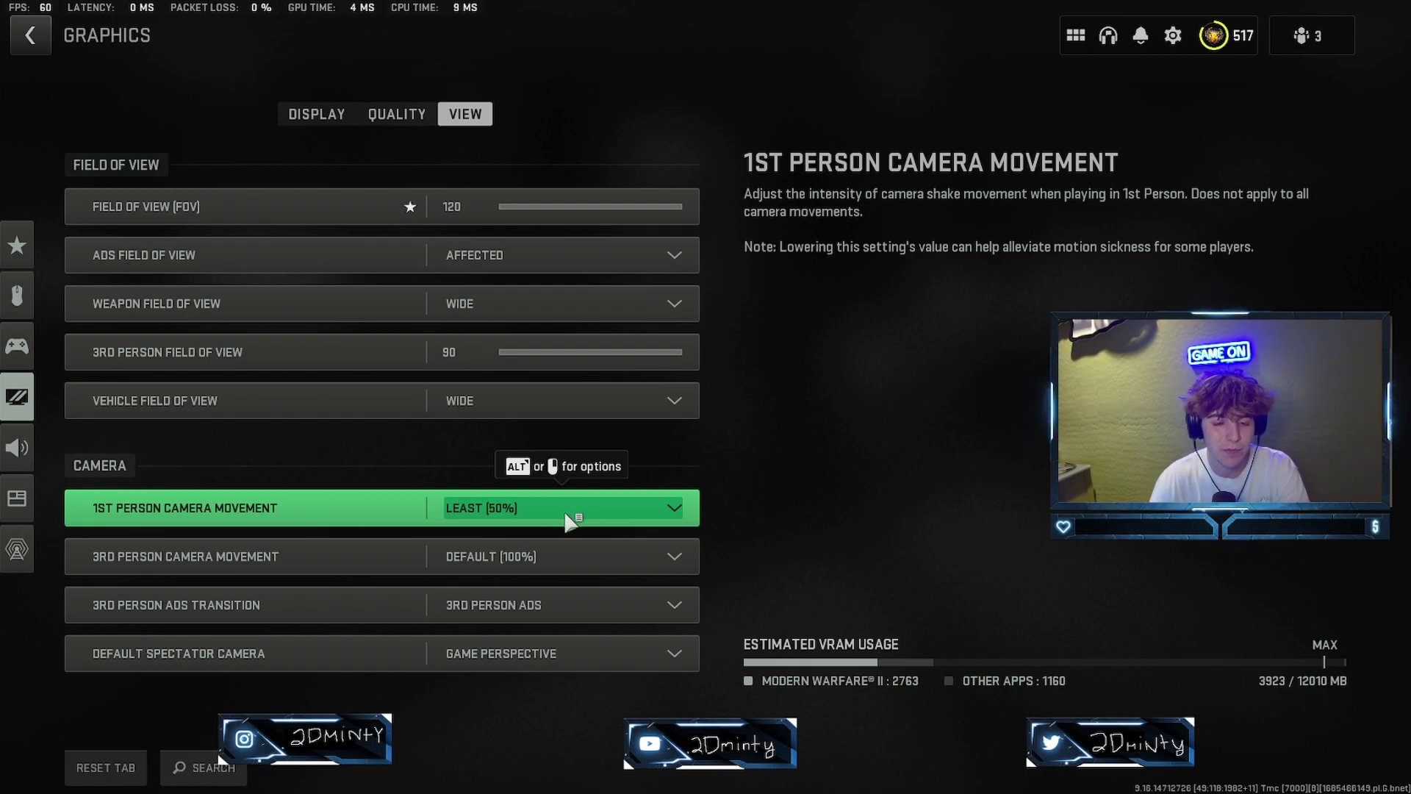
key(Escape)
key(Escape)
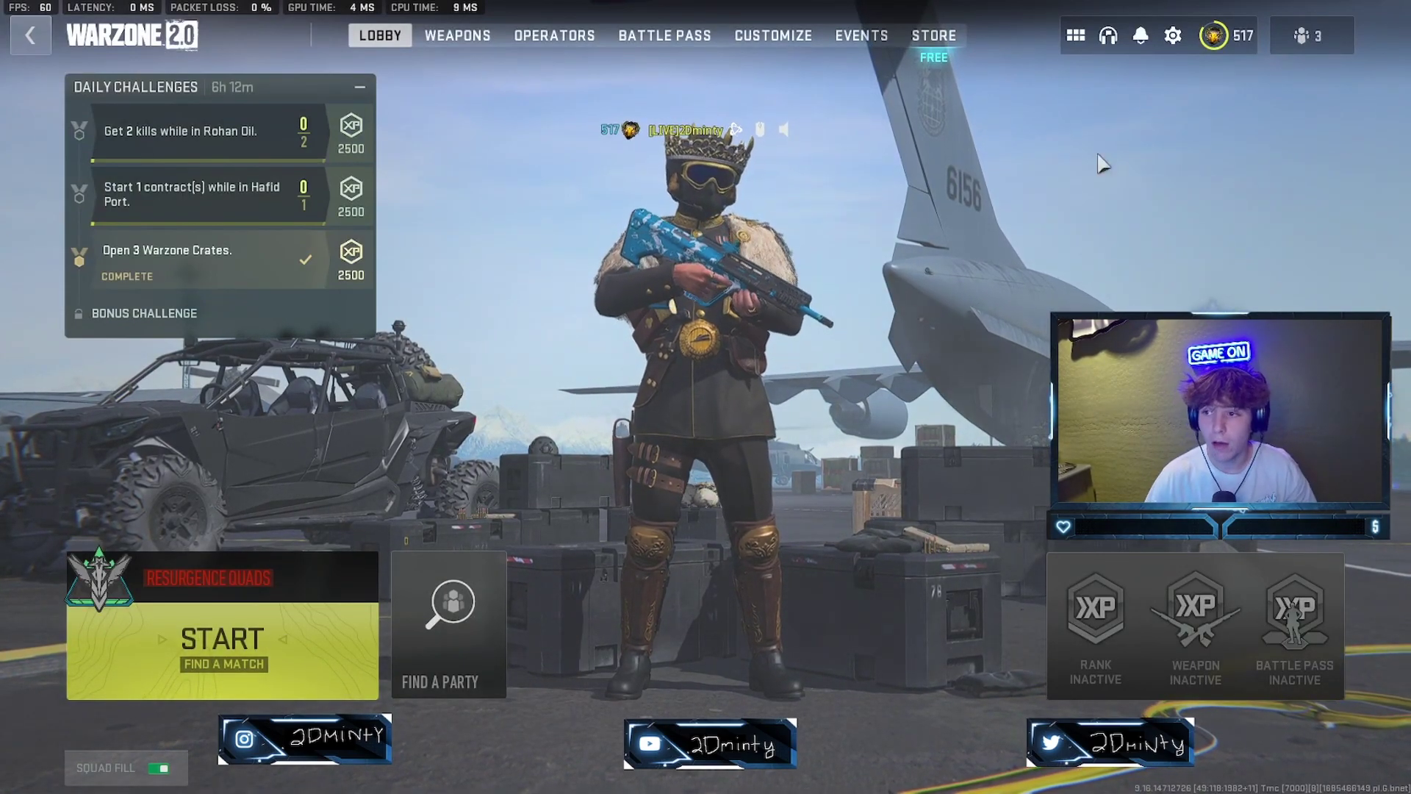
Review the color filter settings and interface element colors in the interface's Color Customization, and return to the lobby
key(Escape)
click(1014, 470)
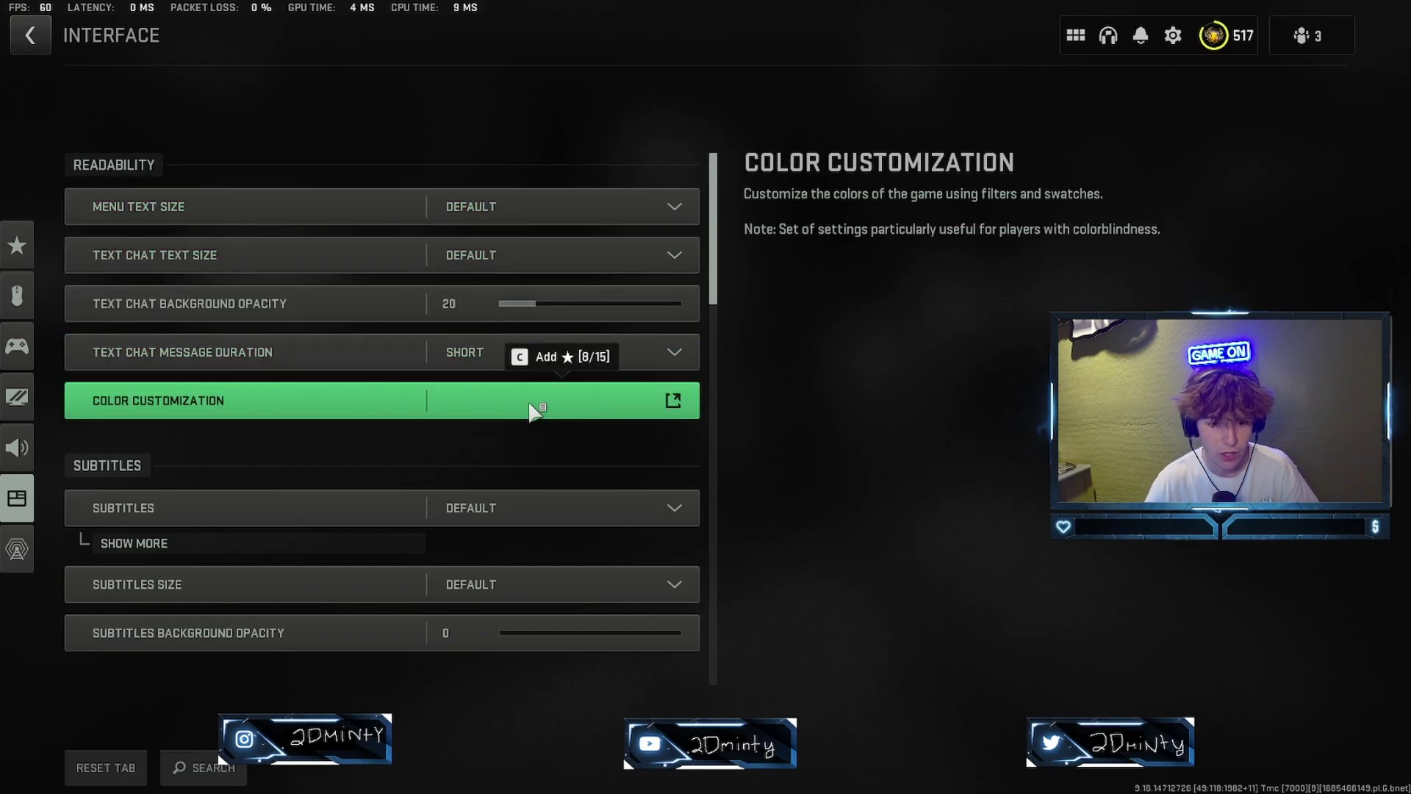
click(536, 410)
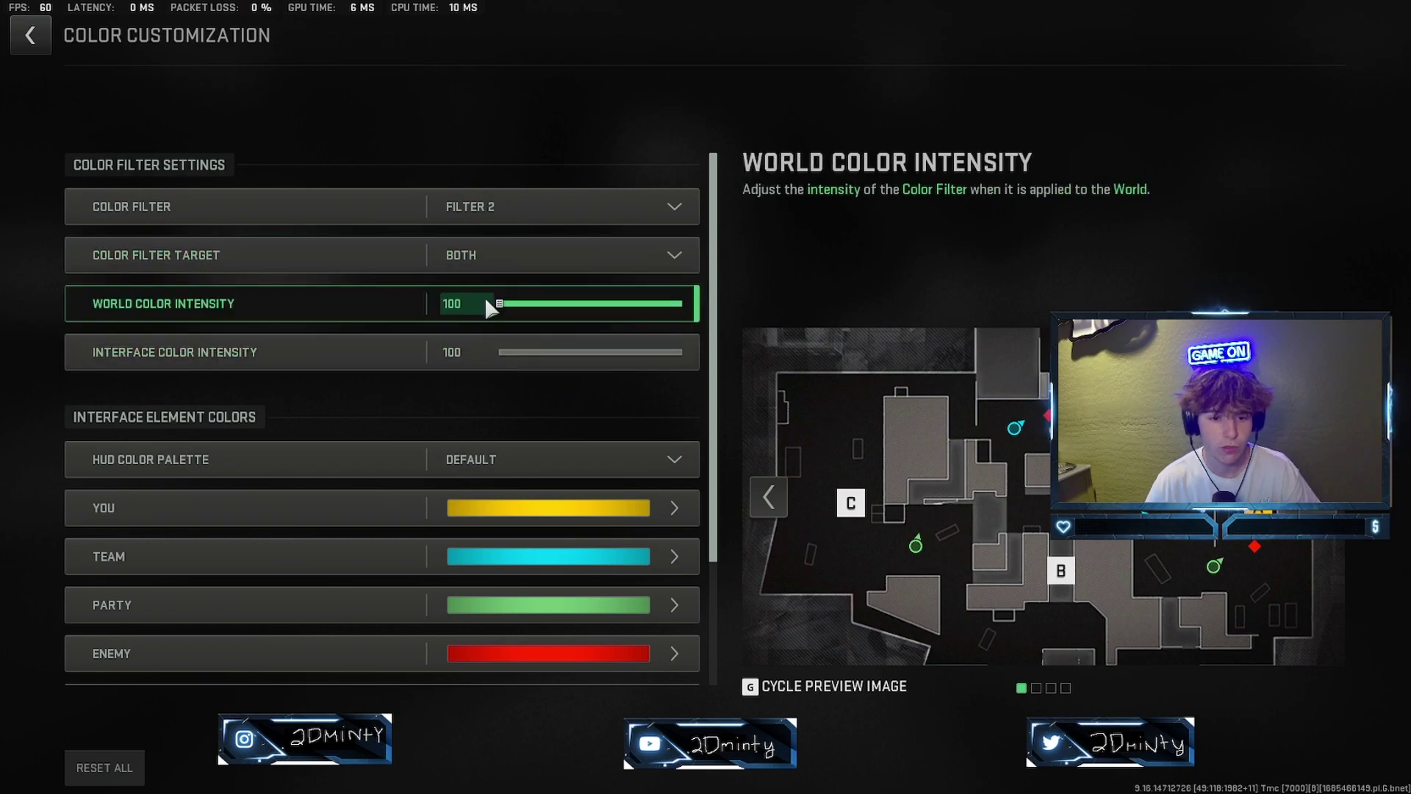
click(602, 520)
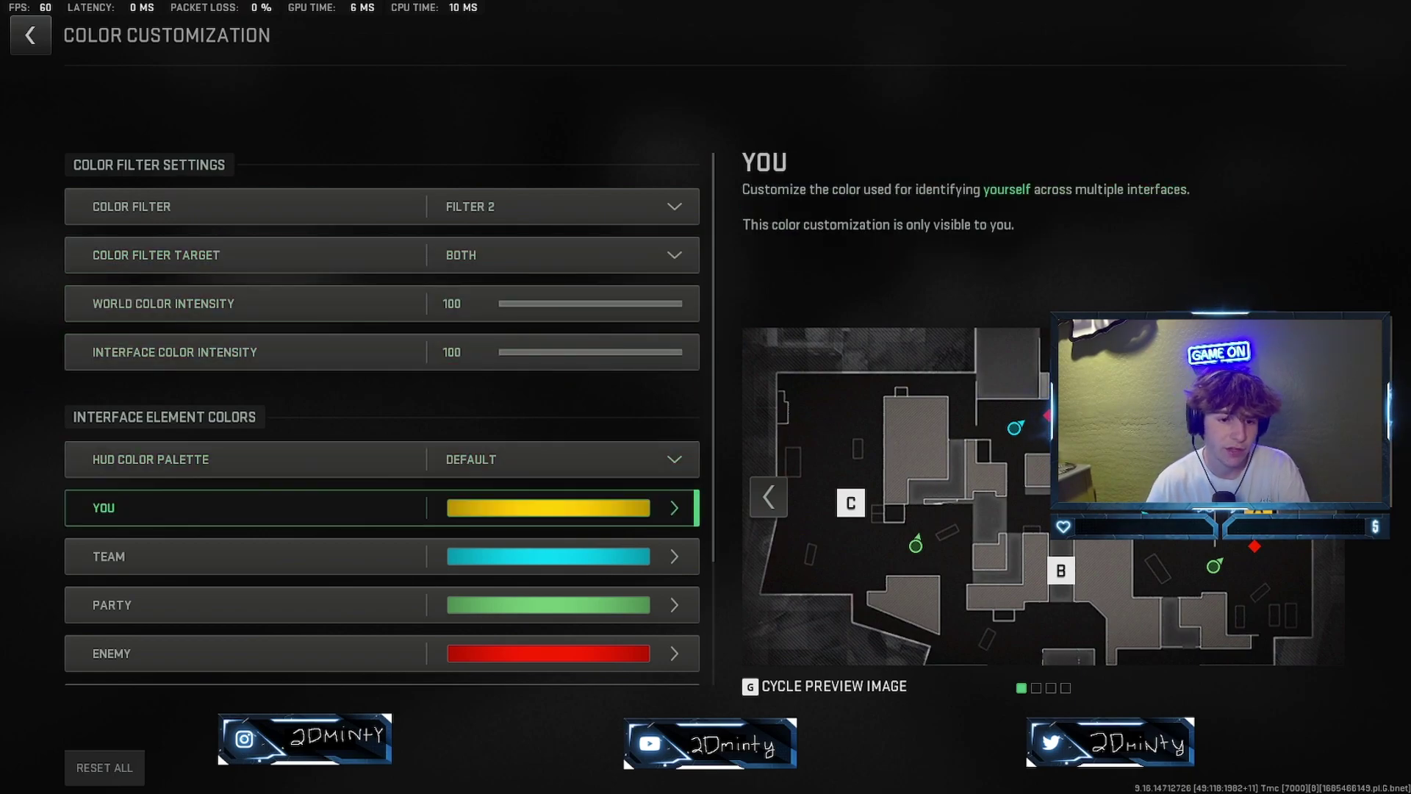
key(Escape)
key(Escape)
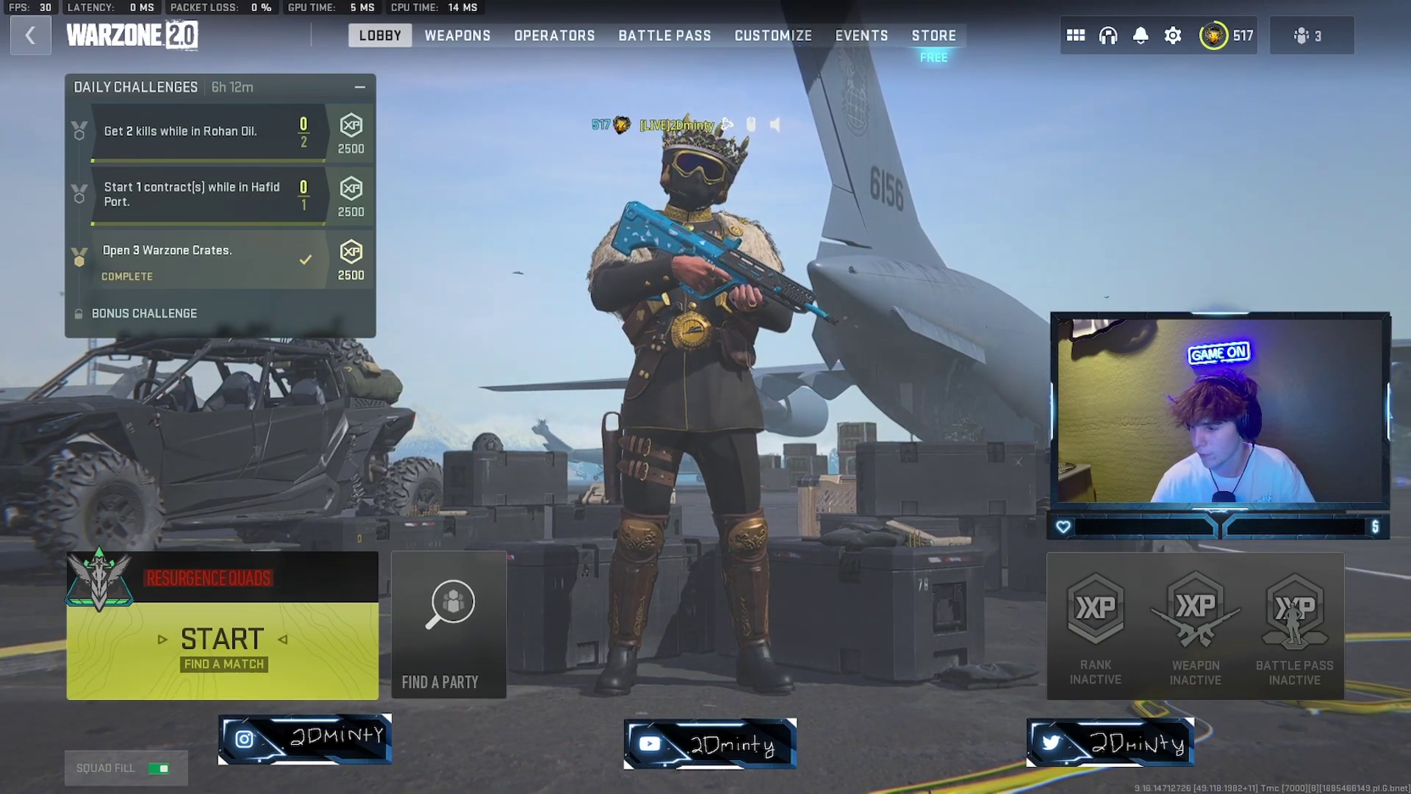
Switch to the NVIDIA Control Panel and check the global 3D settings, including the CUDA - GPUs option
key(alt+Tab)
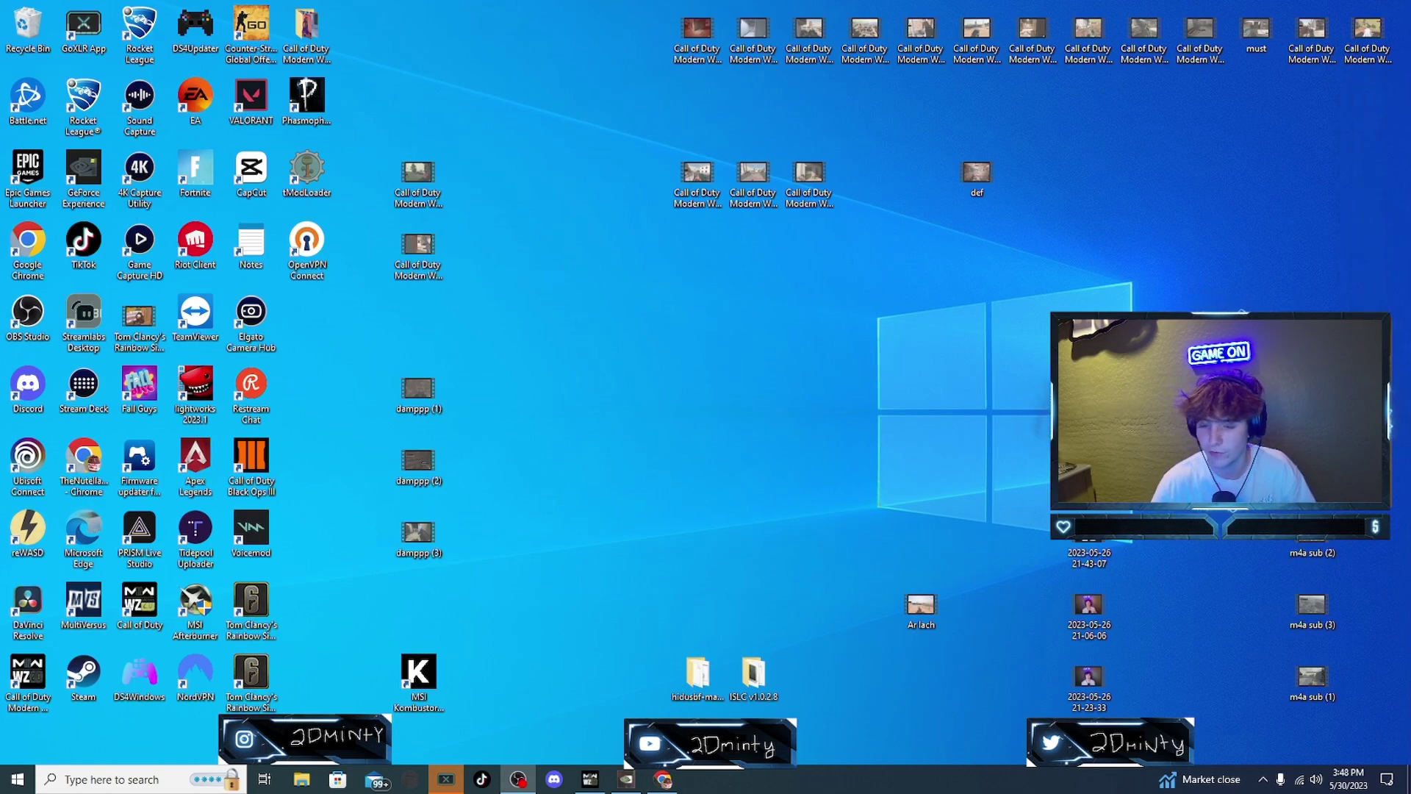
key(alt+Tab)
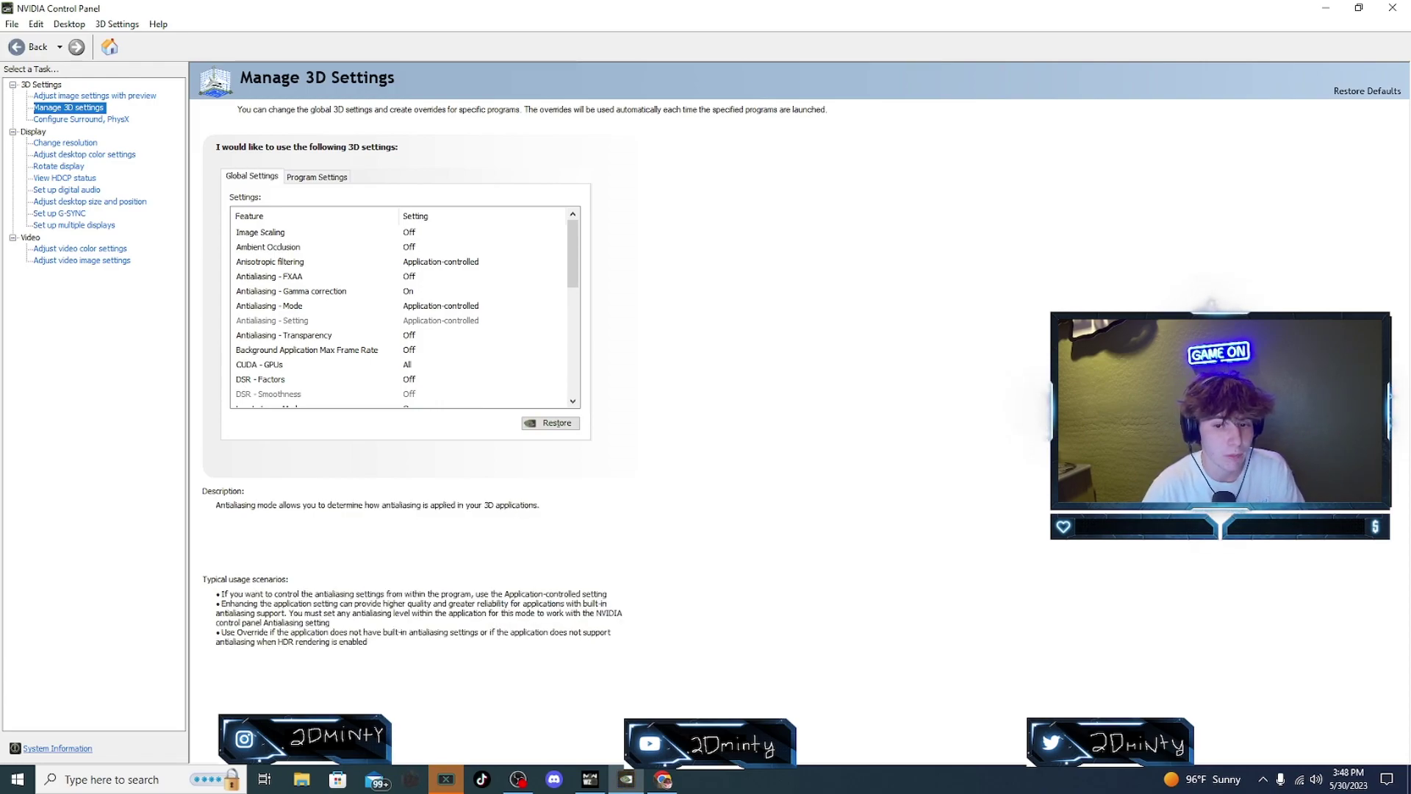
scroll(400, 309, down, 2)
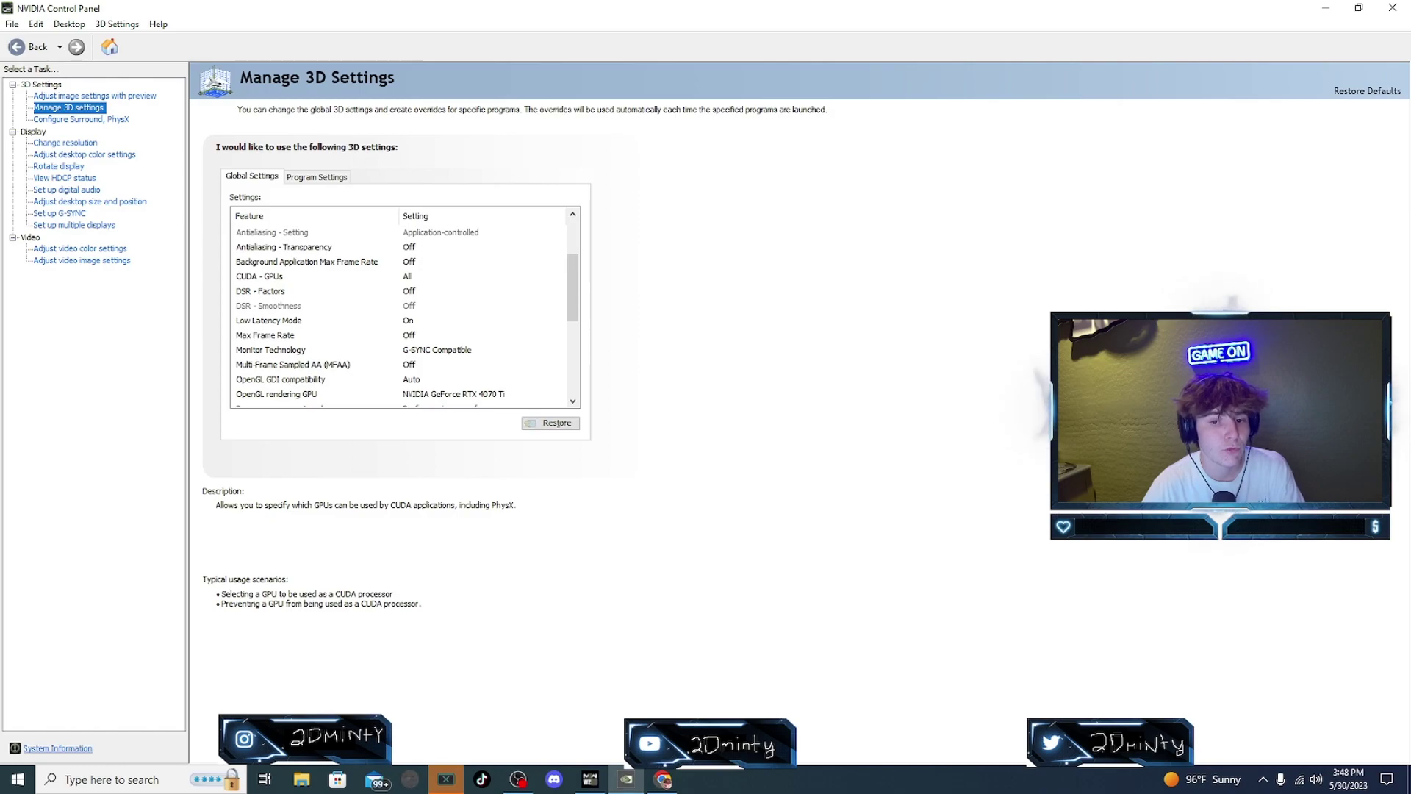
click(441, 276)
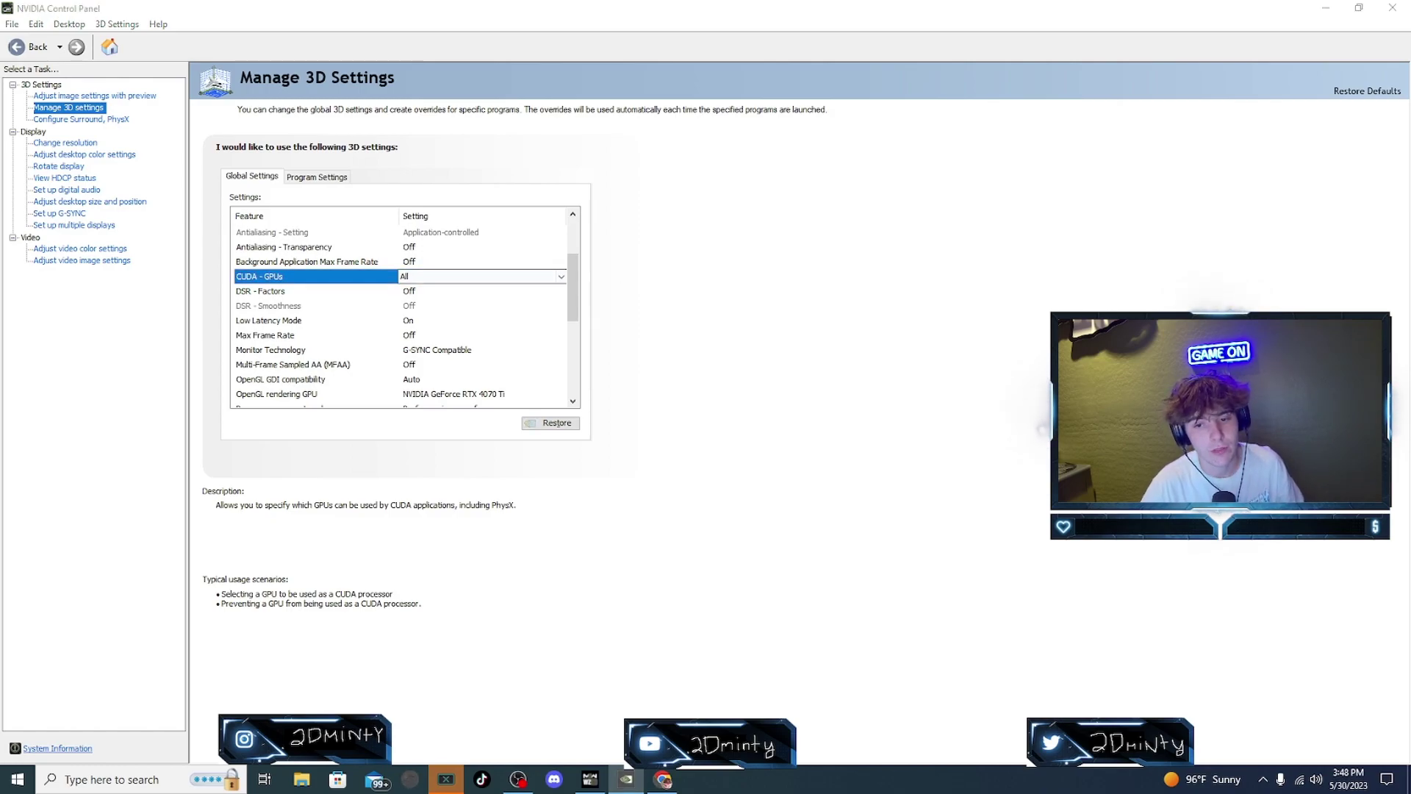
click(560, 277)
key(Escape)
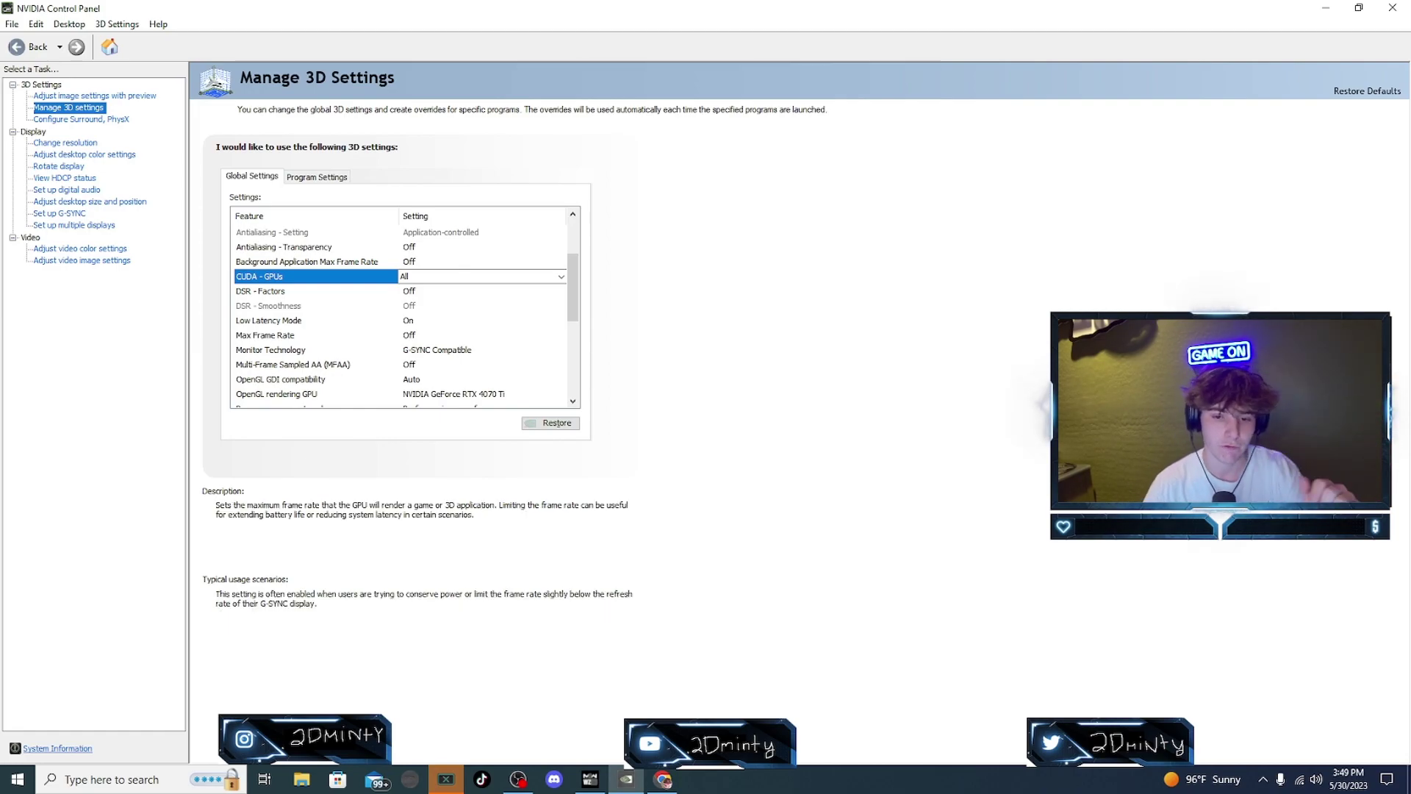
Select G-SYNC Compatible as the Monitor Technology in the global 3D settings
scroll(400, 308, down, 2)
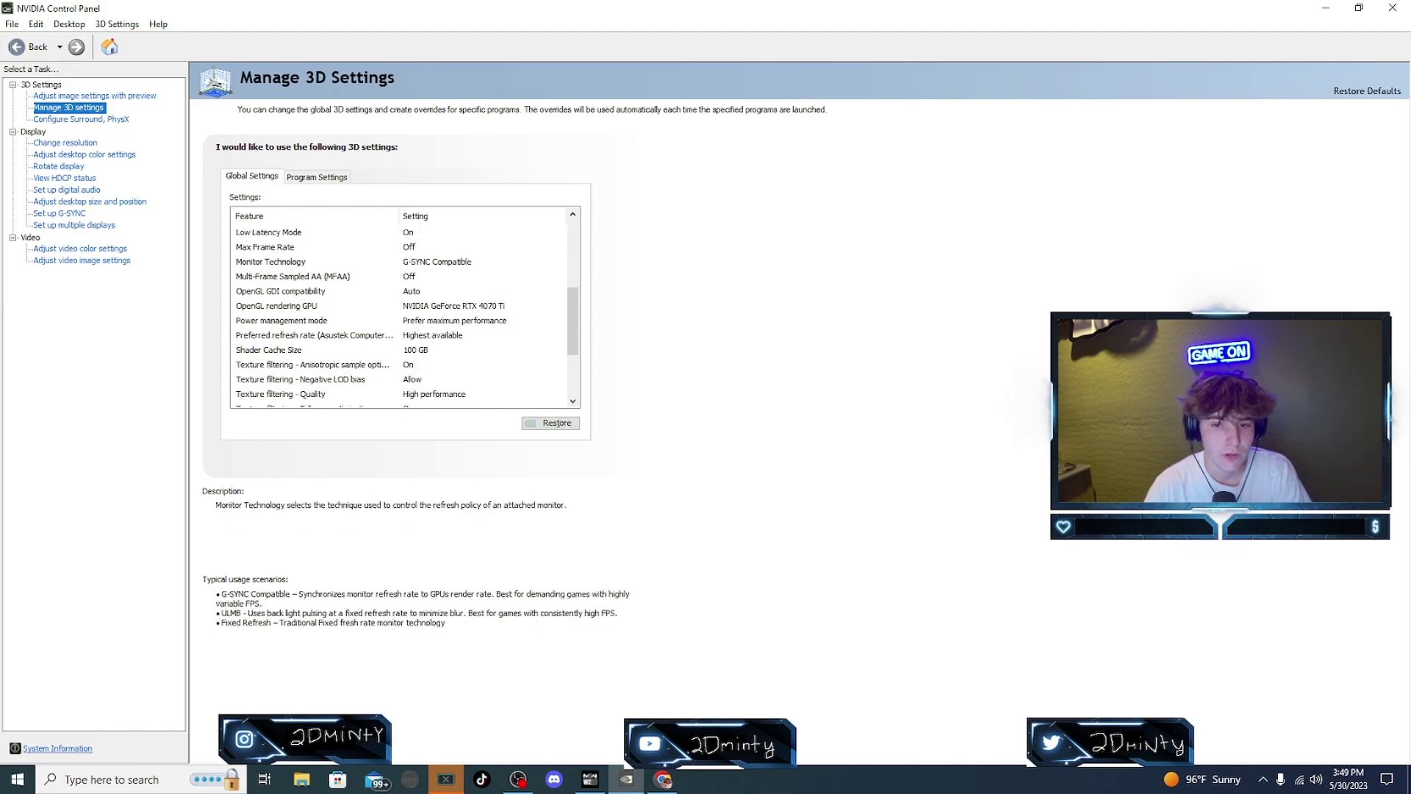
click(271, 262)
click(478, 262)
click(478, 262)
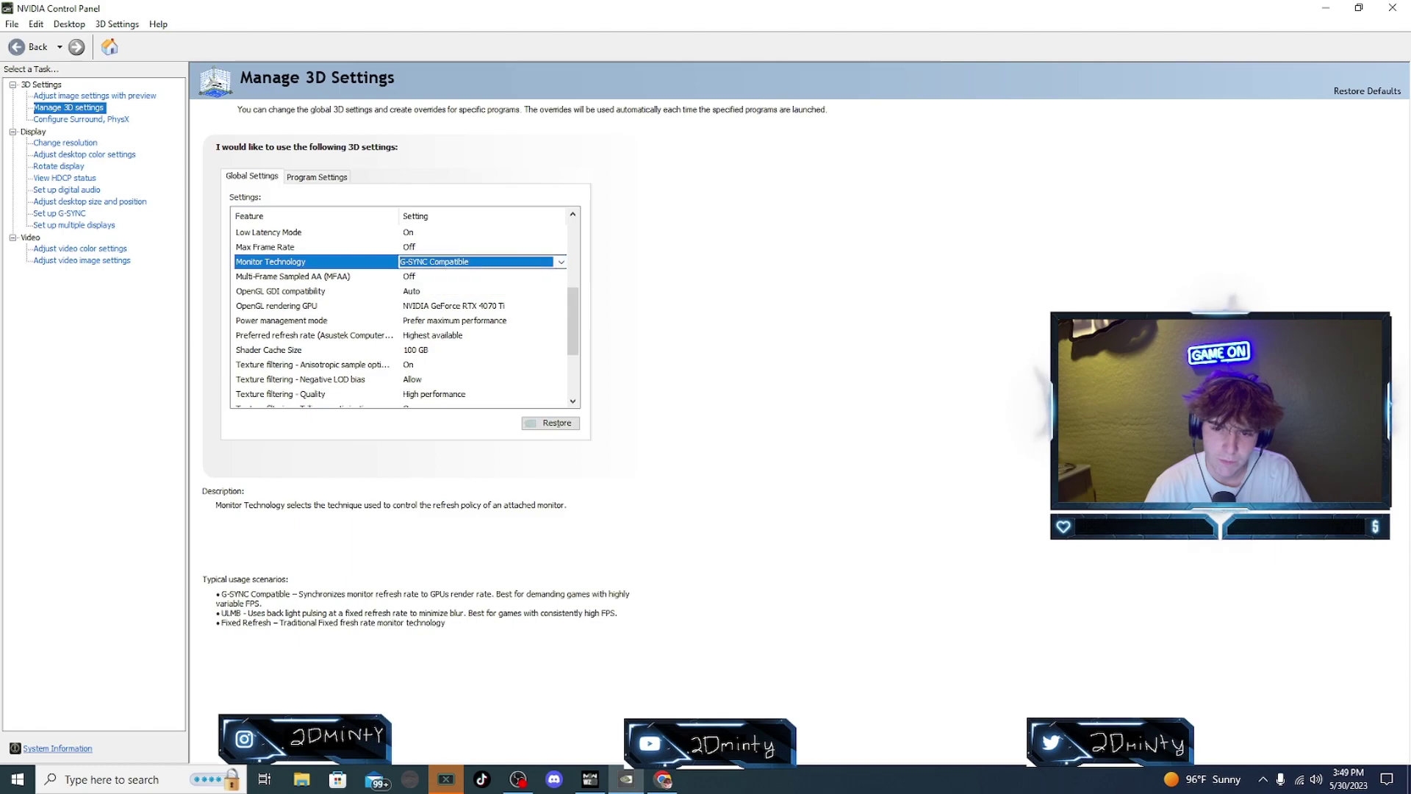
click(478, 261)
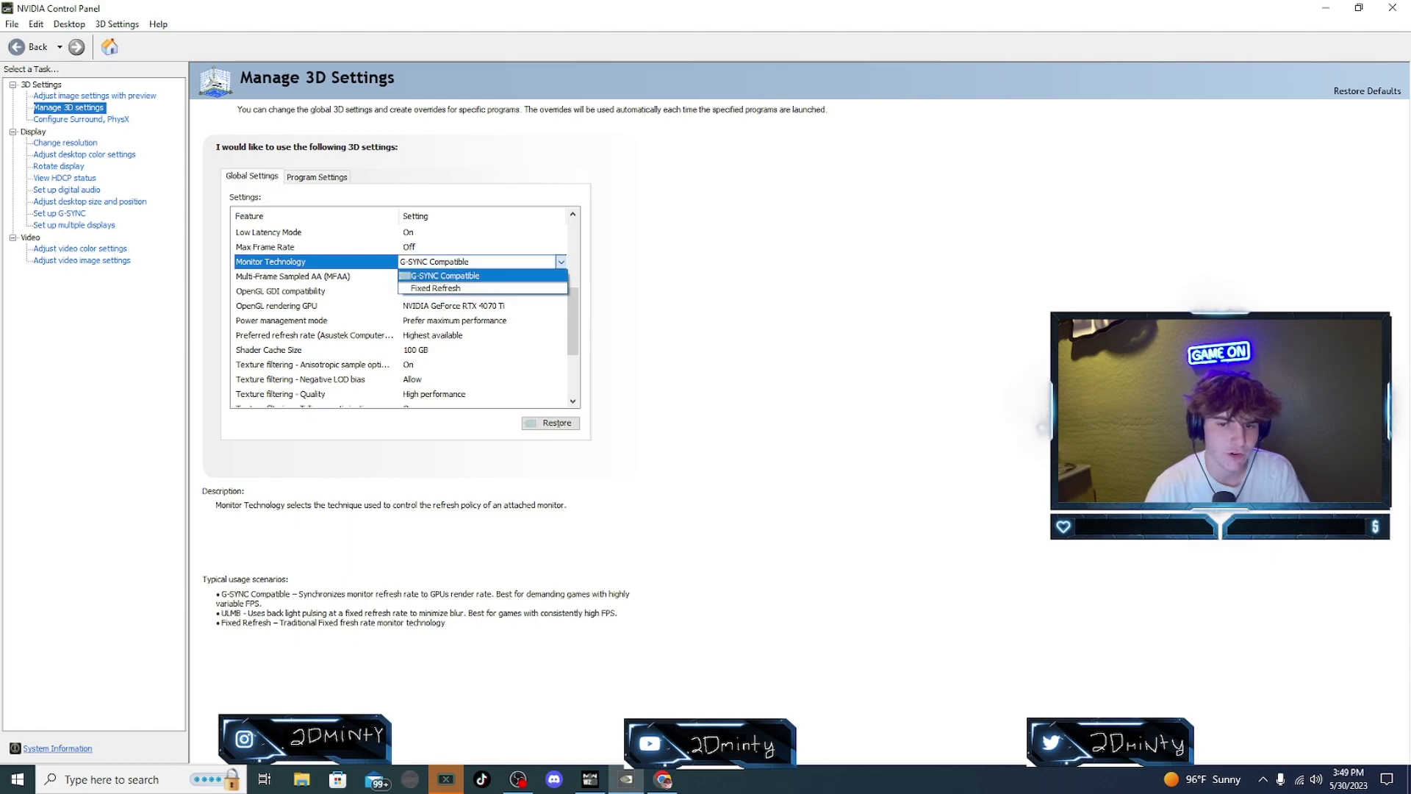
click(445, 276)
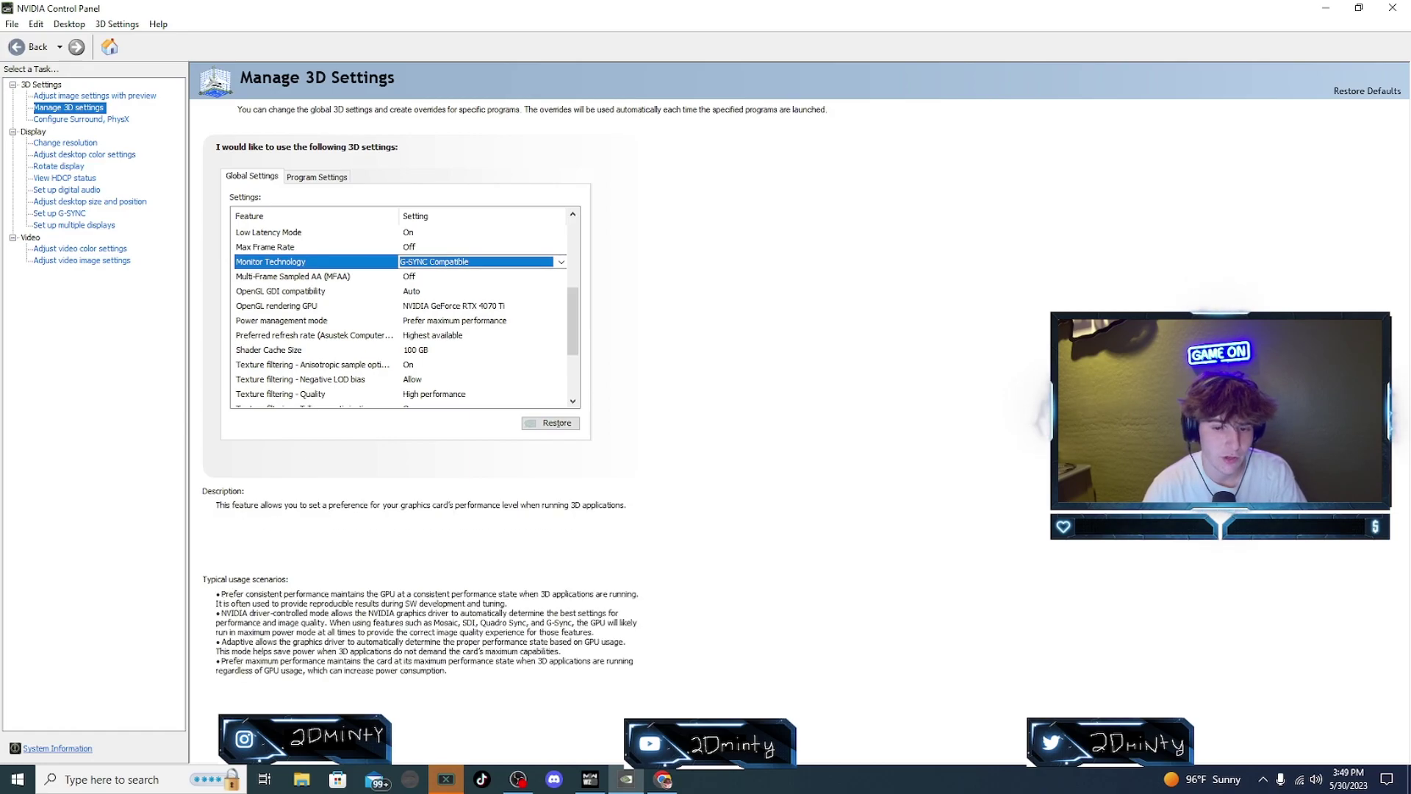
Set the Power management mode to Prefer maximum performance
scroll(316, 305, down, 1)
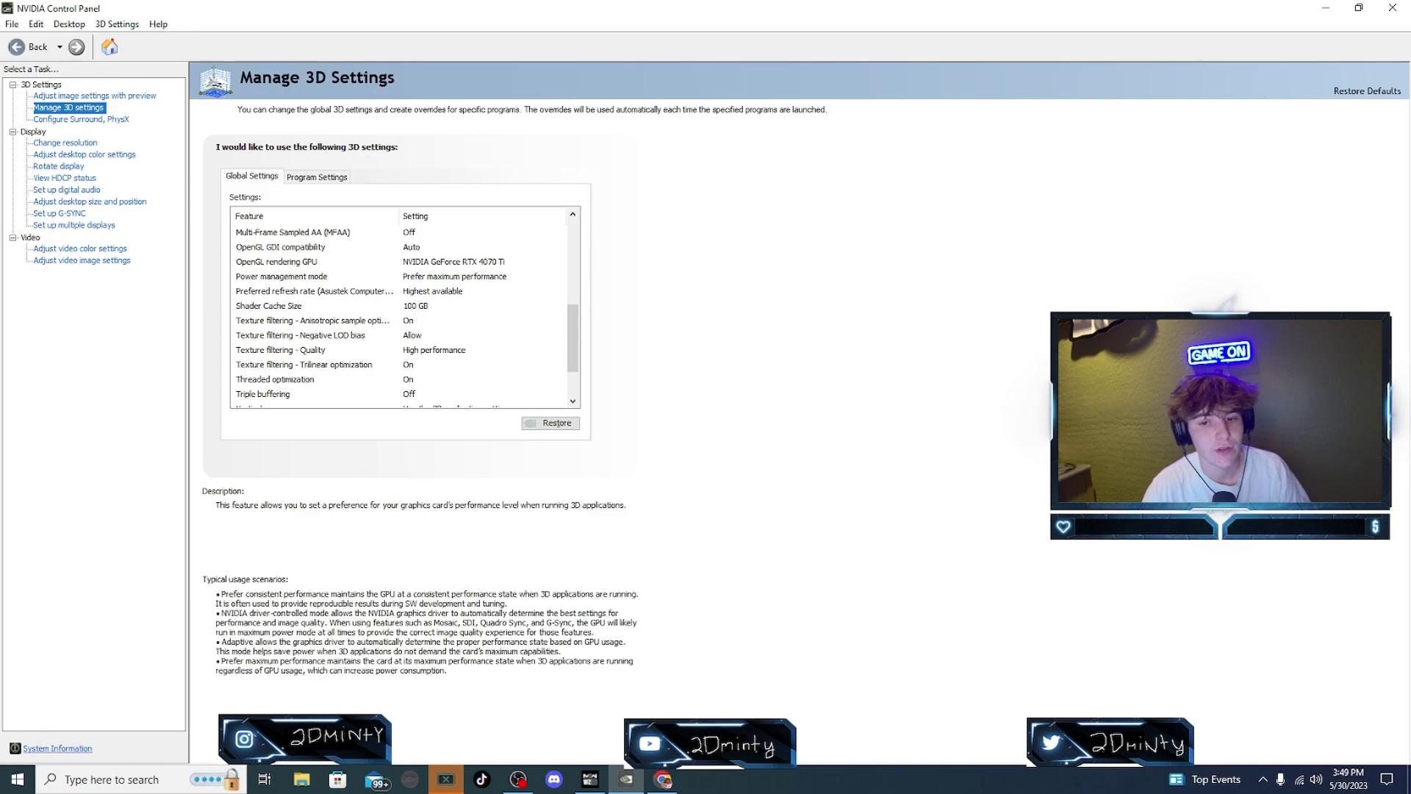
click(456, 276)
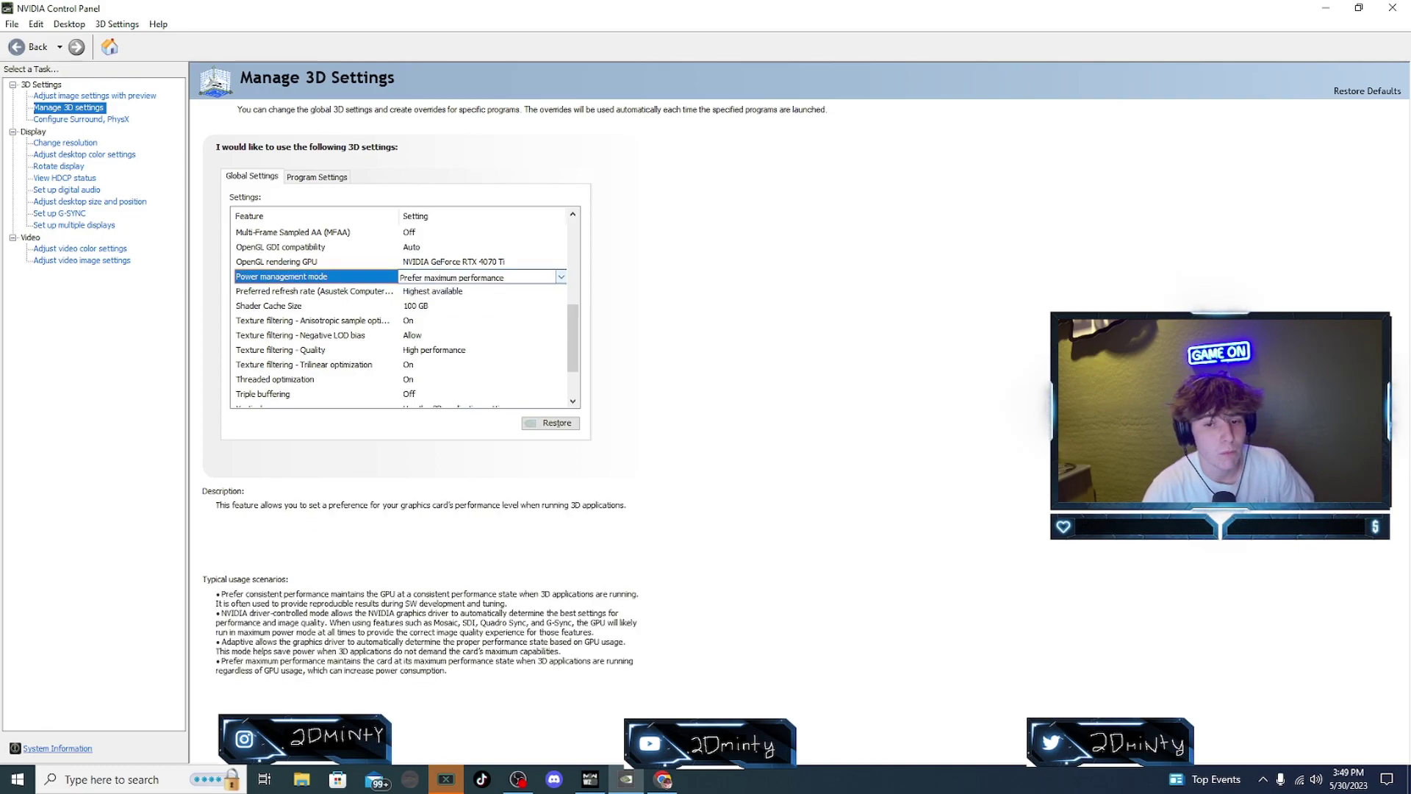
click(478, 277)
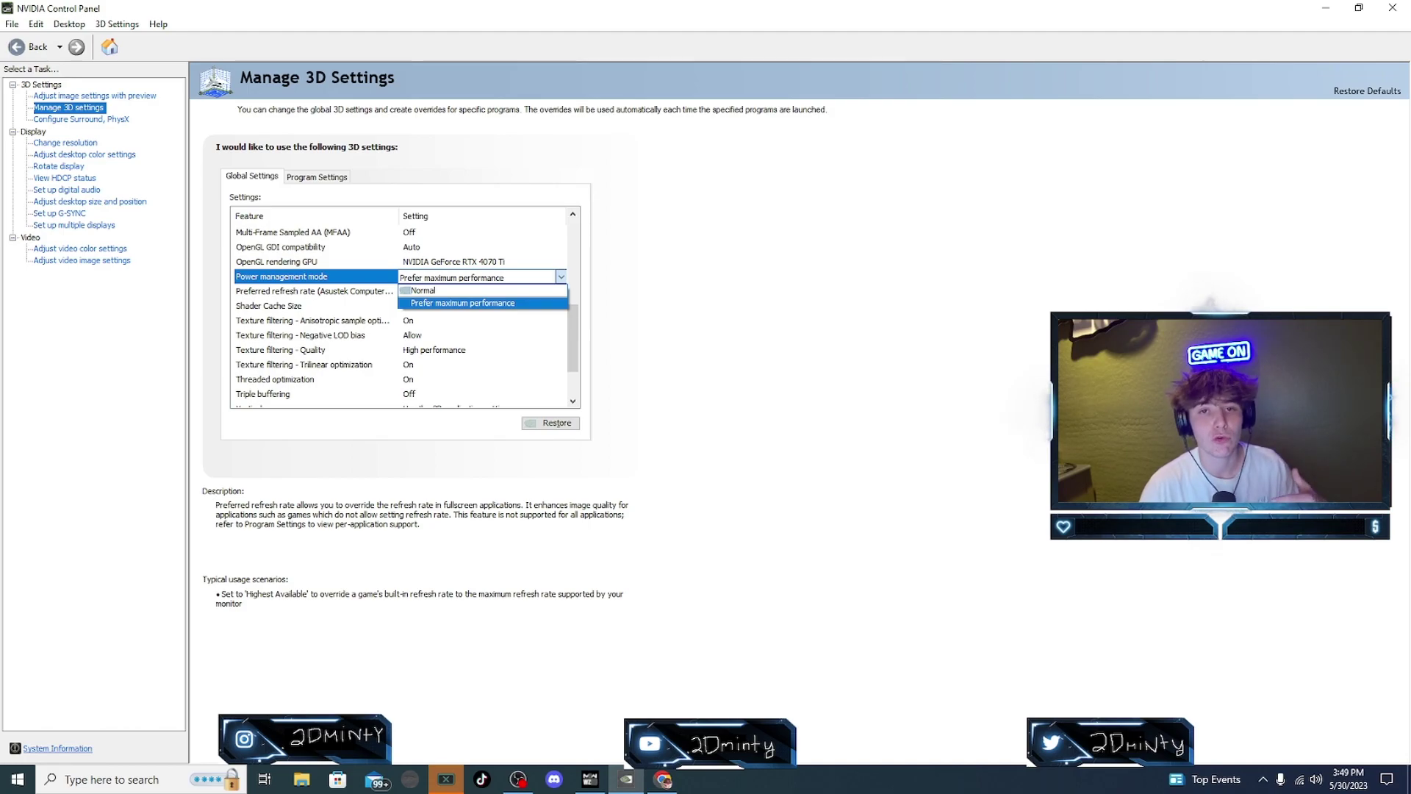
key(Return)
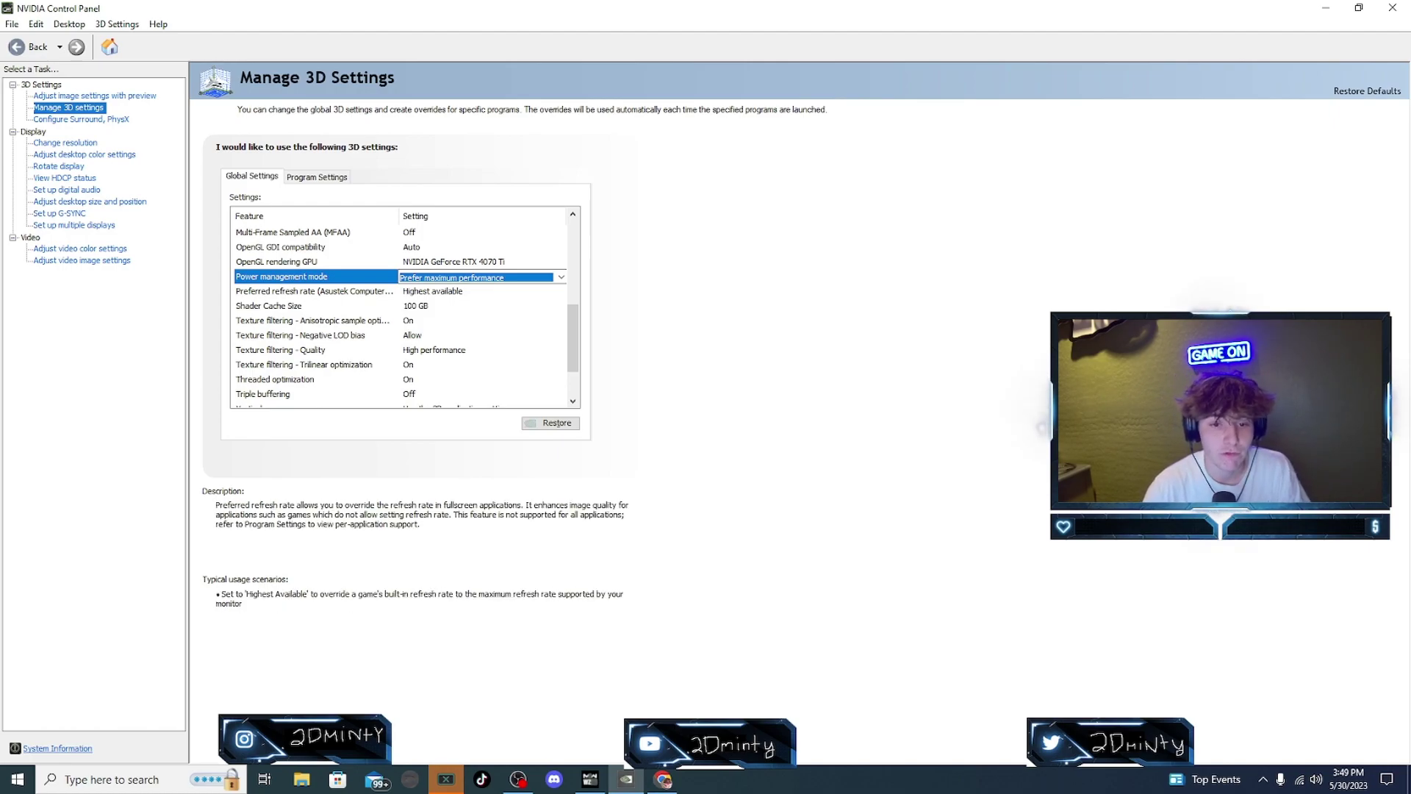
Set the monitor's Preferred refresh rate to Highest available
click(478, 291)
click(561, 291)
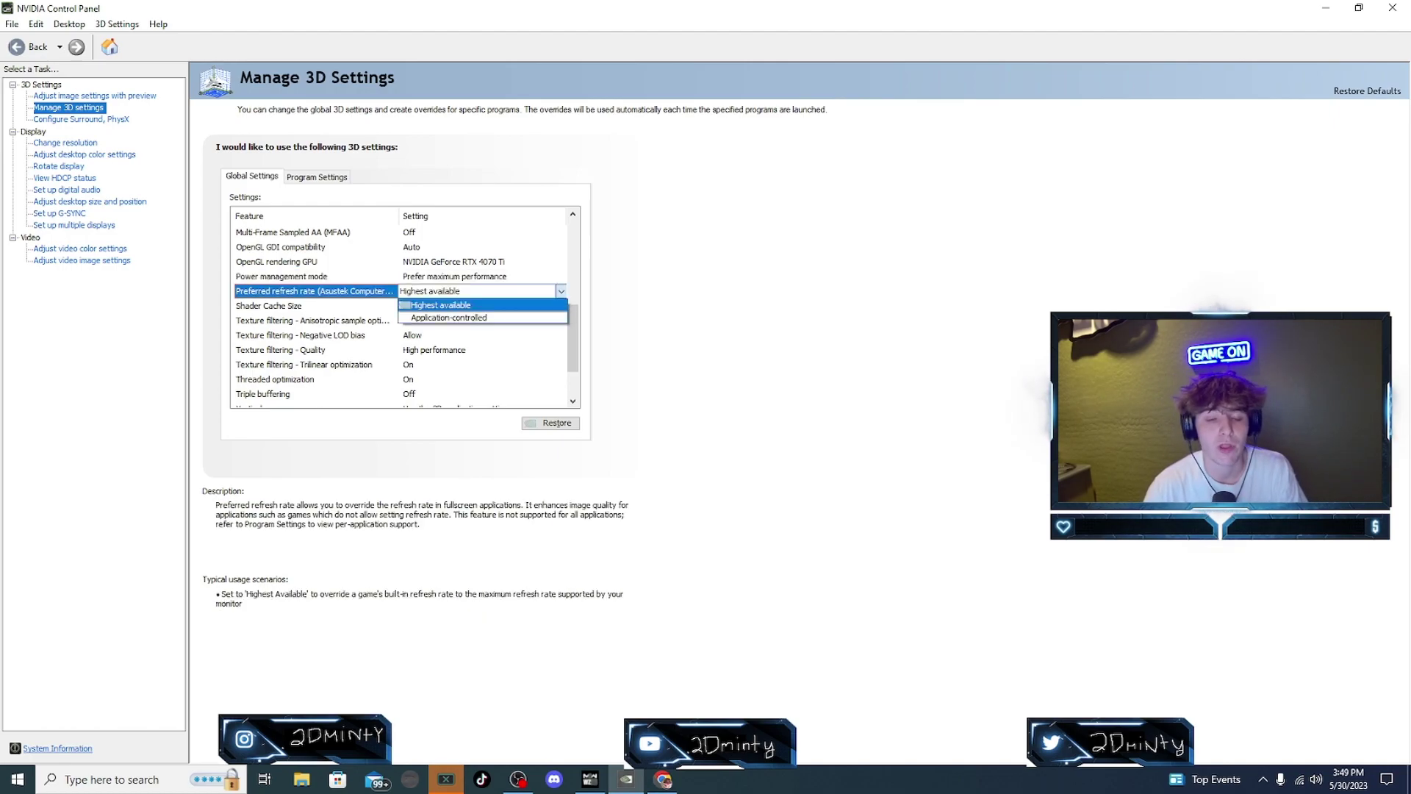
click(441, 304)
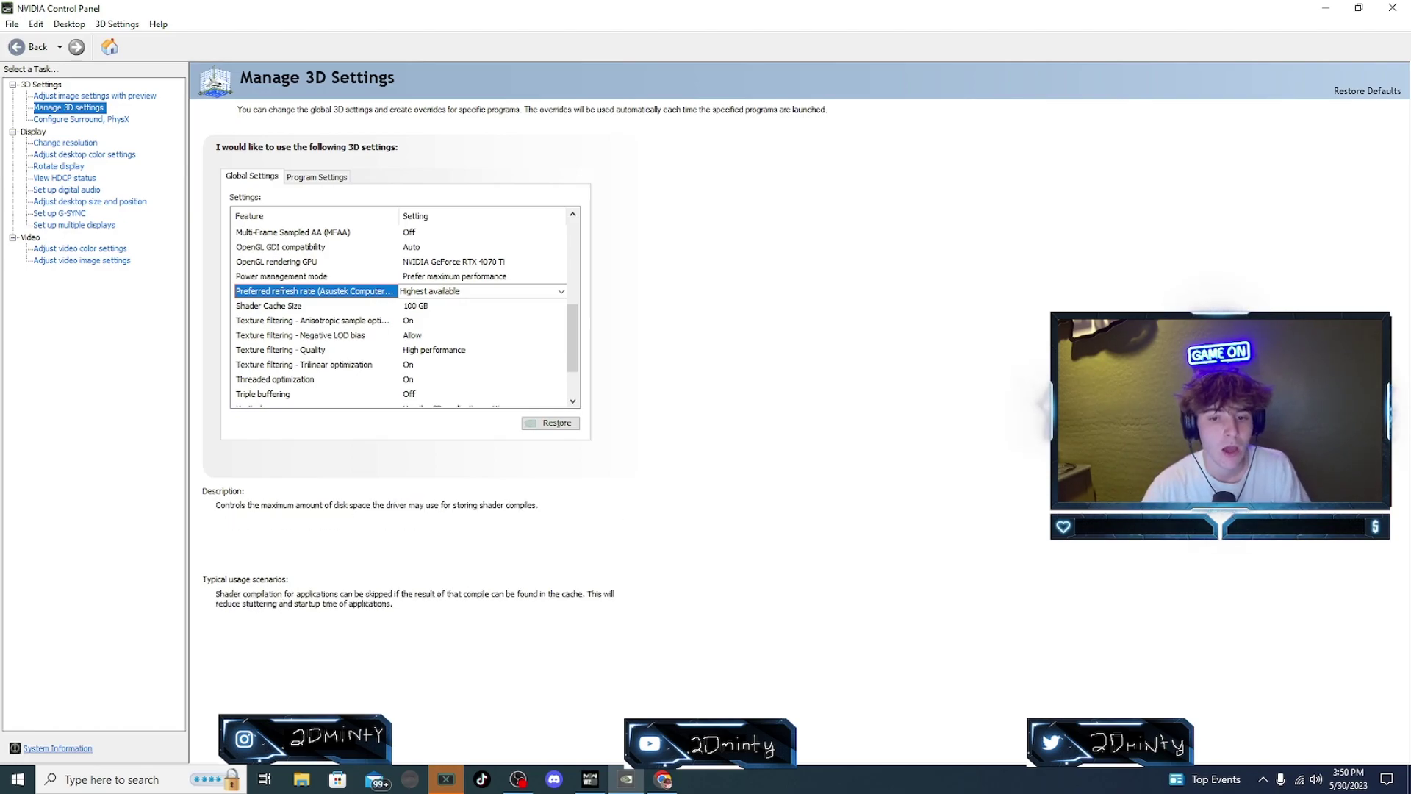
Set Virtual Reality pre-rendered frames to 1 and close the NVIDIA Control Panel
scroll(401, 309, down, 2)
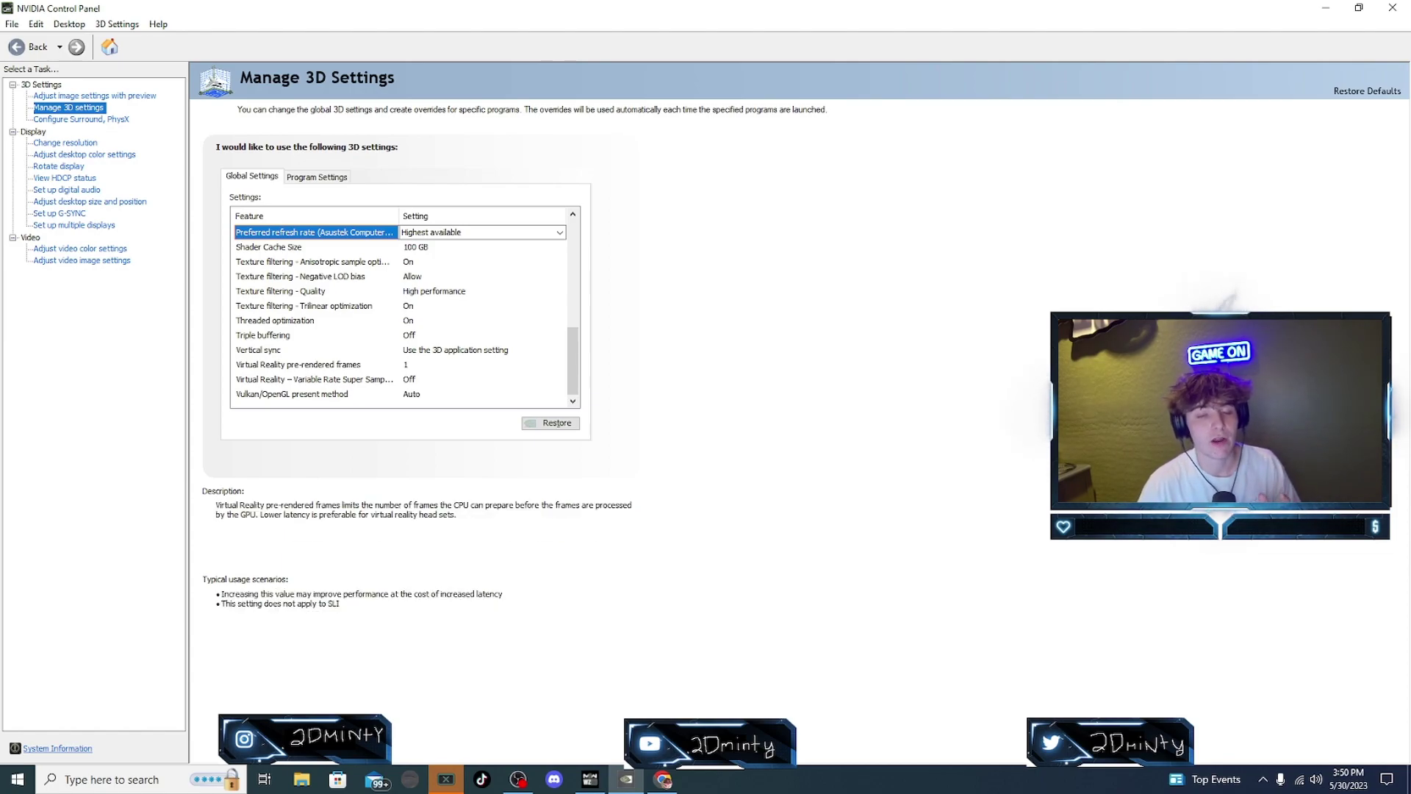
click(298, 365)
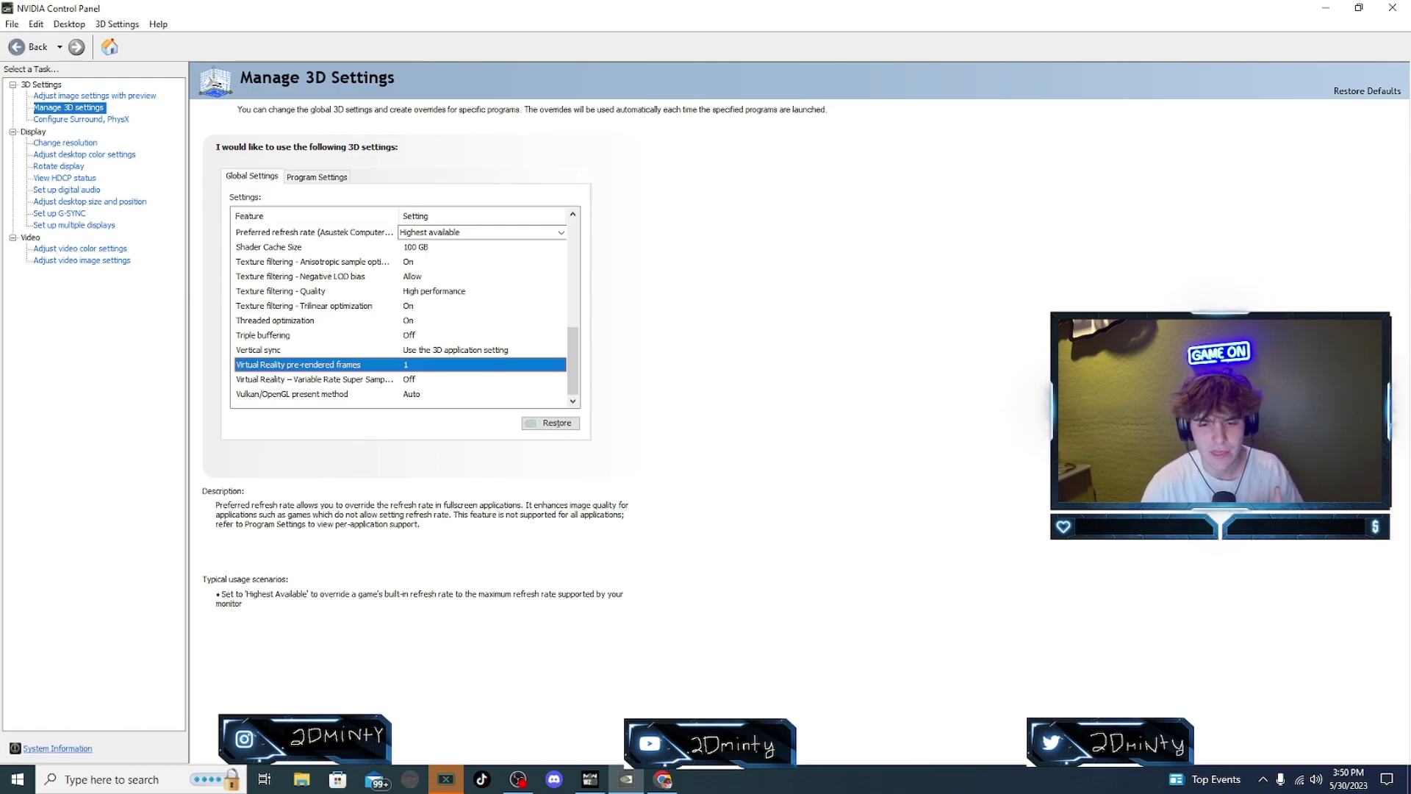
click(478, 364)
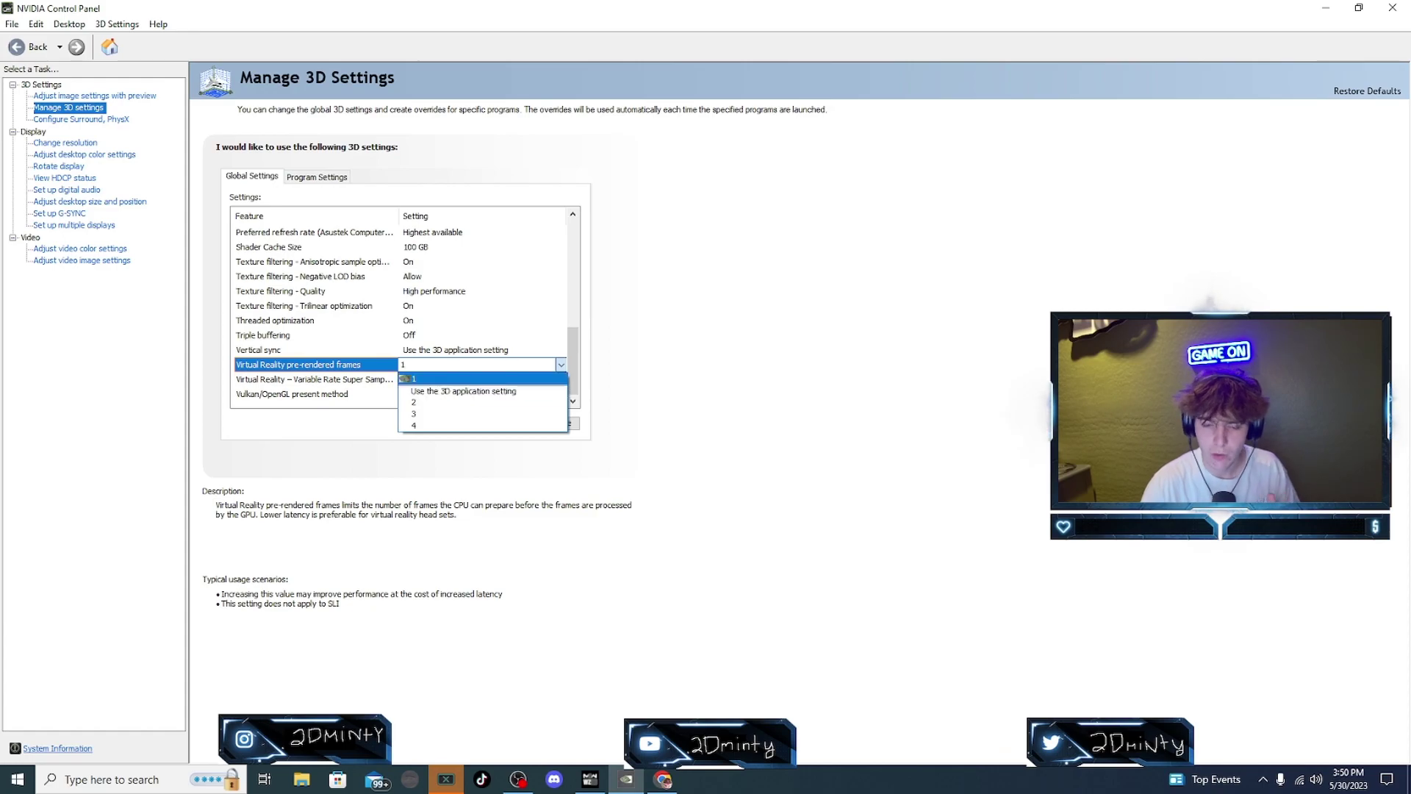
click(441, 379)
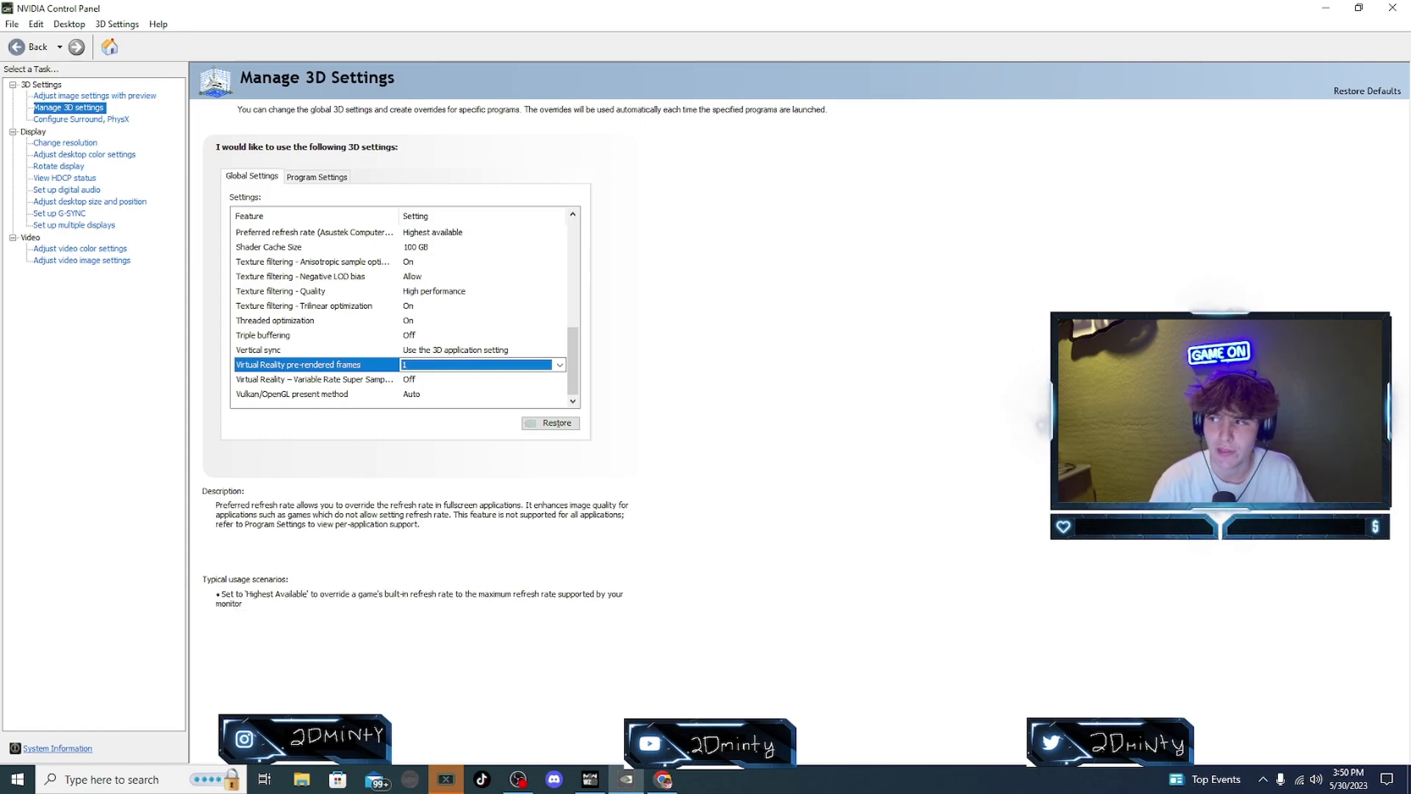
click(1392, 8)
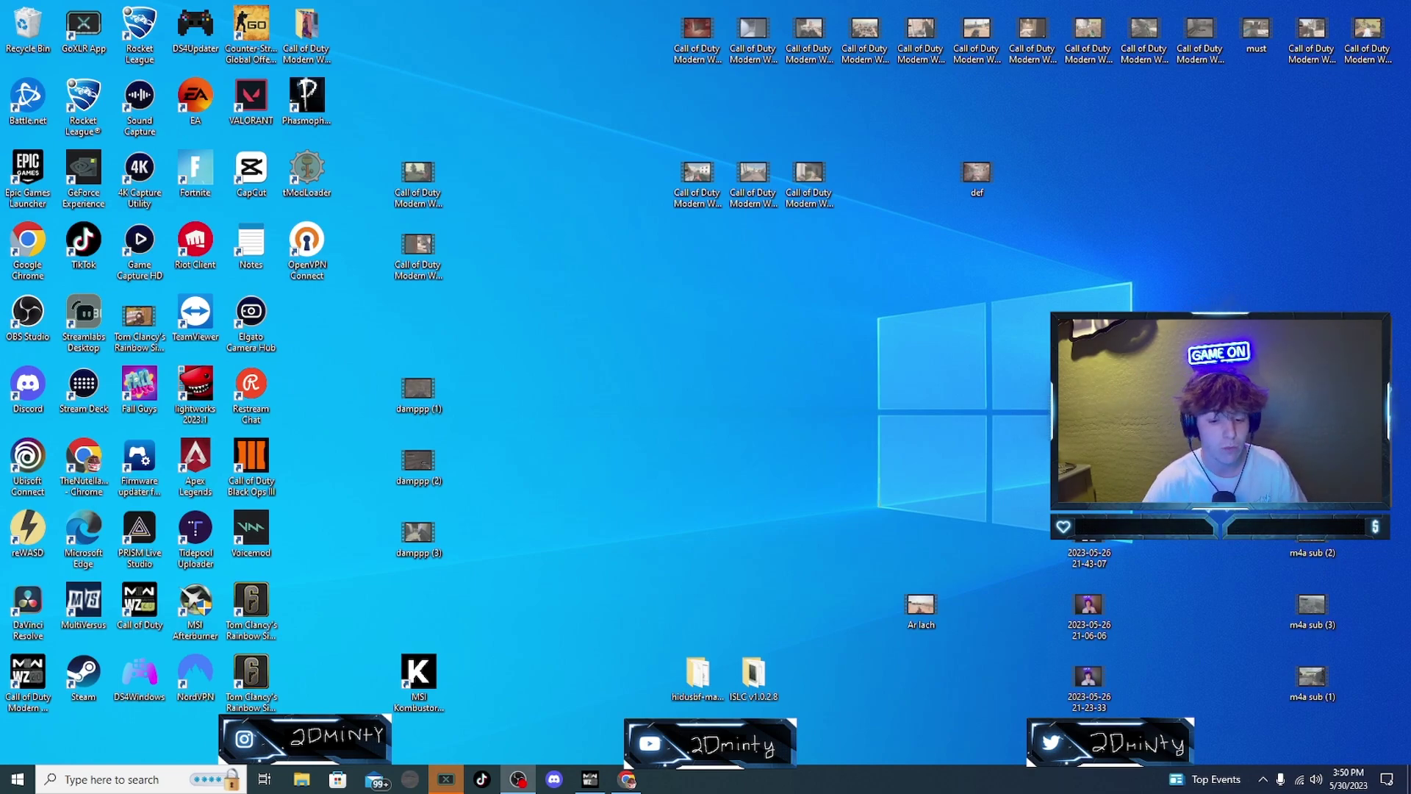
Open File Explorer in a maximized window and go to the players folder inside Documents > Call of Duty
click(302, 780)
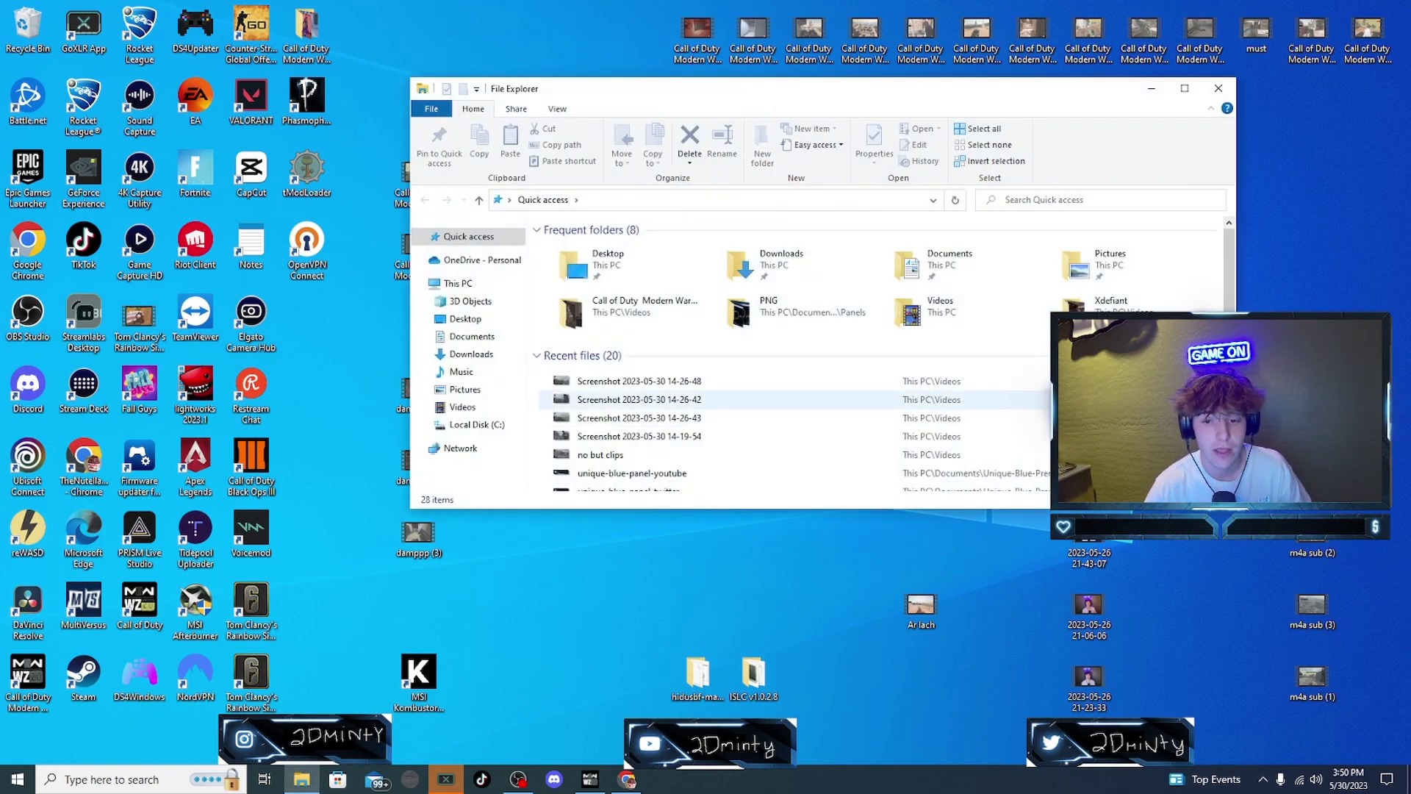
click(1185, 88)
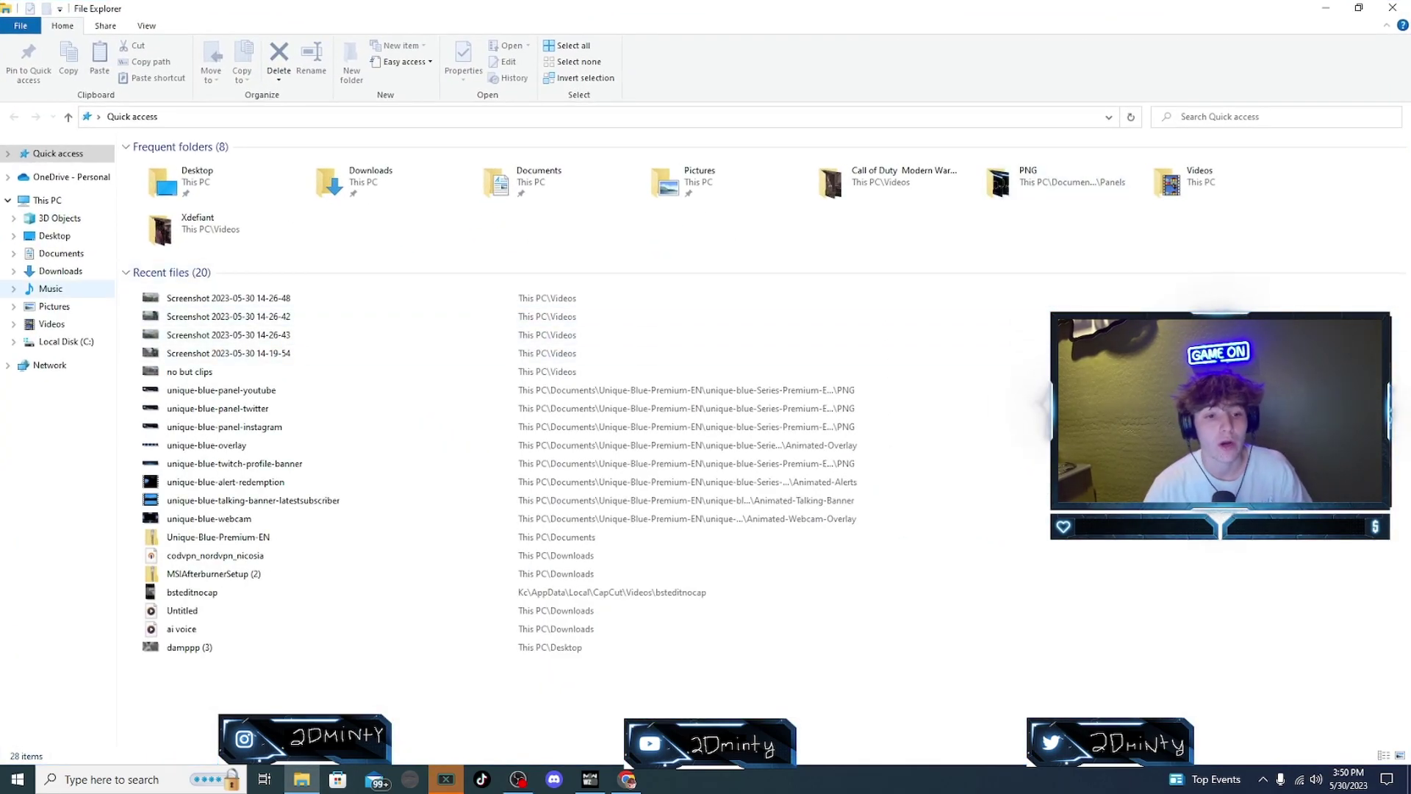
click(61, 253)
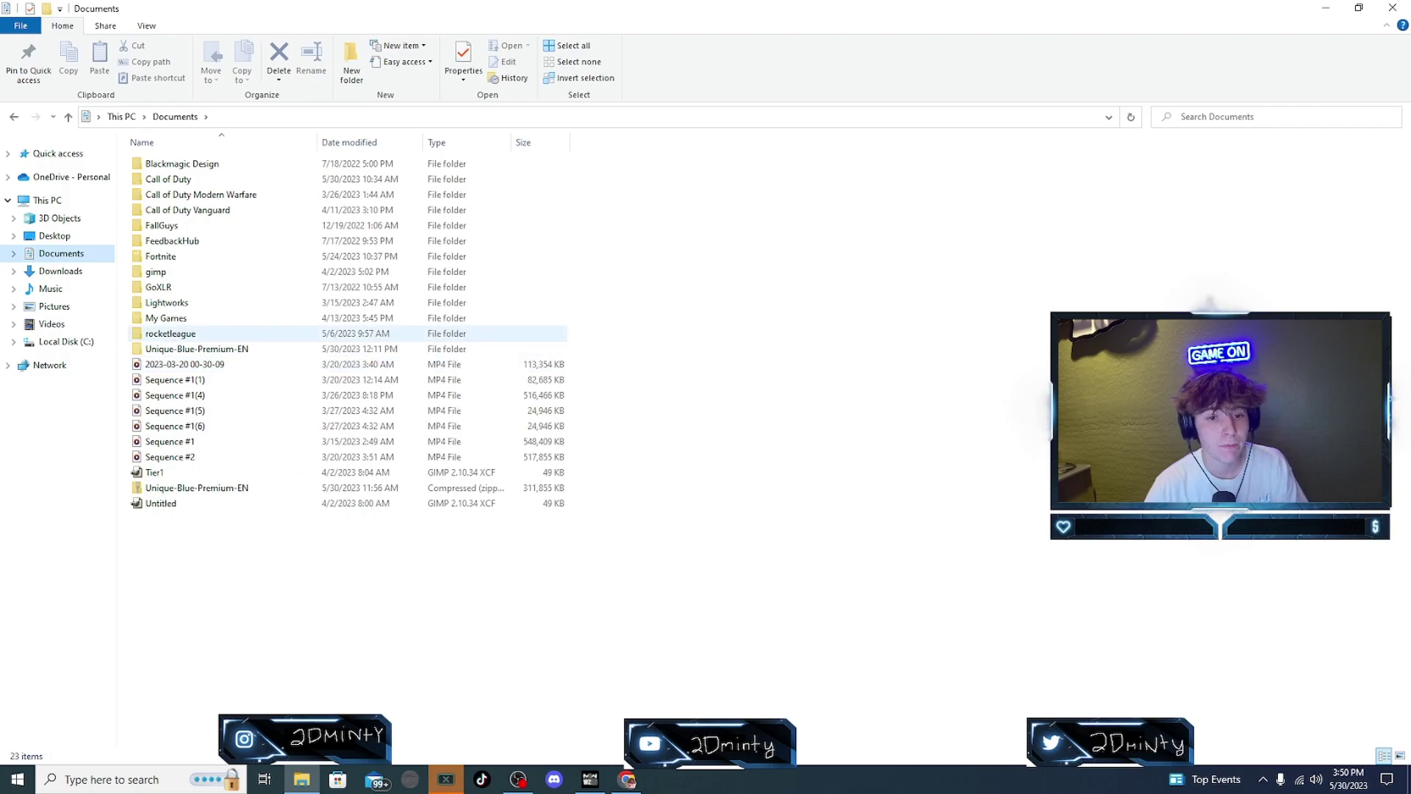
double_click(169, 178)
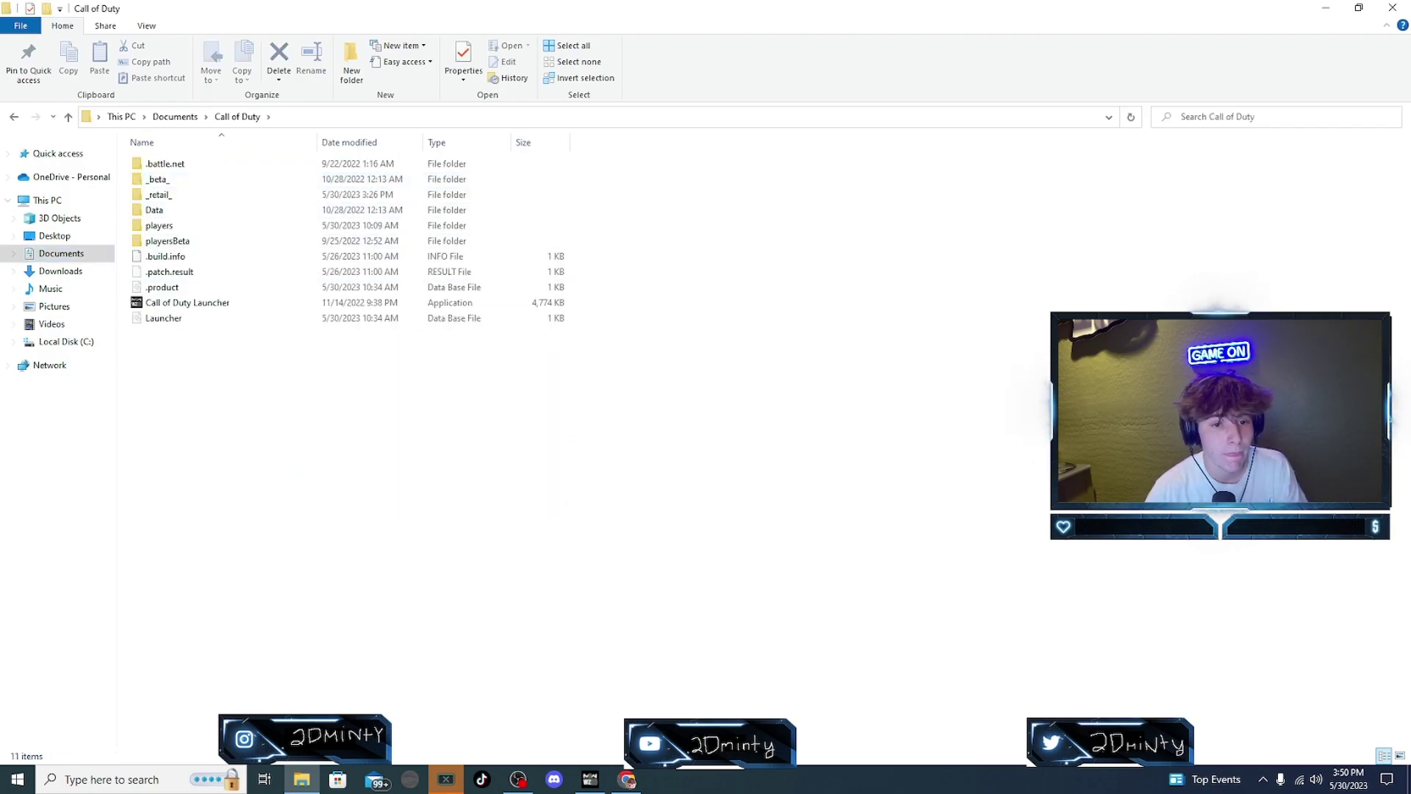
double_click(165, 225)
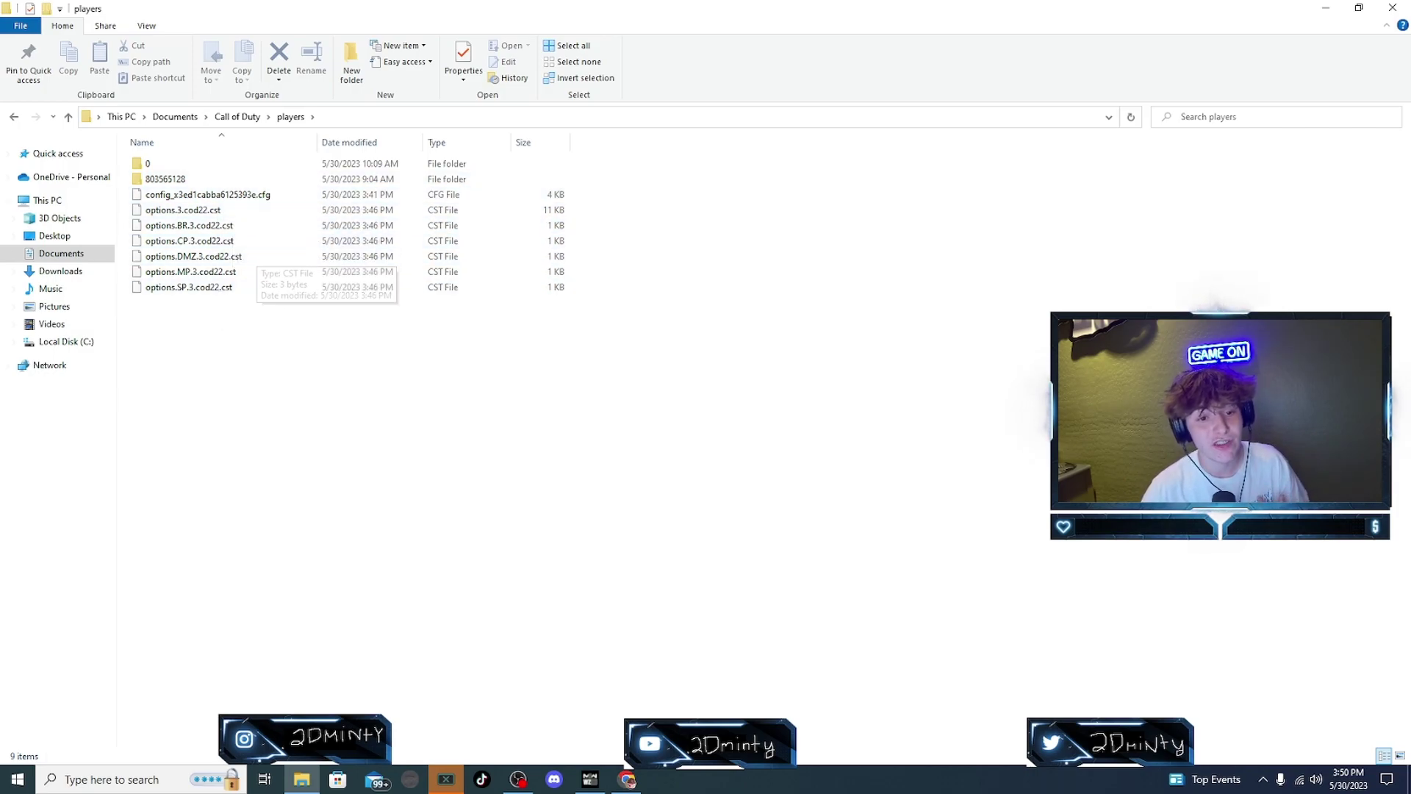
Return to the Call of Duty folder in a smaller window and empty the desktop's Recycle Bin
key(alt+Left)
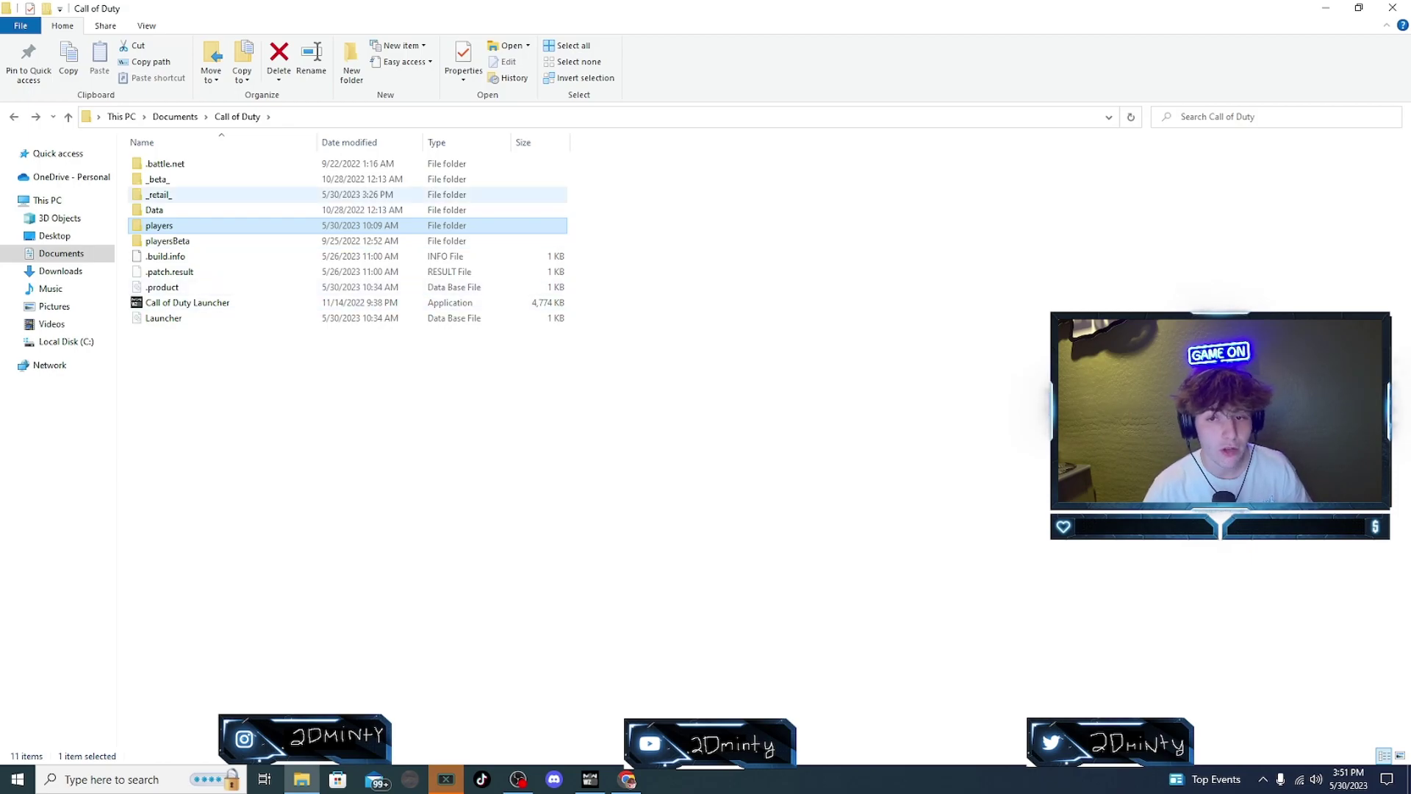
key(super+Down)
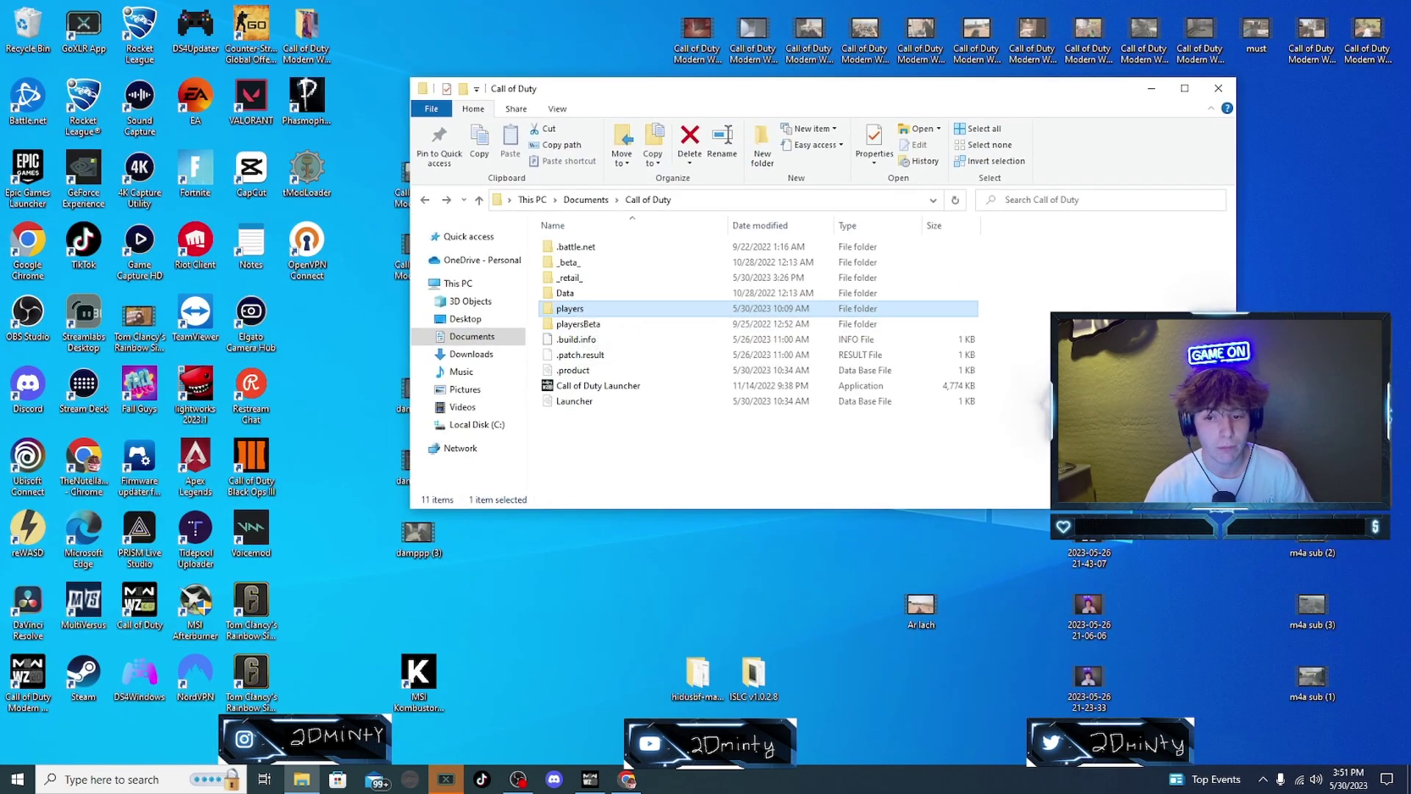
drag(567, 308, 599, 312)
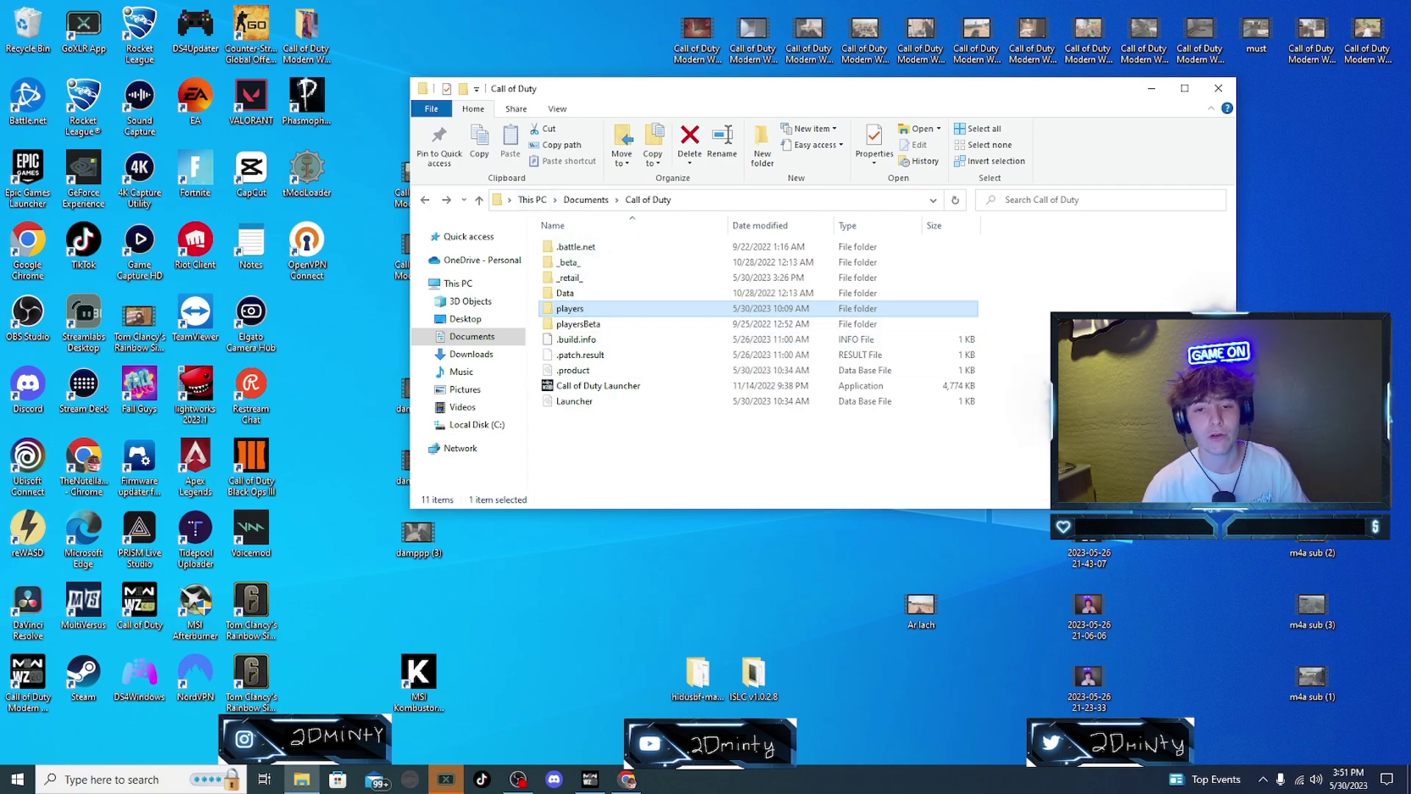
right_click(28, 31)
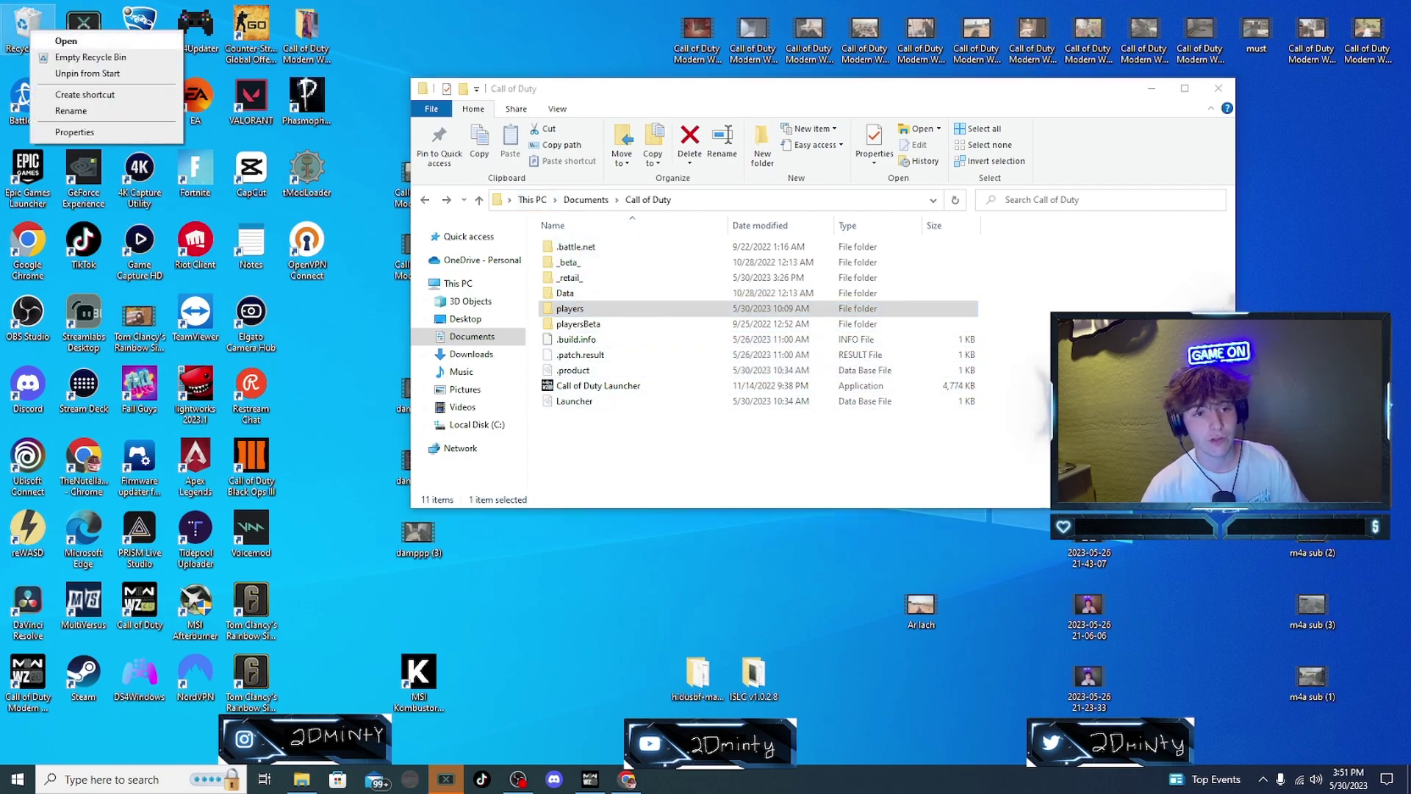
click(89, 57)
click(764, 401)
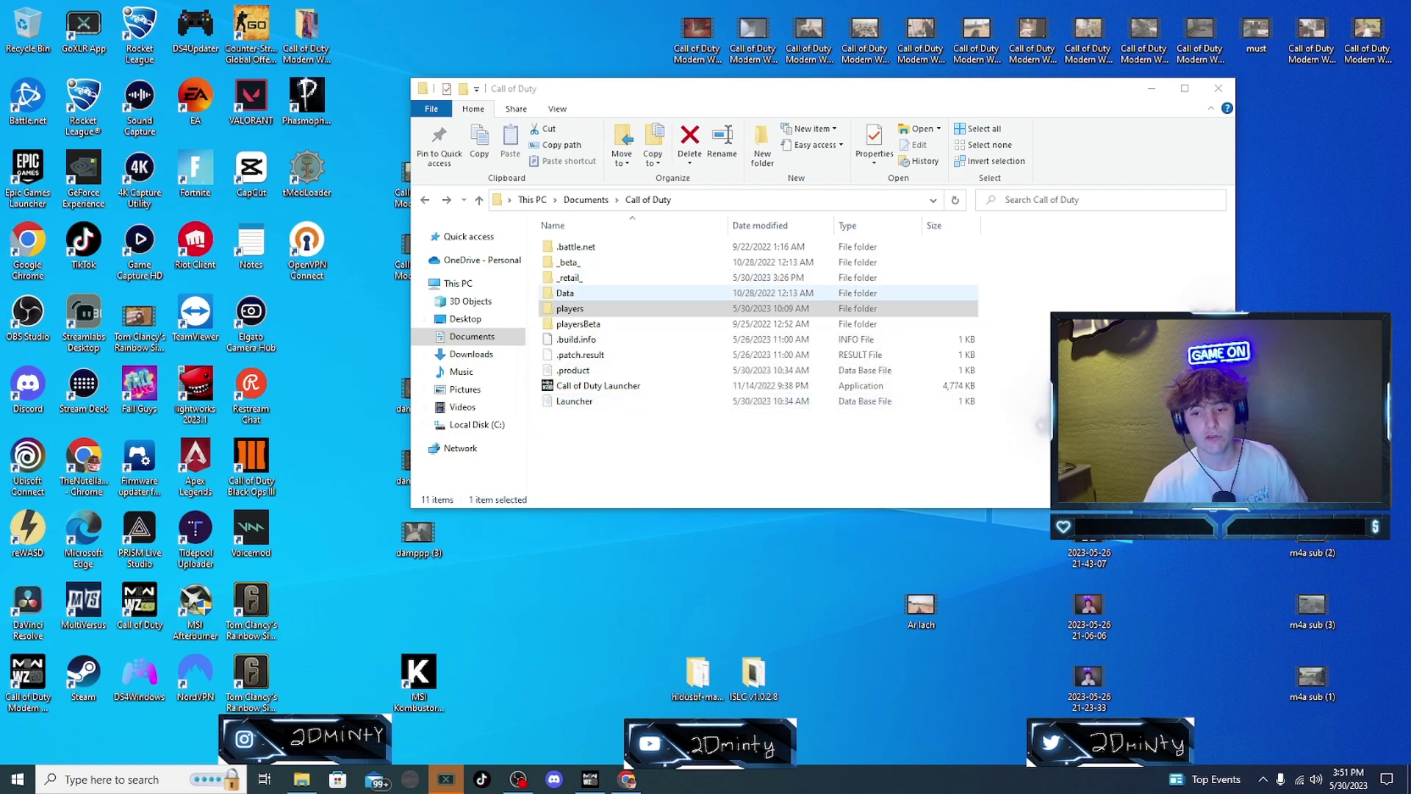
Try to move the players folder from the Call of Duty folder to the Recycle Bin
drag(571, 308, 28, 96)
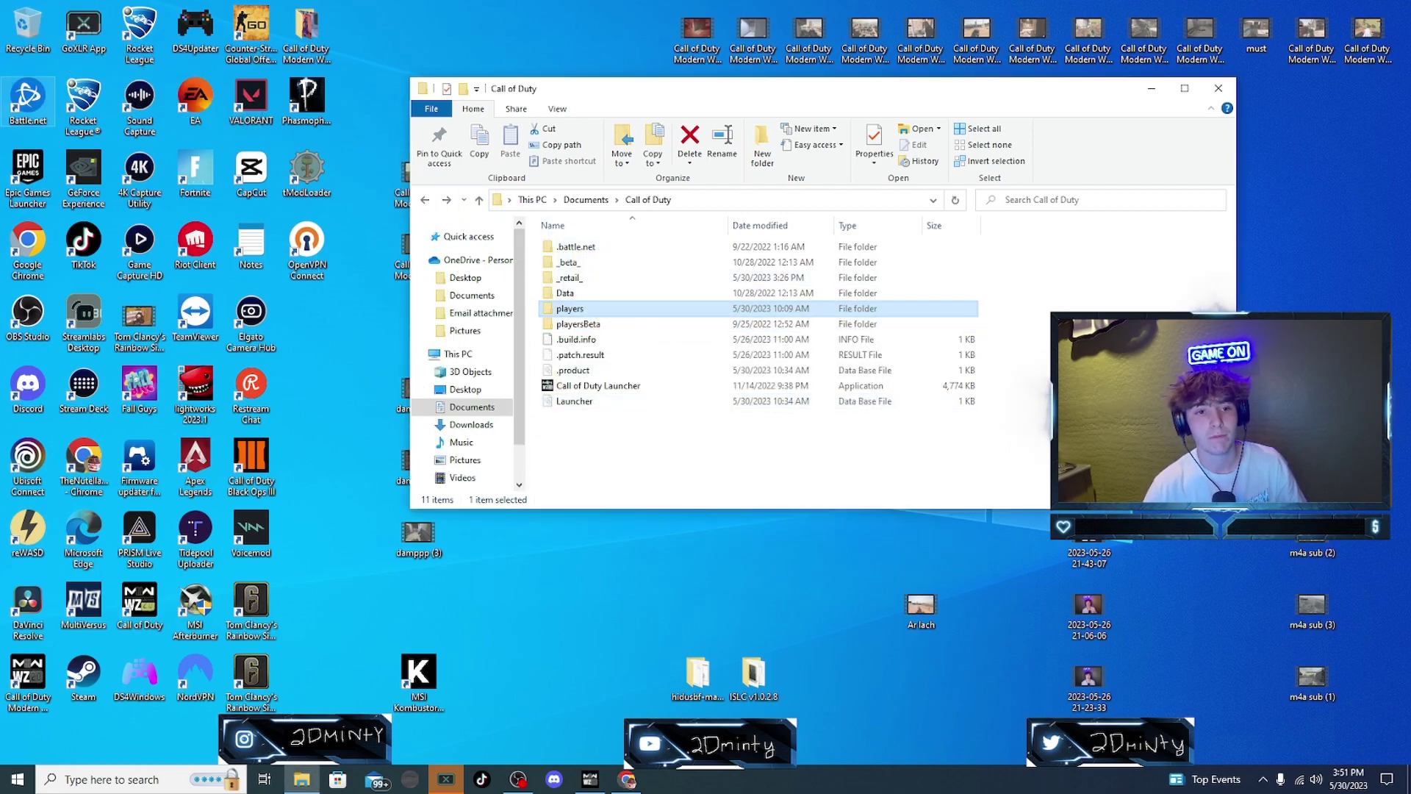
right_click(28, 22)
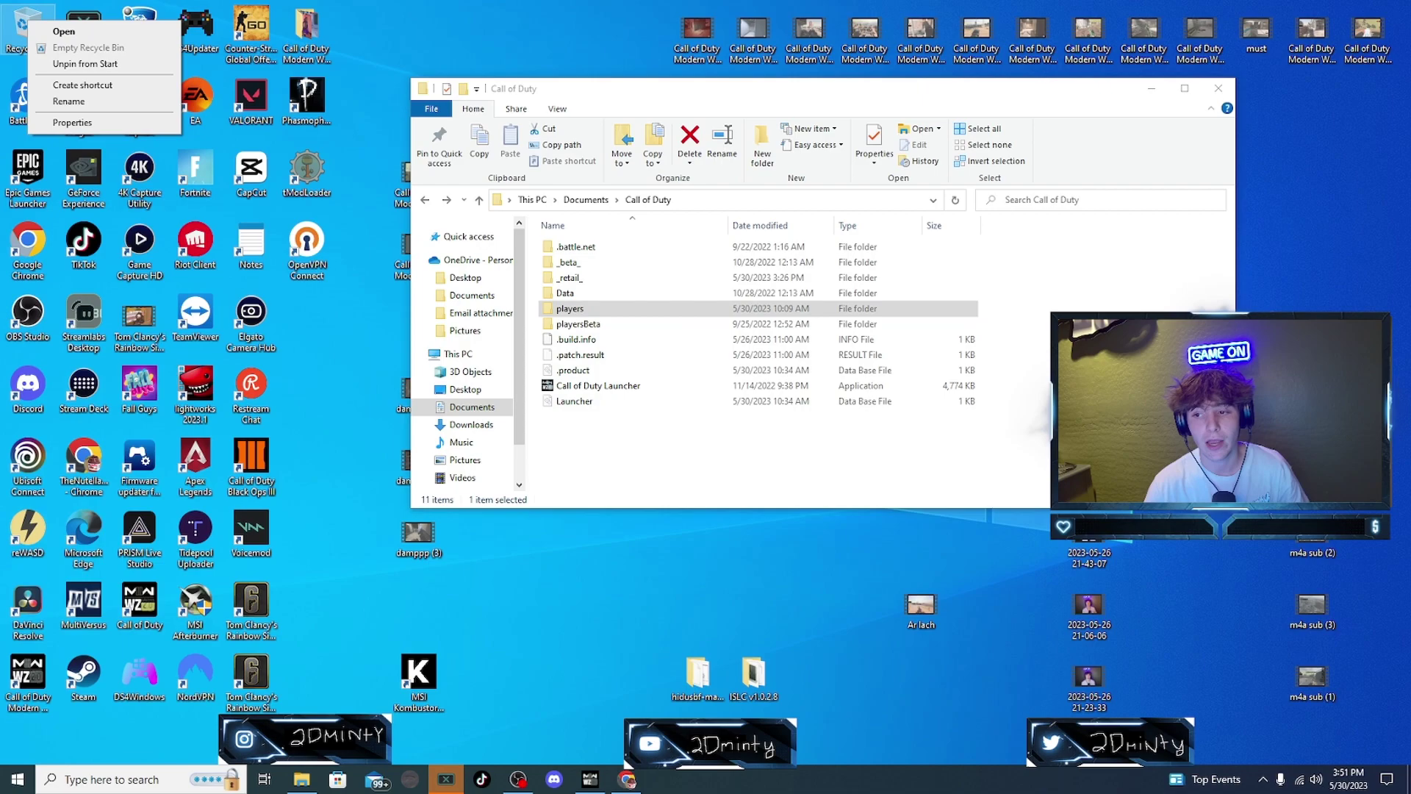
click(735, 449)
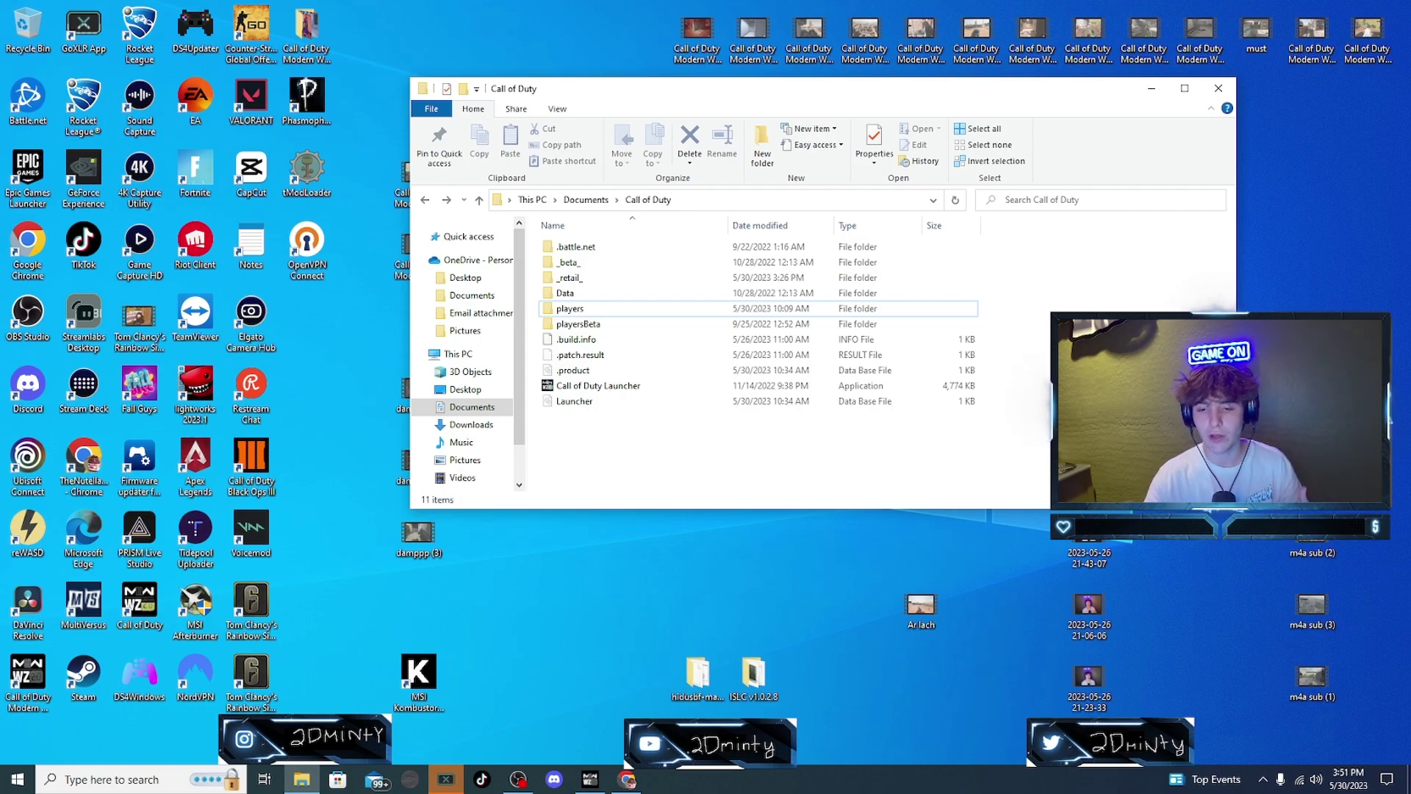
Review the configuration and options files in the players folder and close File Explorer
double_click(616, 308)
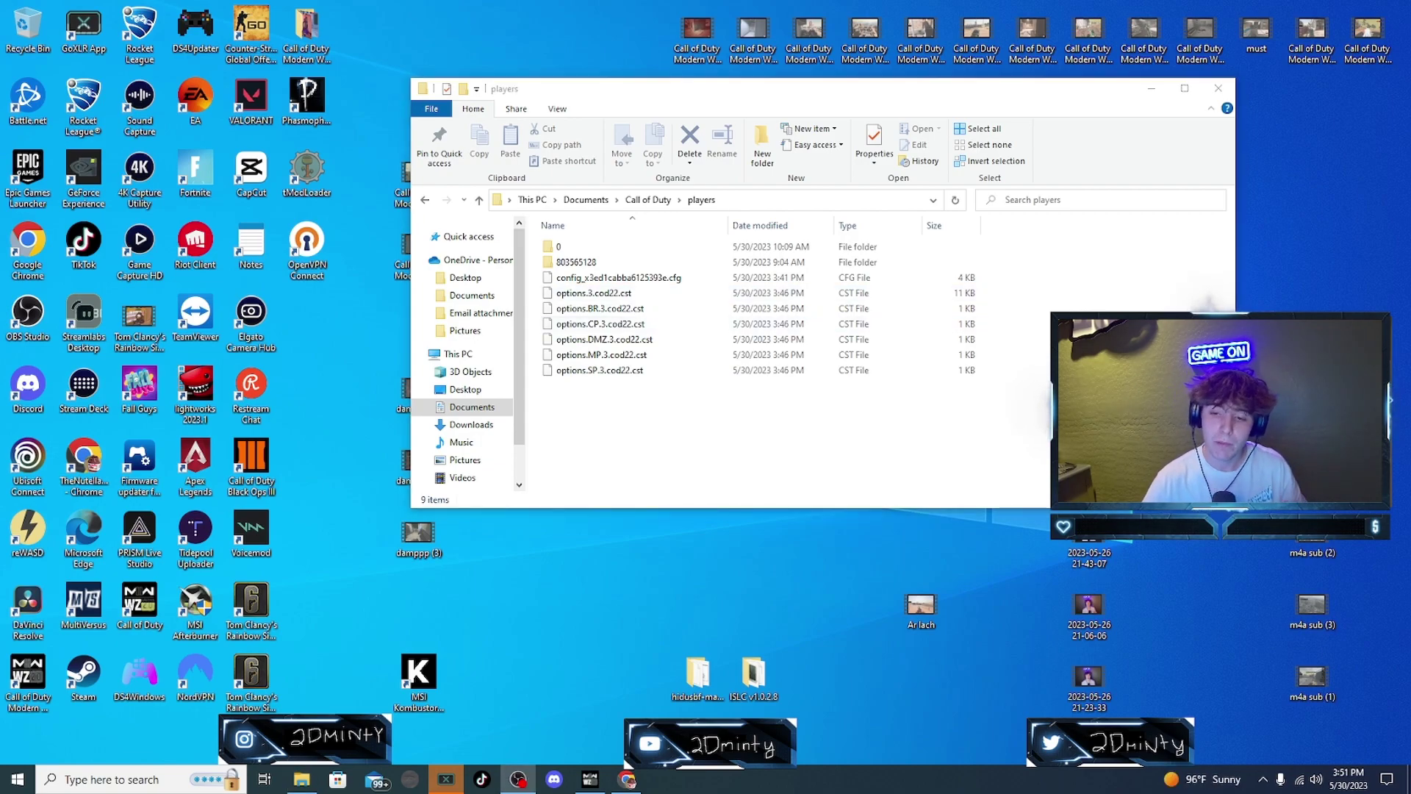
click(1218, 88)
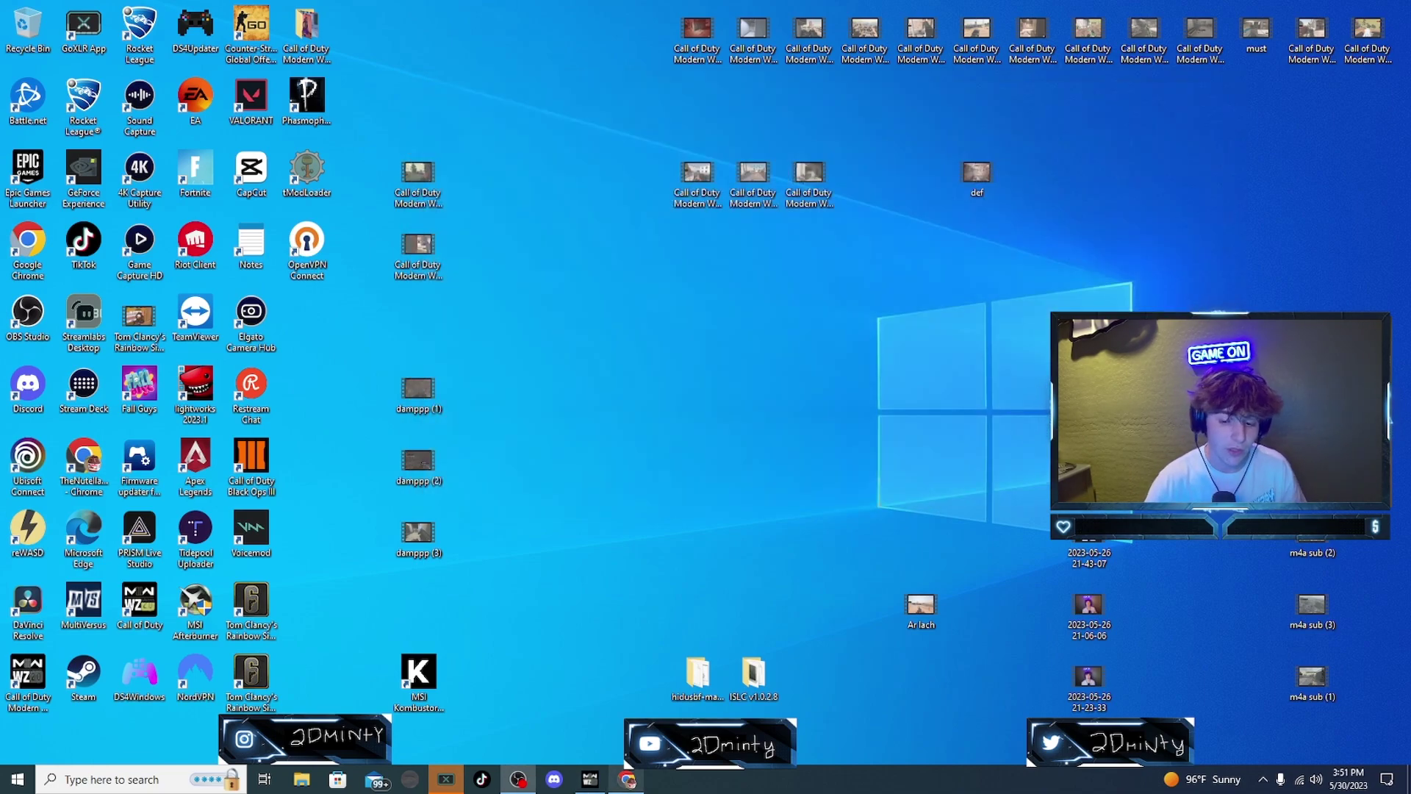
Switch to Chrome, open Twitch in a new tab and view the whisper conversation about RAM tuning and XMP
click(627, 779)
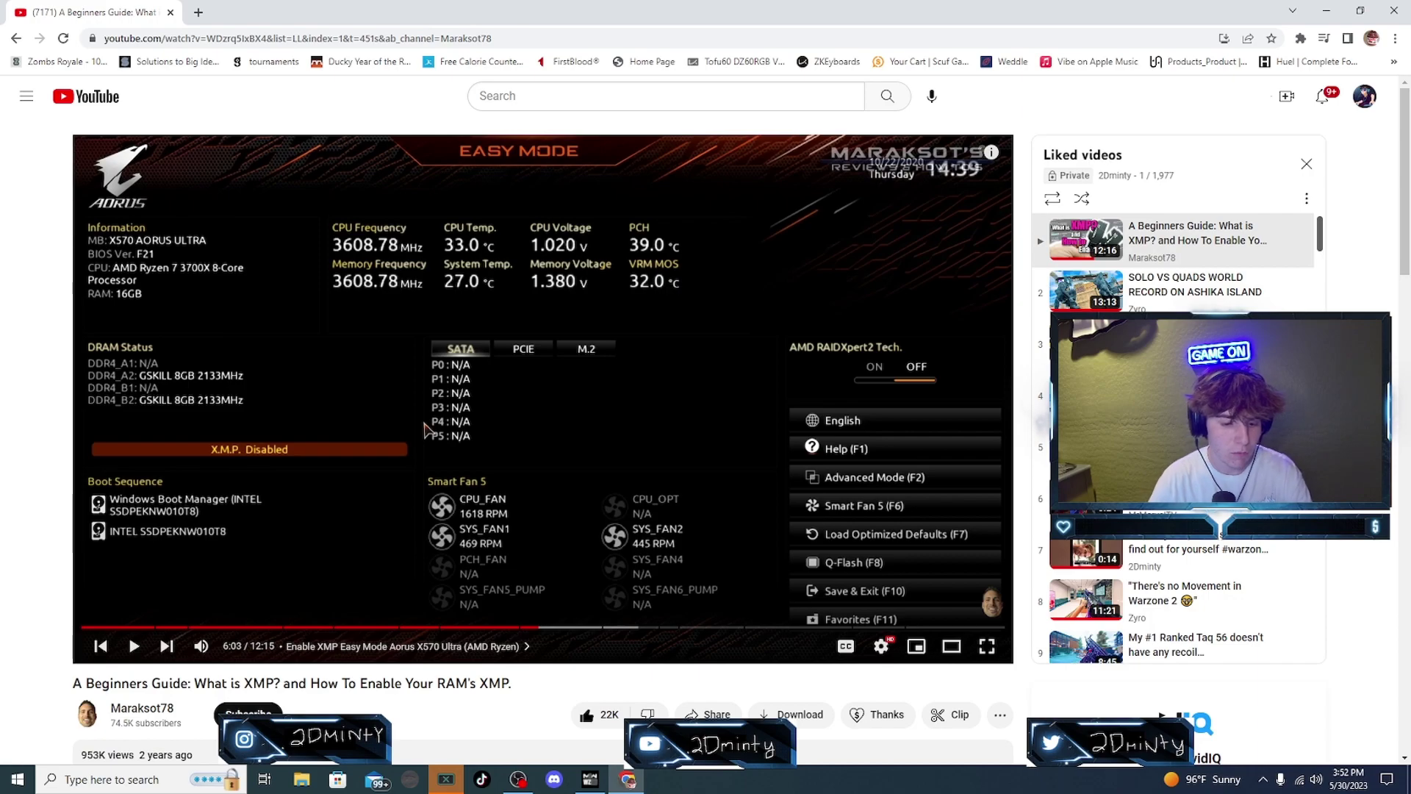
click(199, 13)
click(662, 364)
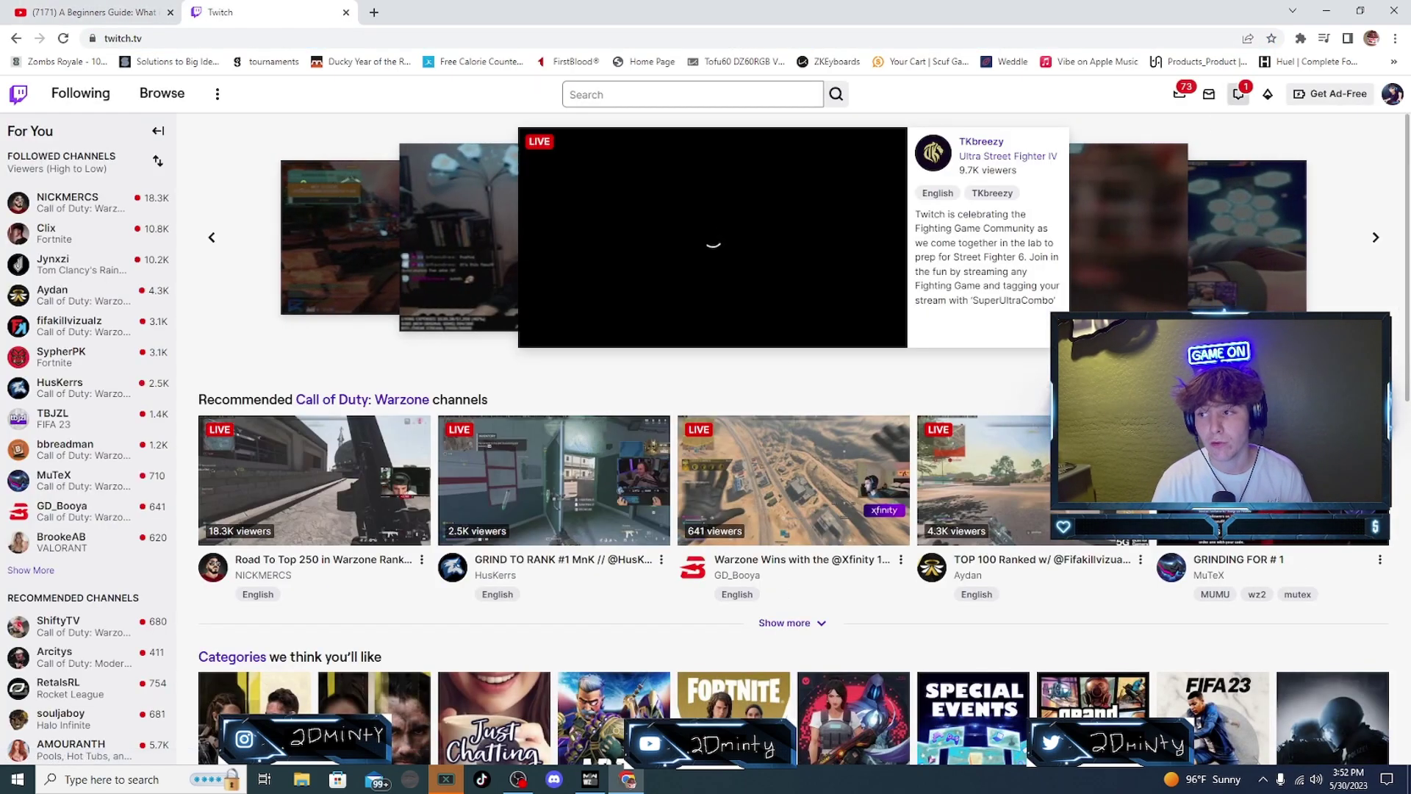
click(1029, 194)
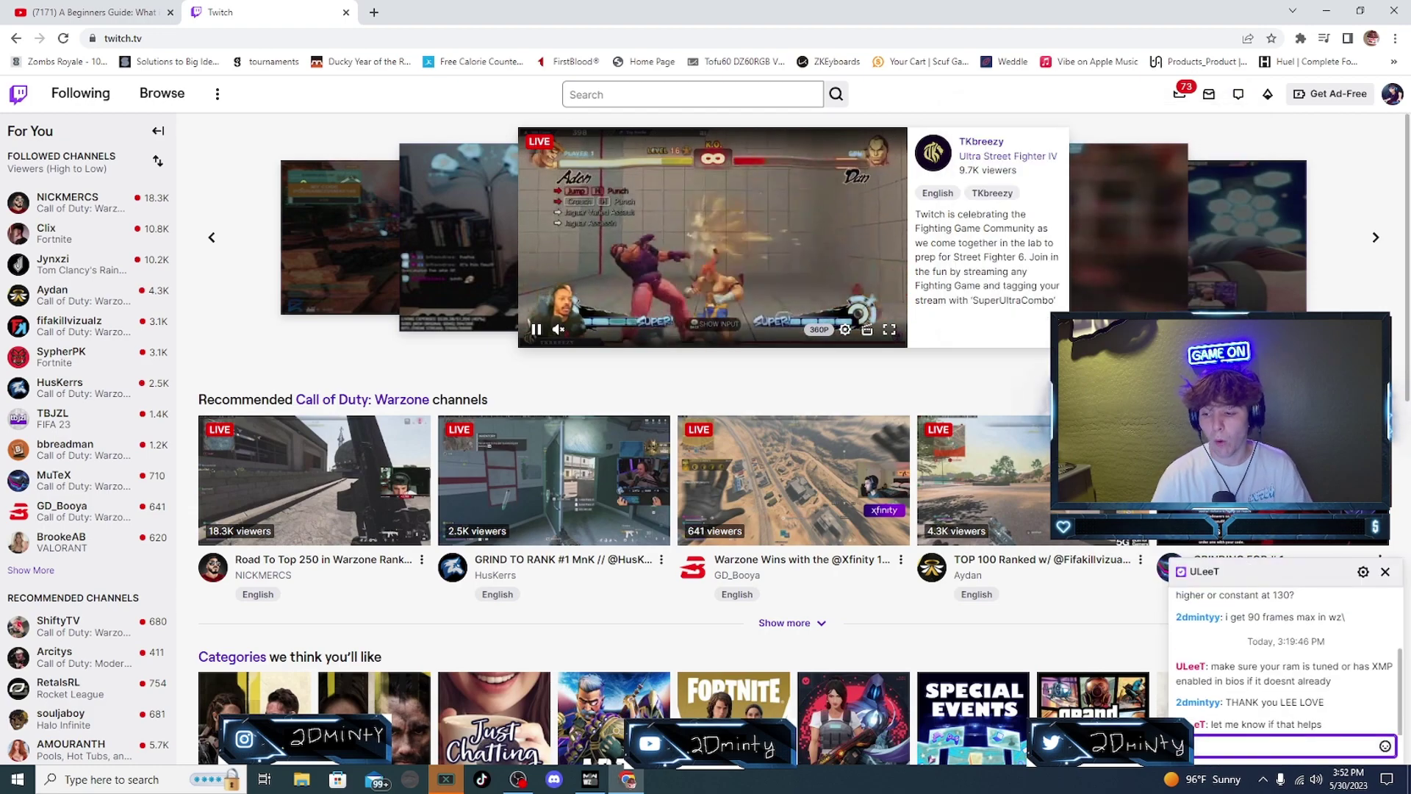
click(1249, 571)
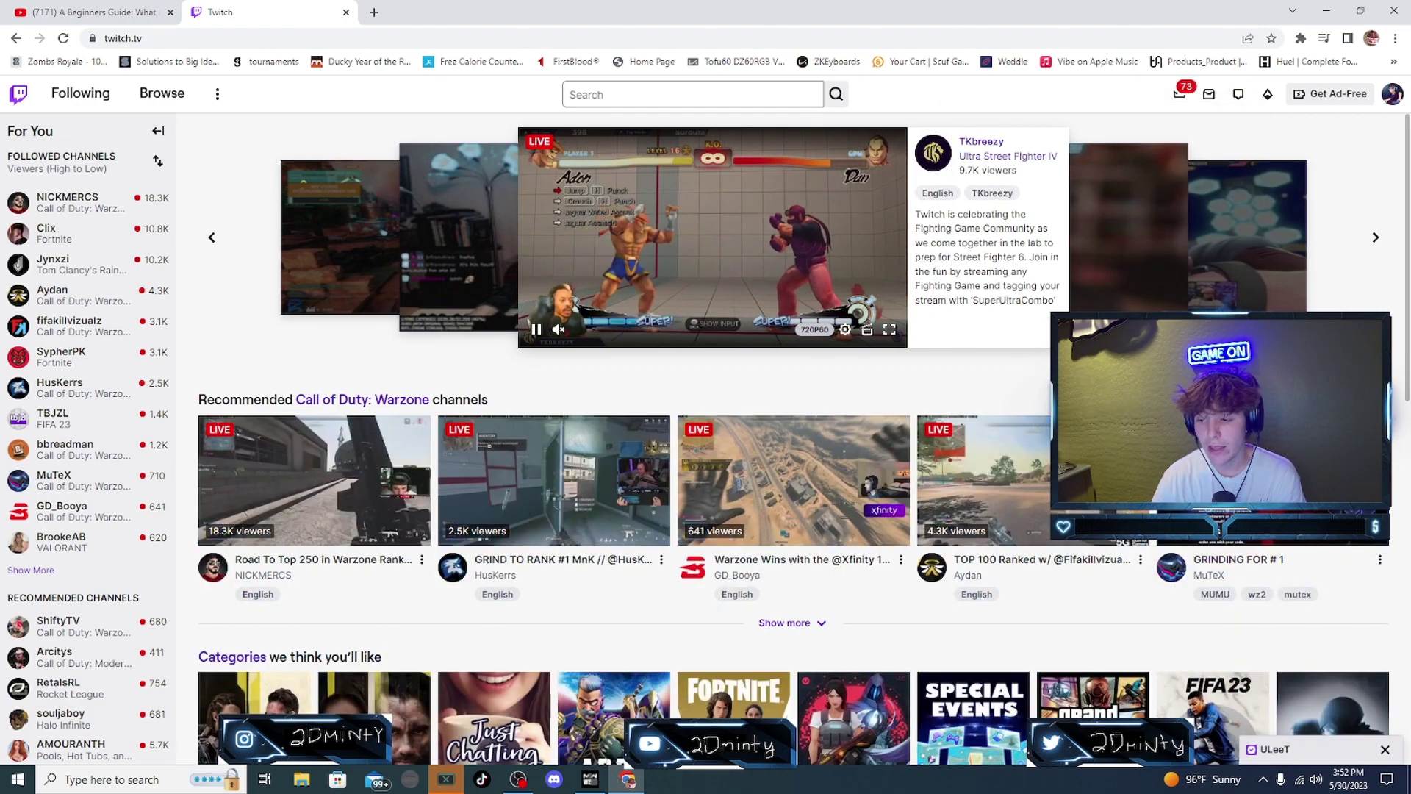
click(1275, 749)
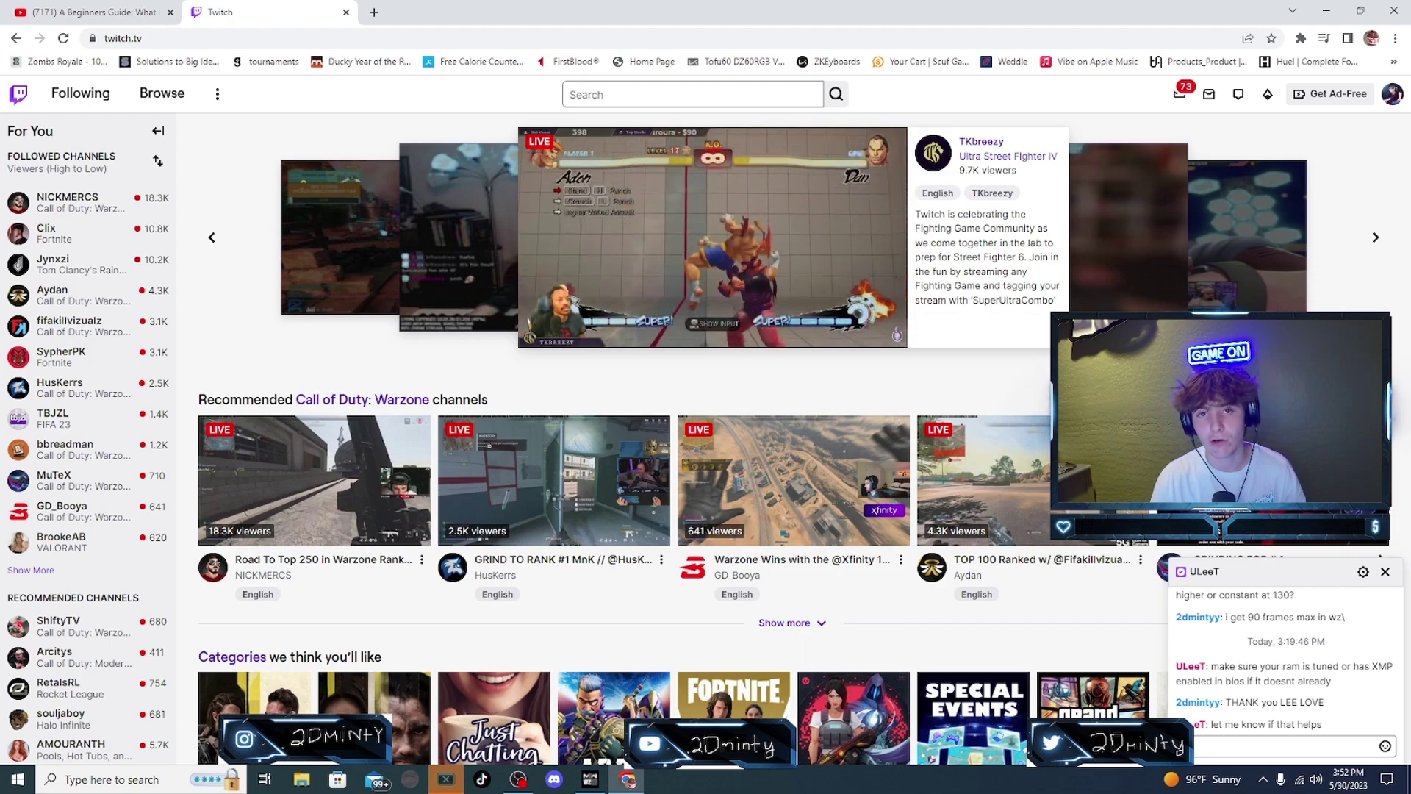
Watch the YouTube XMP guide full screen up to the X.M.P. Profile1 setting, pause it at 6:30 and leave full screen
key(ctrl+Tab)
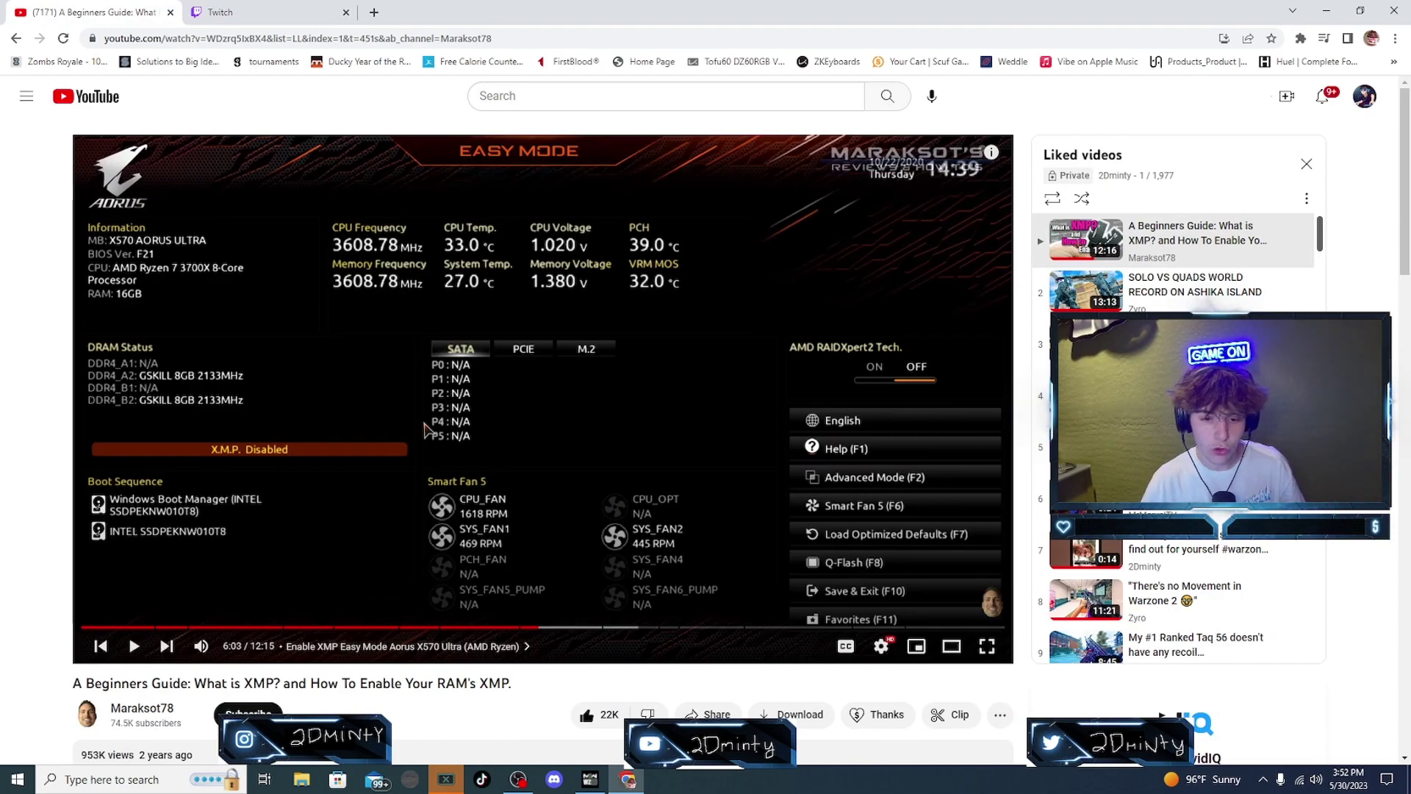
click(424, 430)
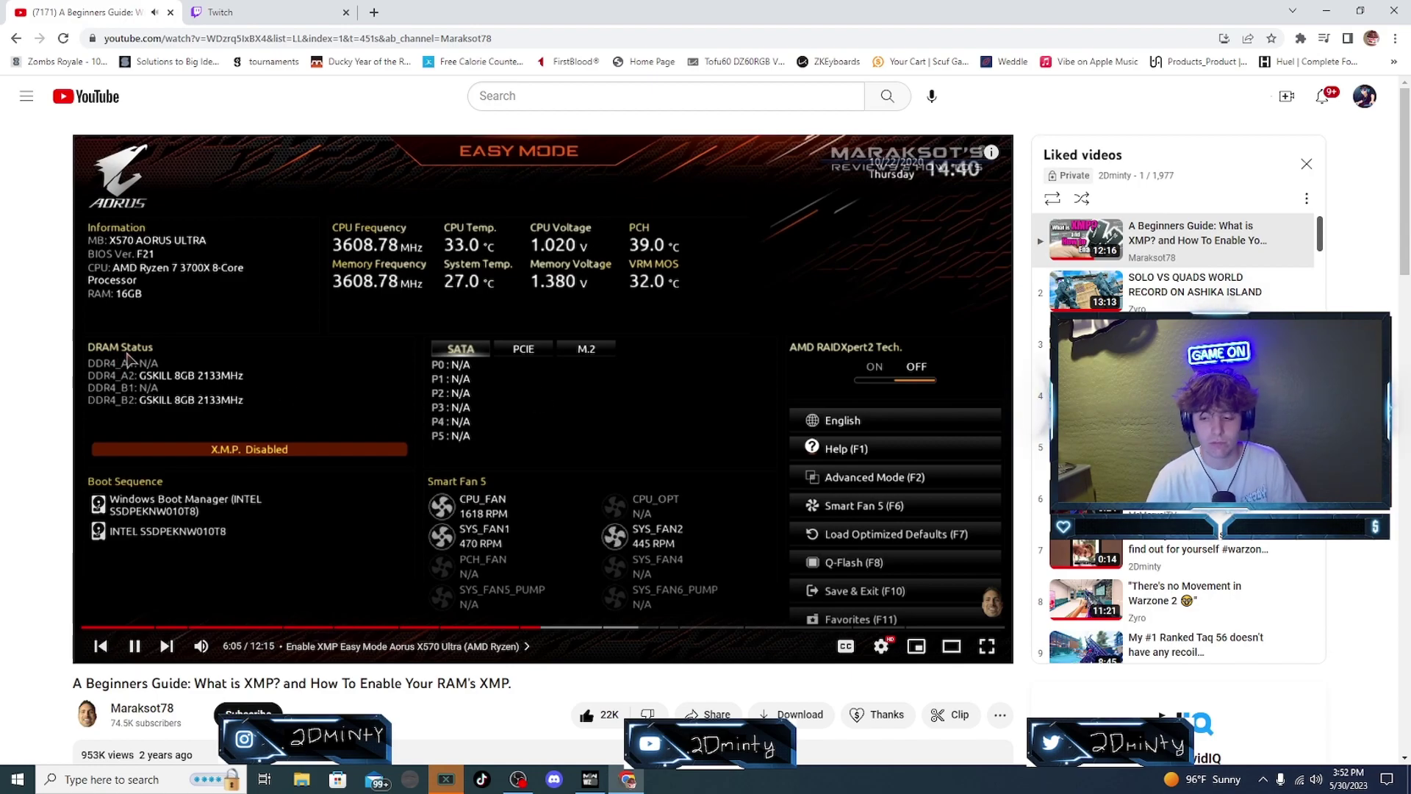
key(f)
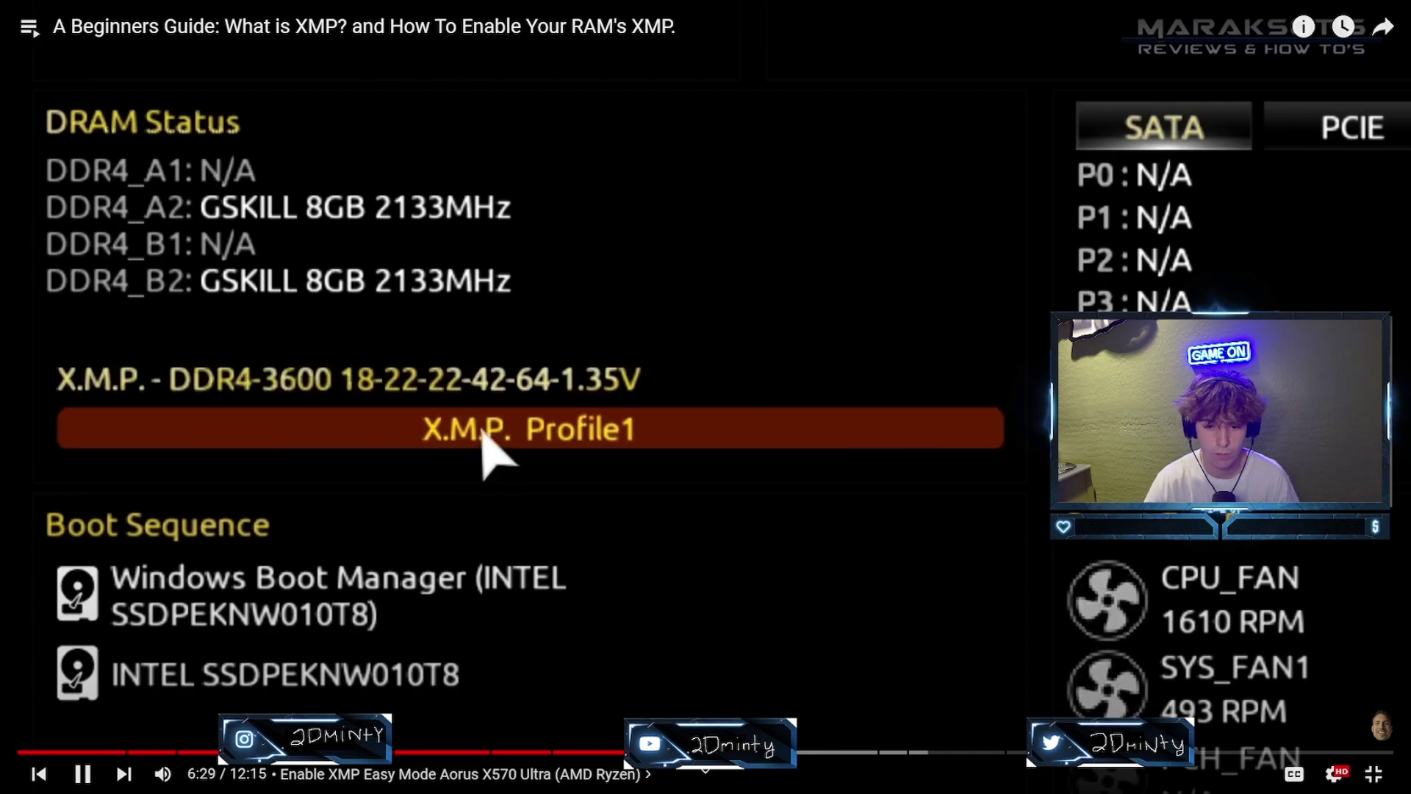
key(space)
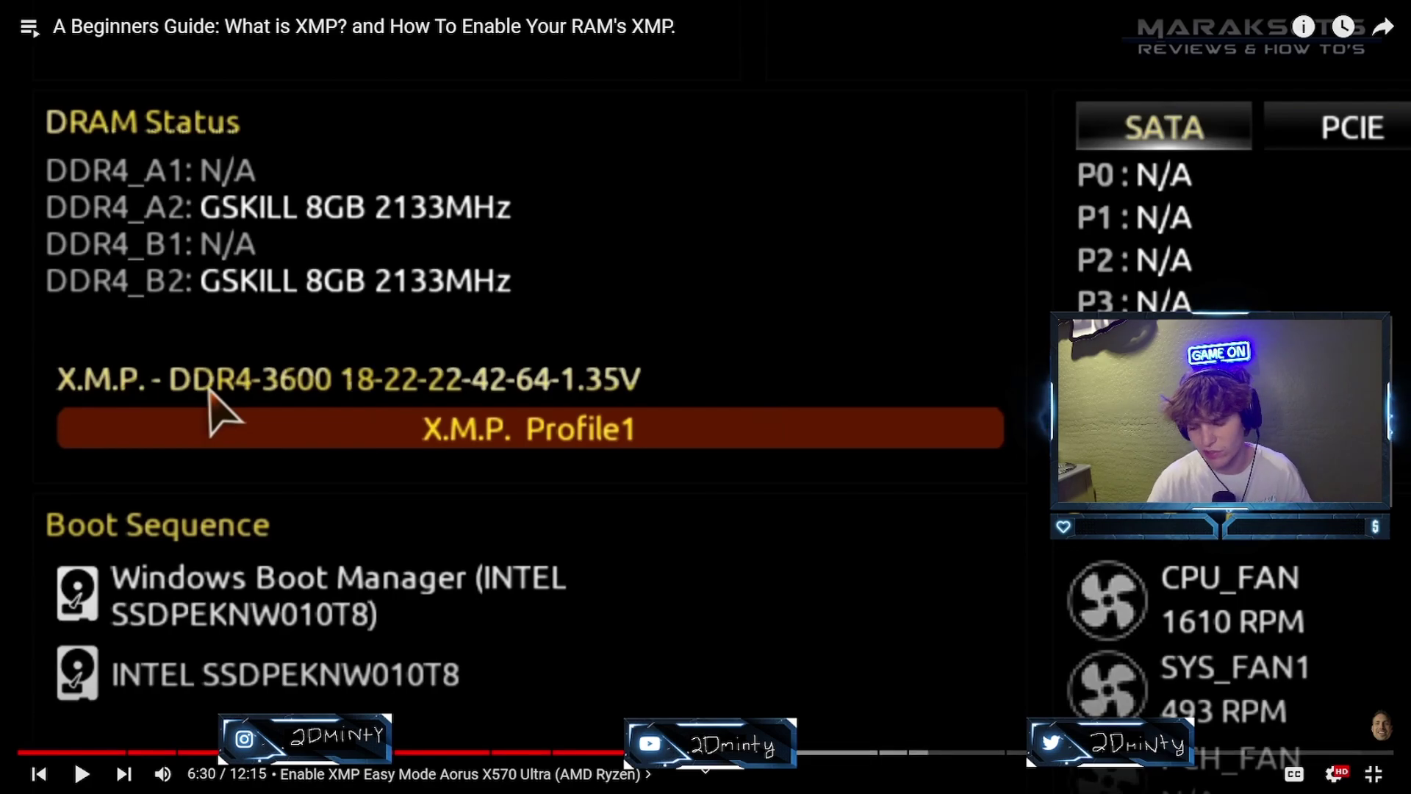
key(f)
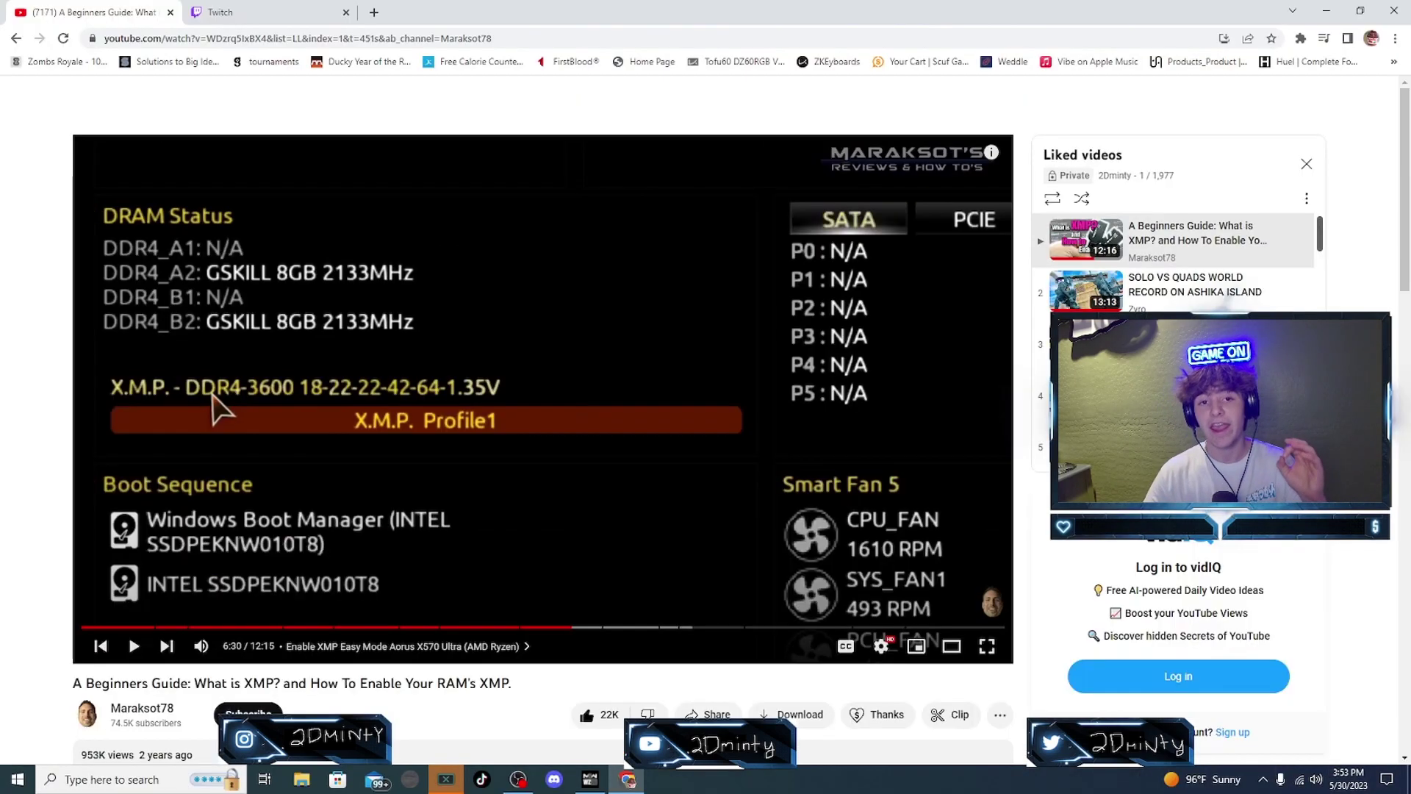